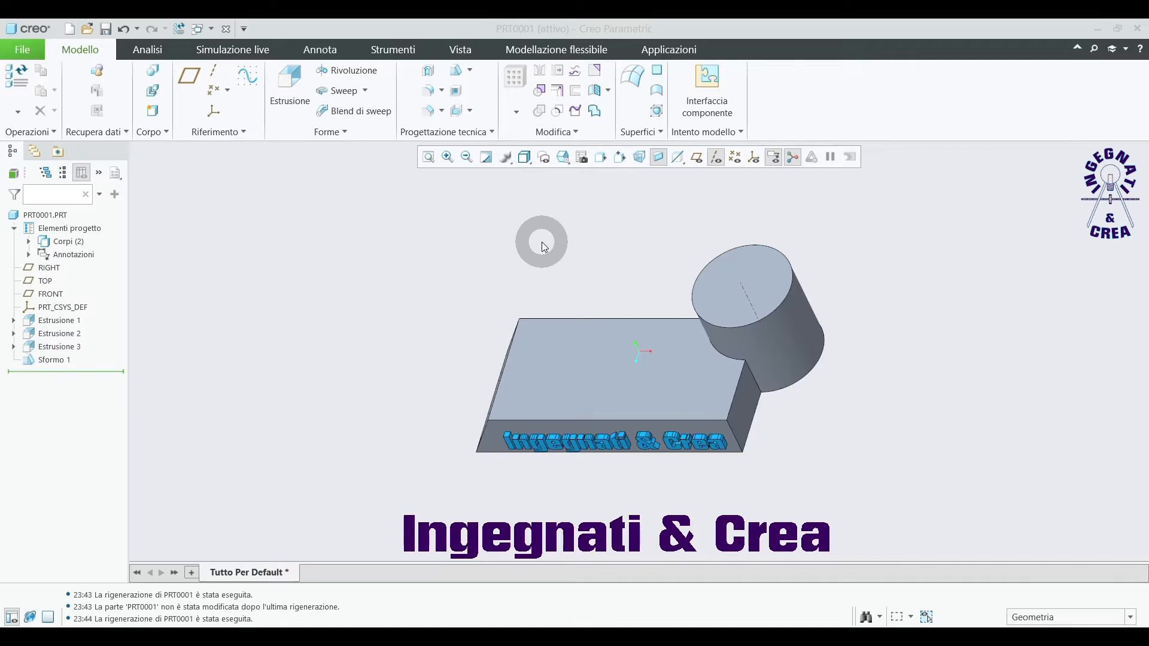
- Start a simple flat hole with linear placement on the block's top face, near its sloped end
left_click(429, 73)
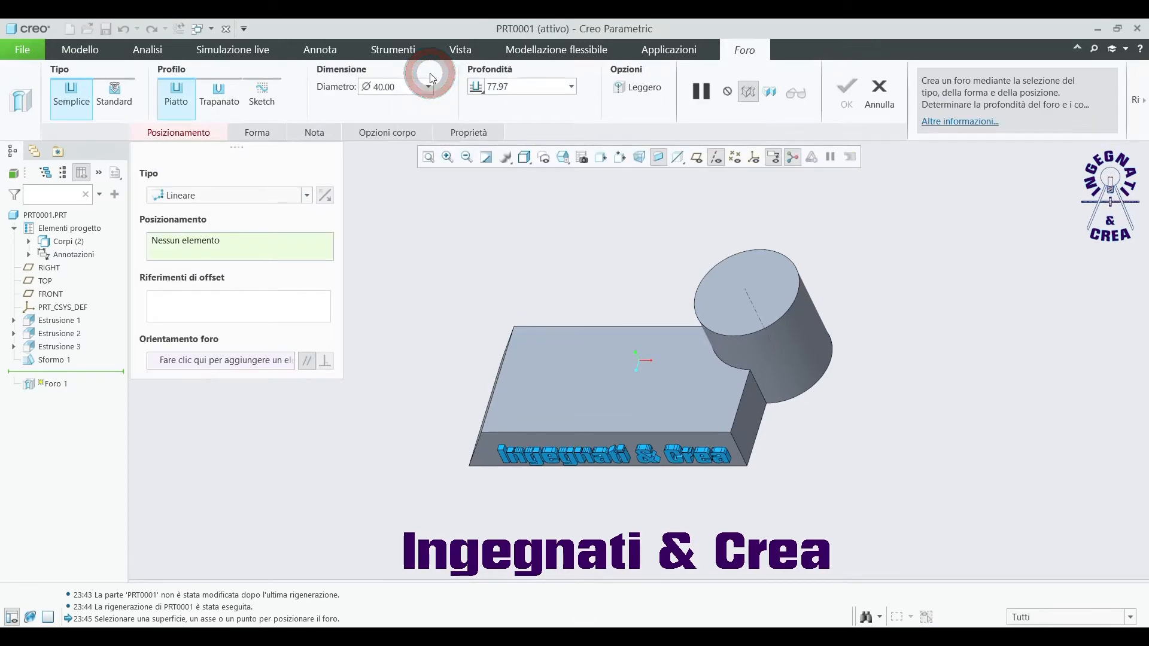
middle_click_drag(580, 268, 578, 285)
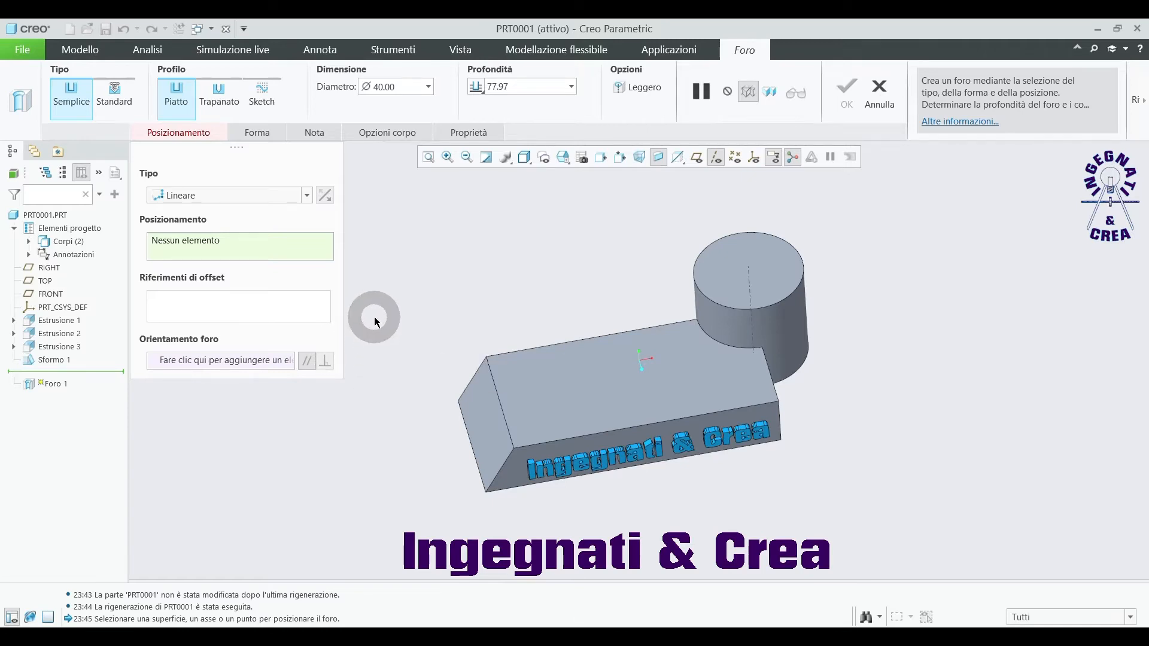
left_click(306, 195)
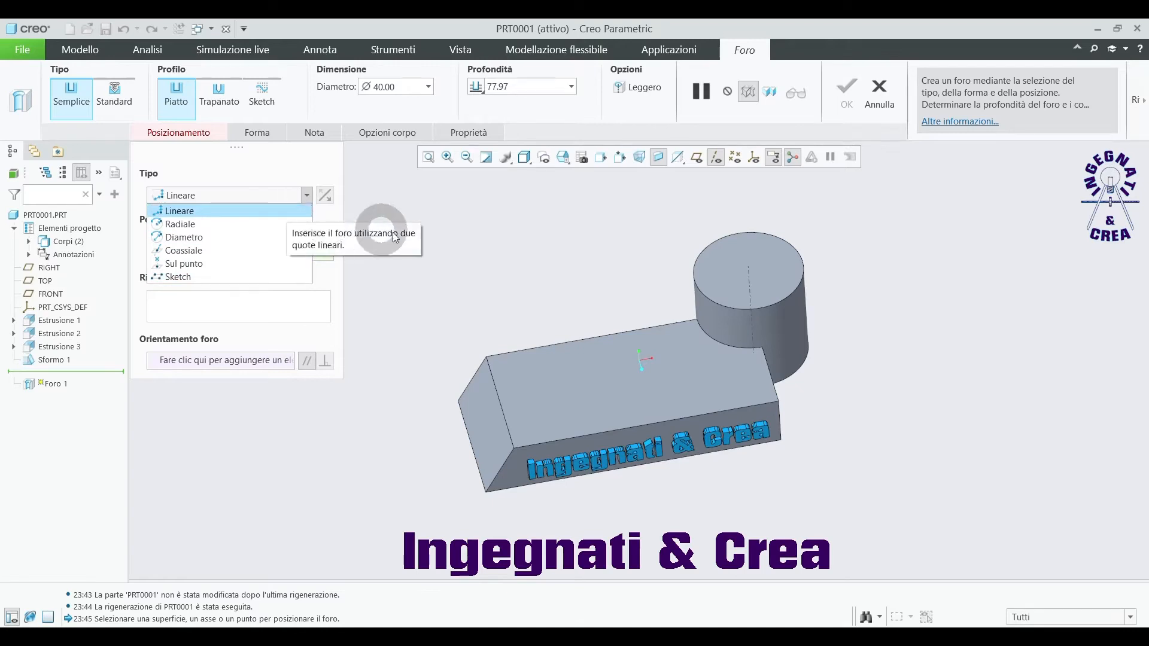
left_click(439, 242)
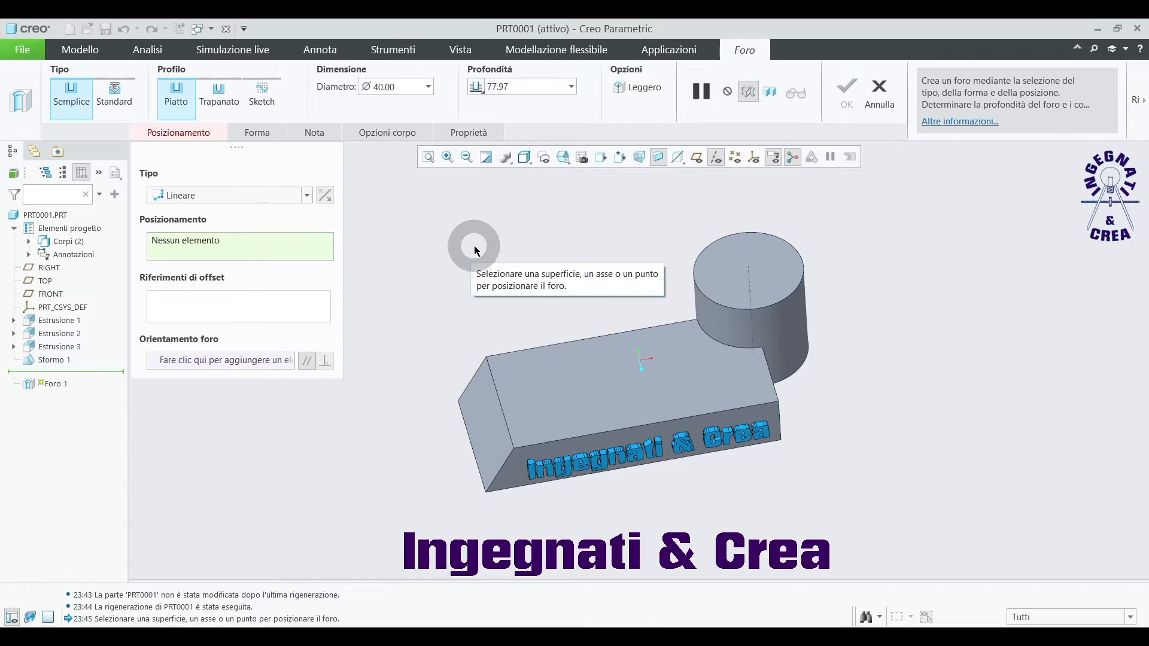
mouse_move(510, 267)
middle_mouse_down()
mouse_move(526, 247)
mouse_move(512, 274)
middle_mouse_up()
middle_click_drag(890, 407, 851, 358, "shift")
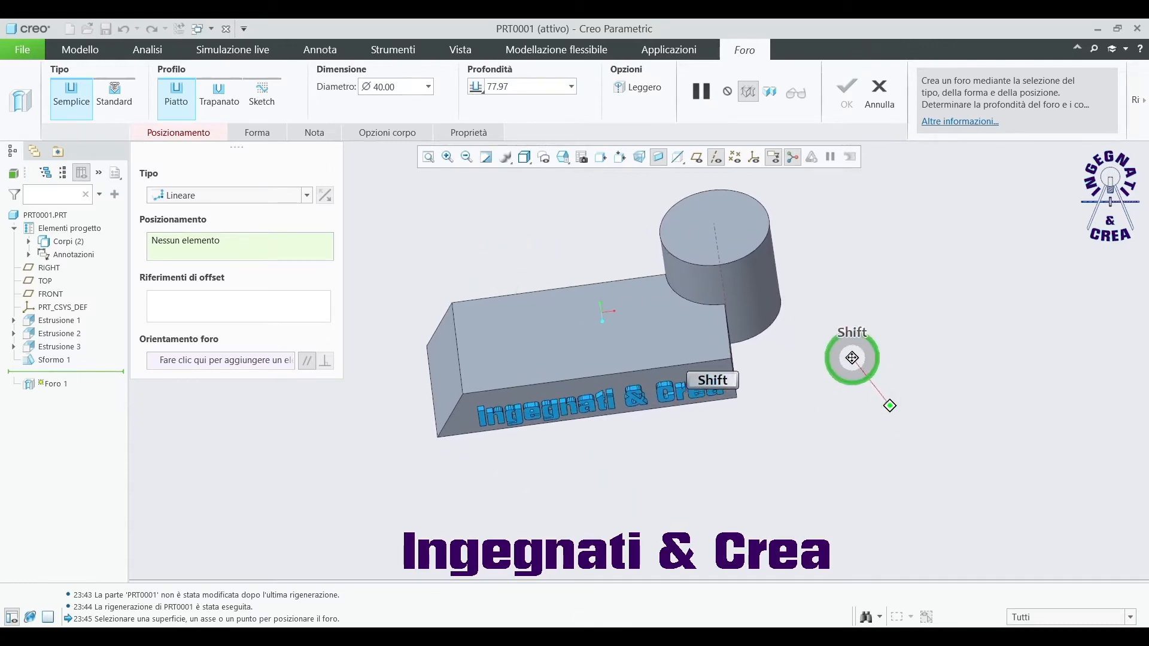
scroll(497, 293, "down", 3)
middle_click_drag(649, 340, 659, 335)
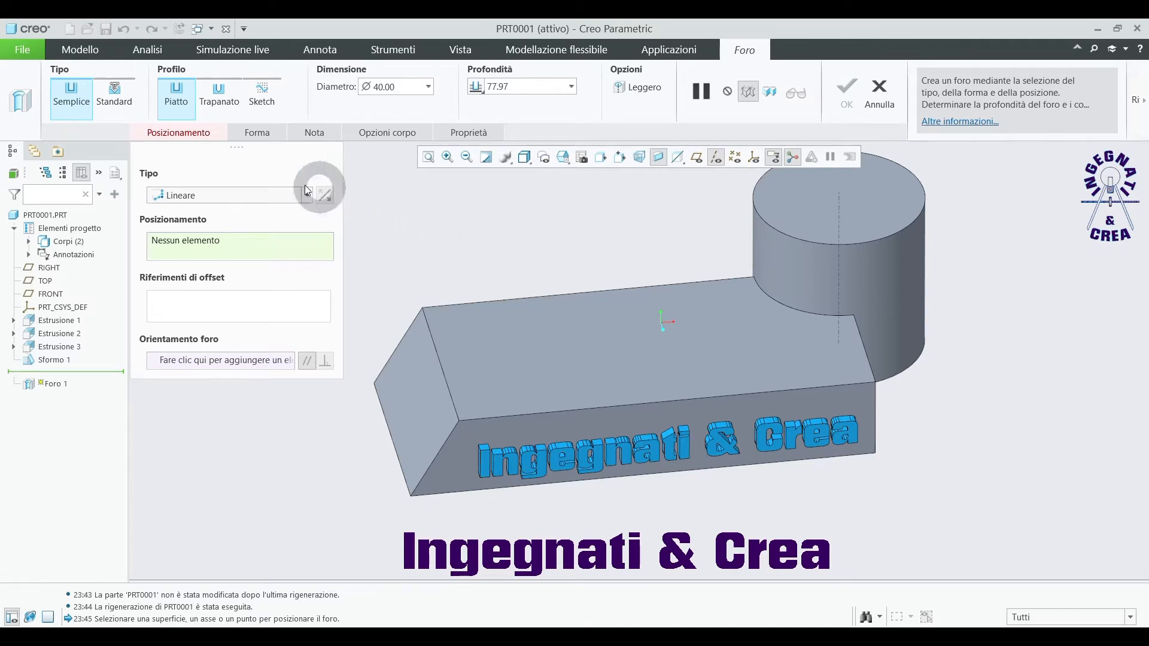
left_click(505, 329)
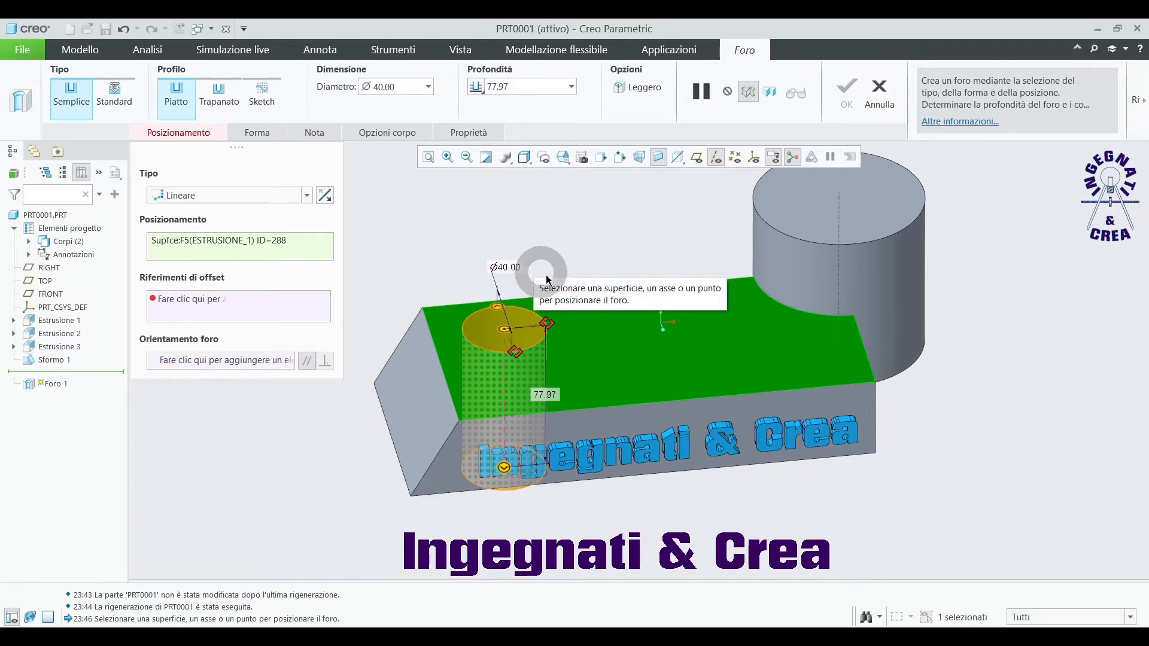
- Resize the hole preview to a diameter of about 18.20 and a blind depth of about 60.40
scroll(527, 329, "up", 2)
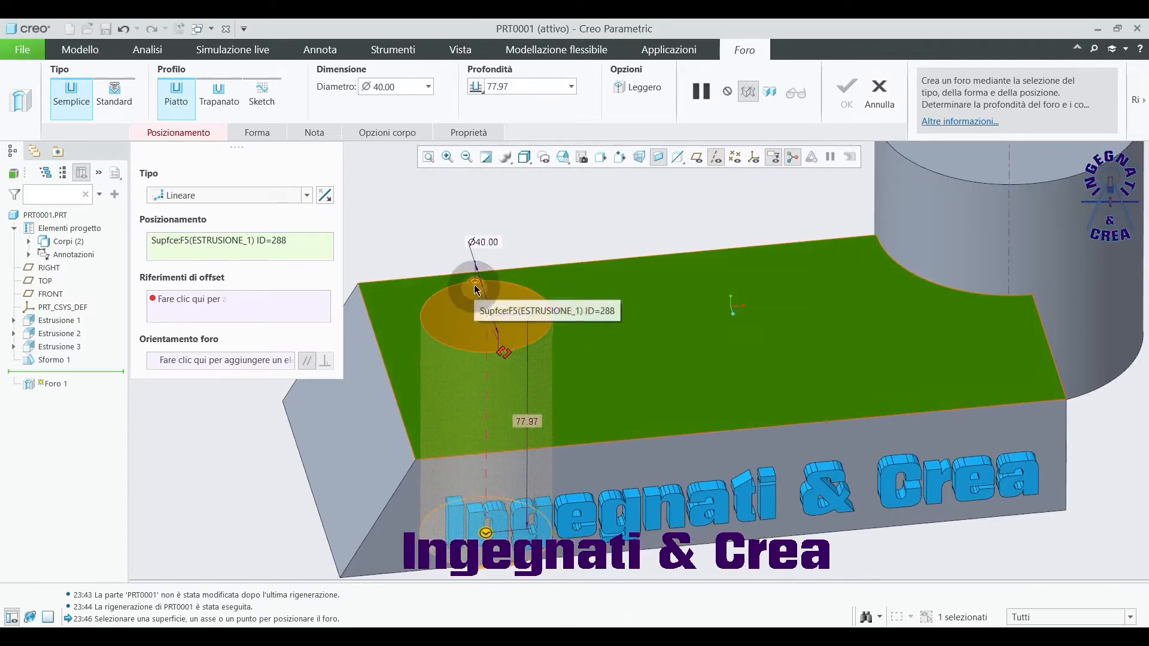
left_click_drag(477, 290, 484, 309)
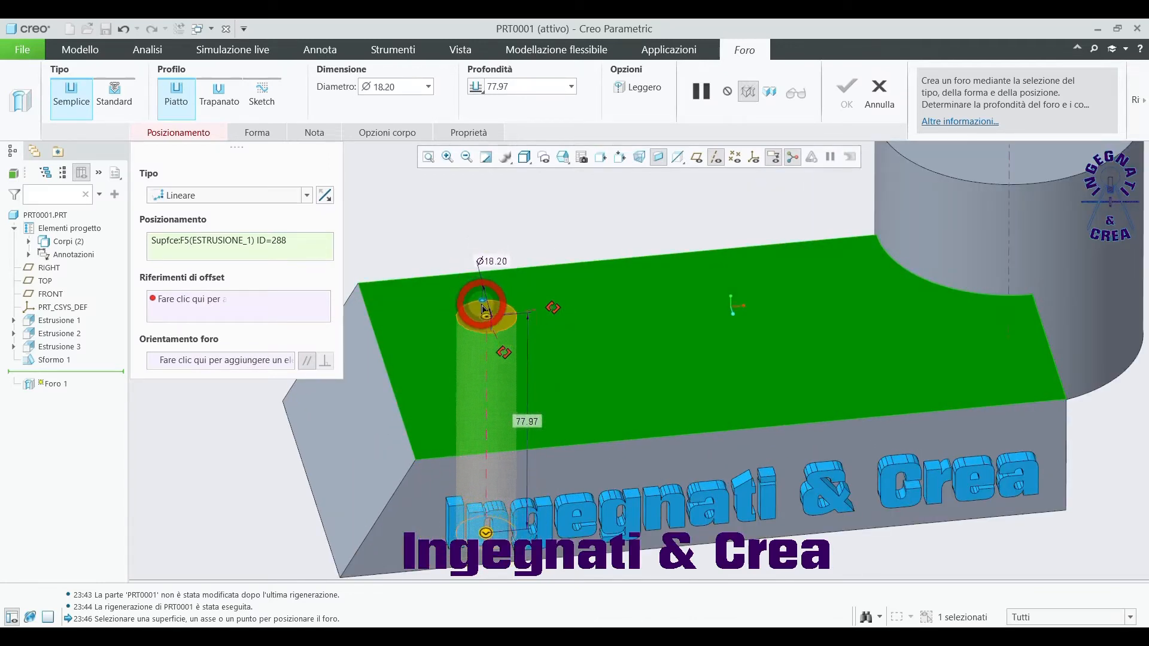
scroll(462, 263, "up", 3)
mouse_move(569, 254)
middle_mouse_down()
mouse_move(559, 243)
mouse_move(583, 318)
mouse_move(513, 441)
middle_mouse_up()
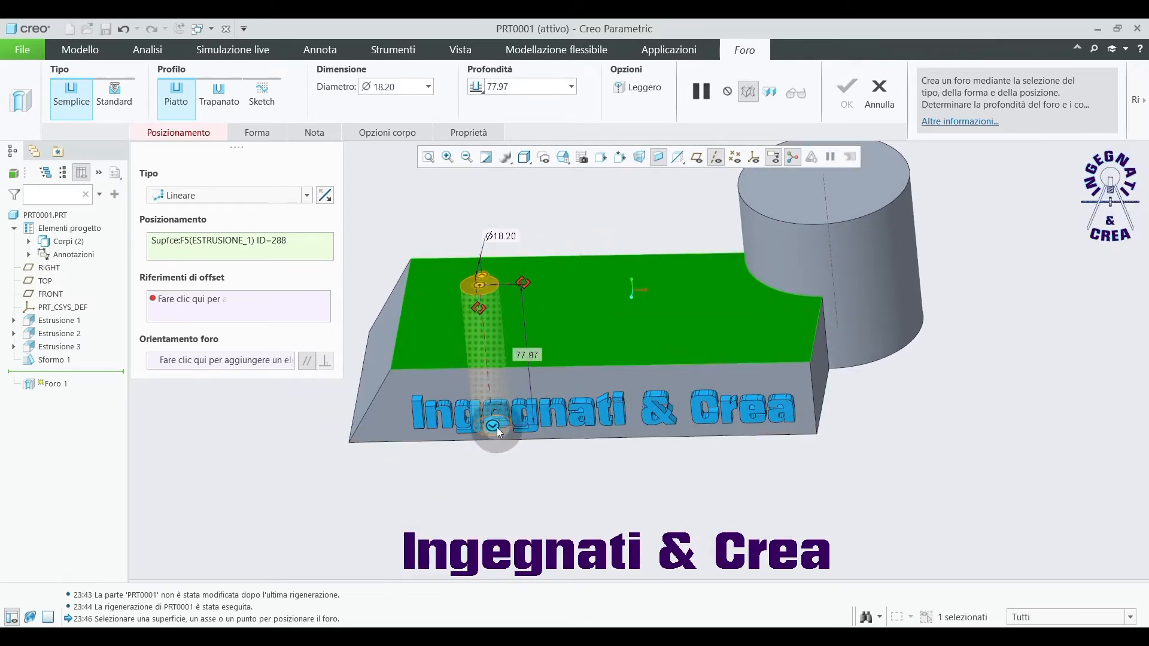
left_click_drag(497, 427, 494, 396)
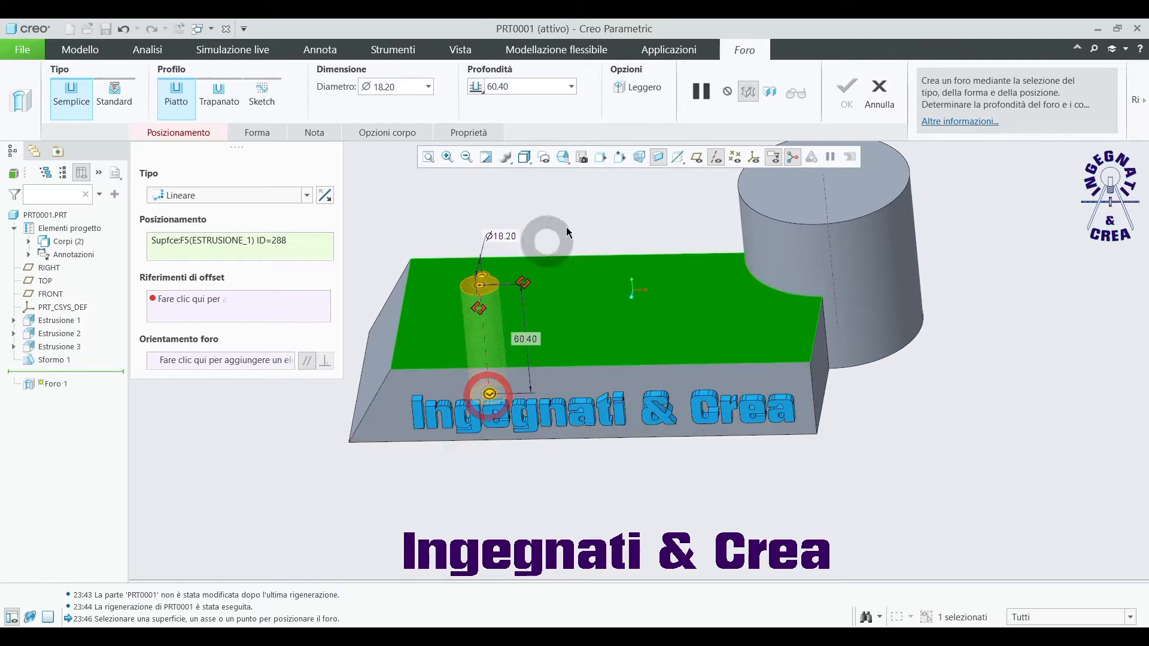
left_click(479, 88)
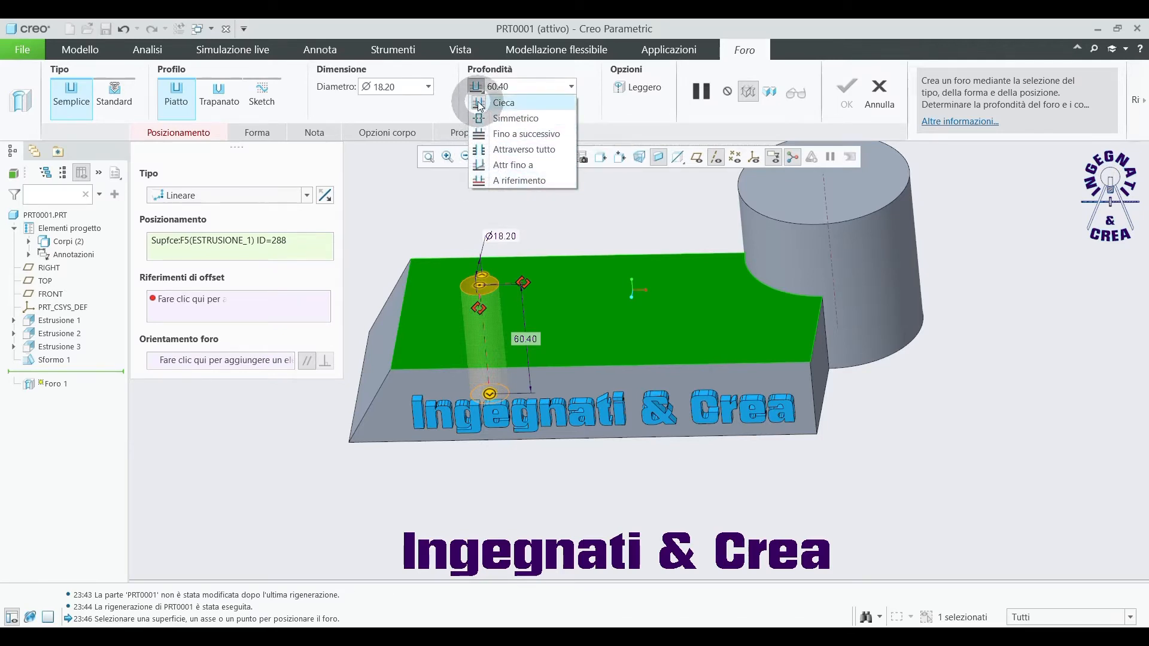
left_click(423, 220)
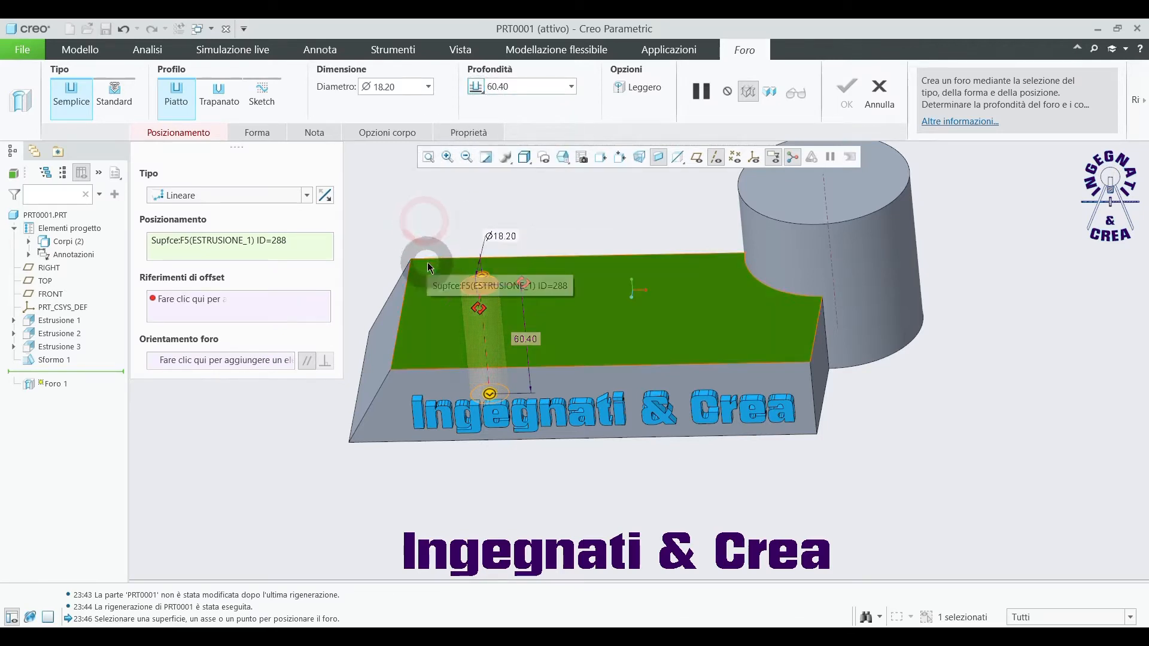
- Assign the block's front face carrying the raised text as the hole's first offset reference
scroll(551, 284, "up", 4)
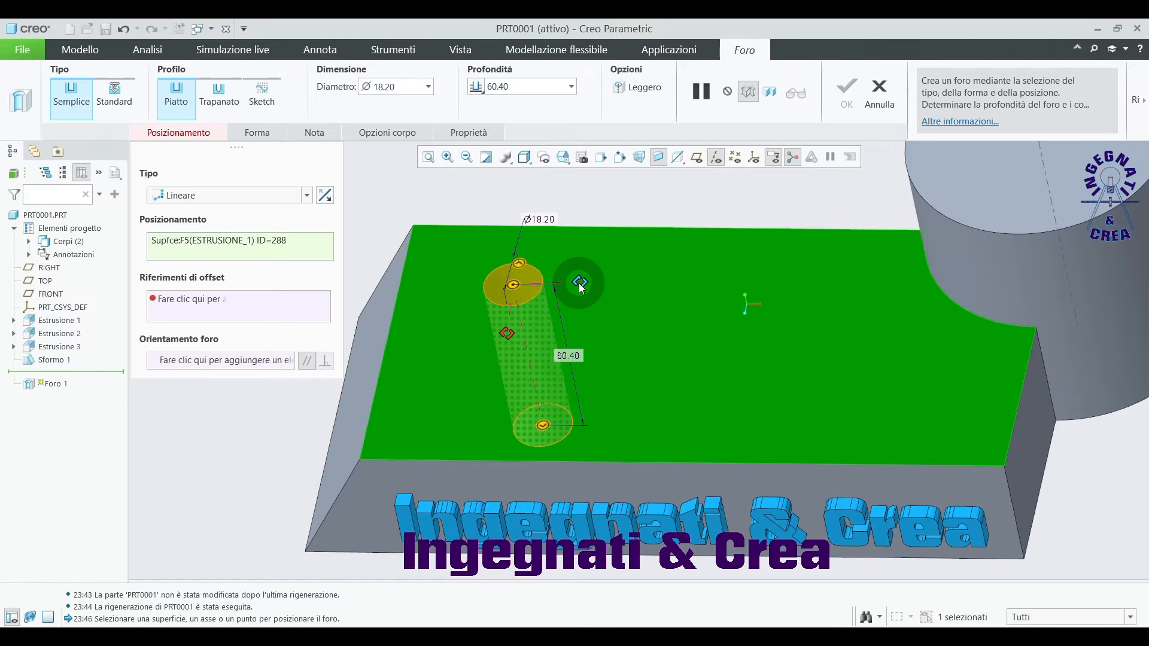
left_click_drag(580, 286, 506, 485)
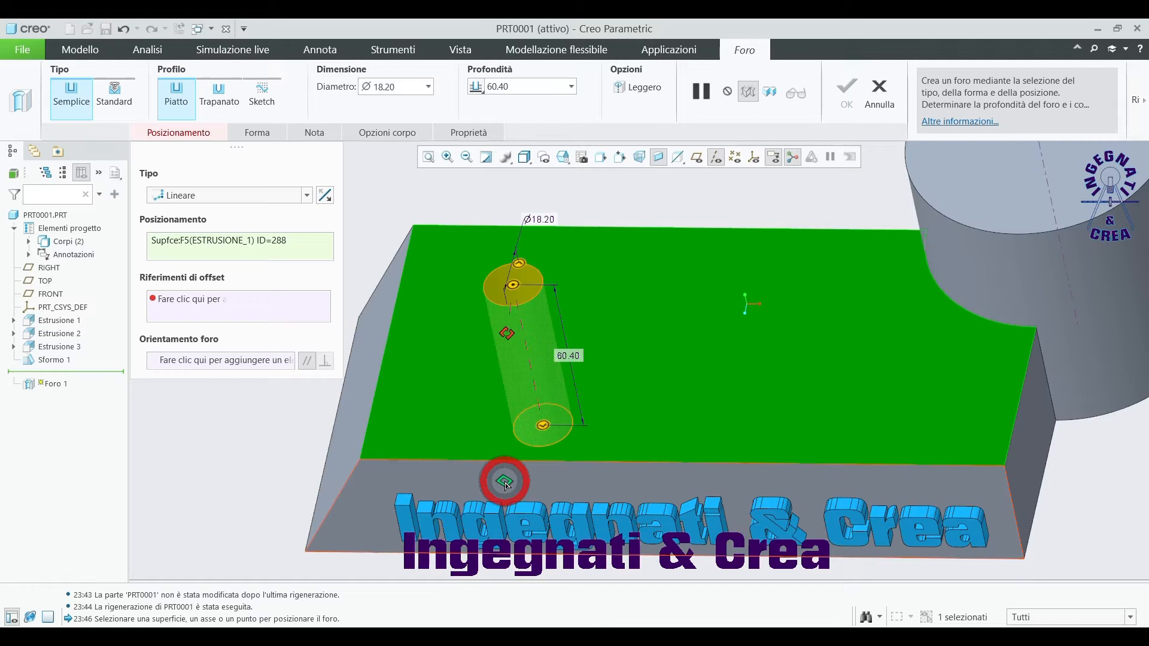
left_click_drag(506, 485, 505, 480)
scroll(570, 324, "down", 3)
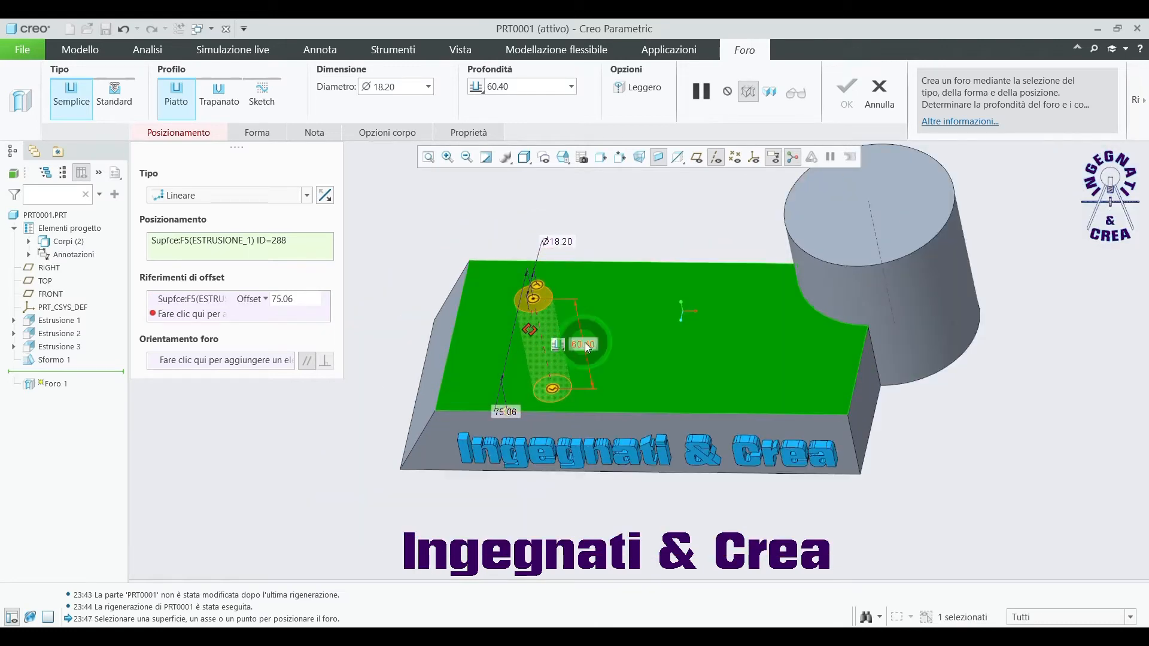
- Assign the top edge of the sloped end face as the hole's second offset reference
scroll(669, 338, "up", 3)
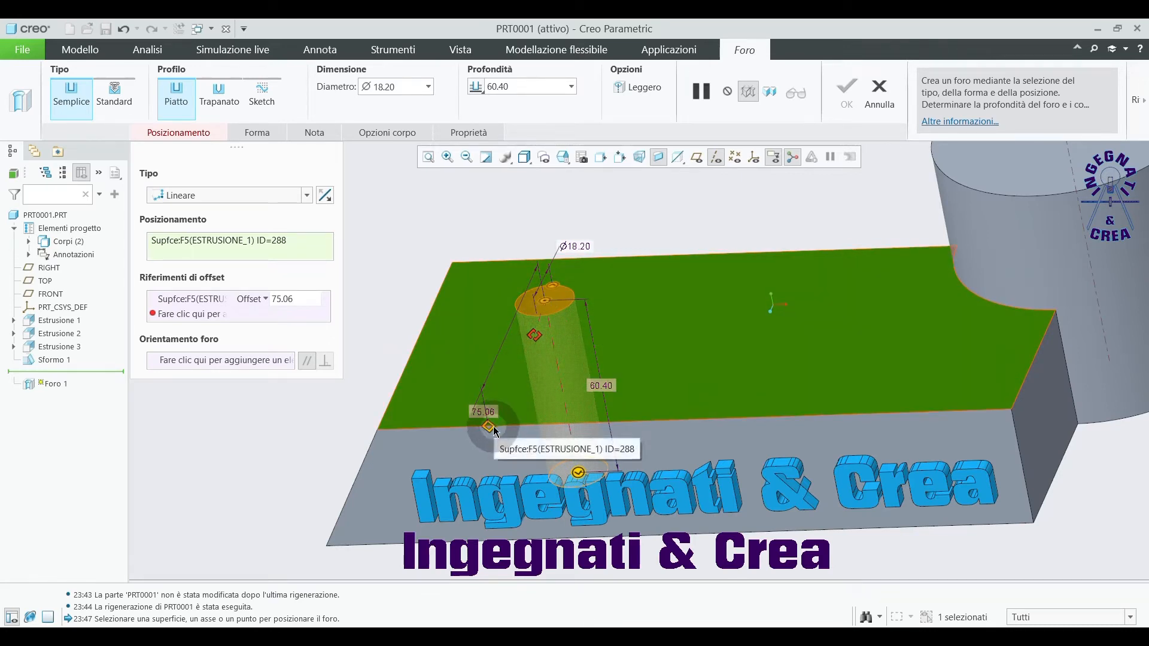
middle_click_drag(728, 388, 750, 390)
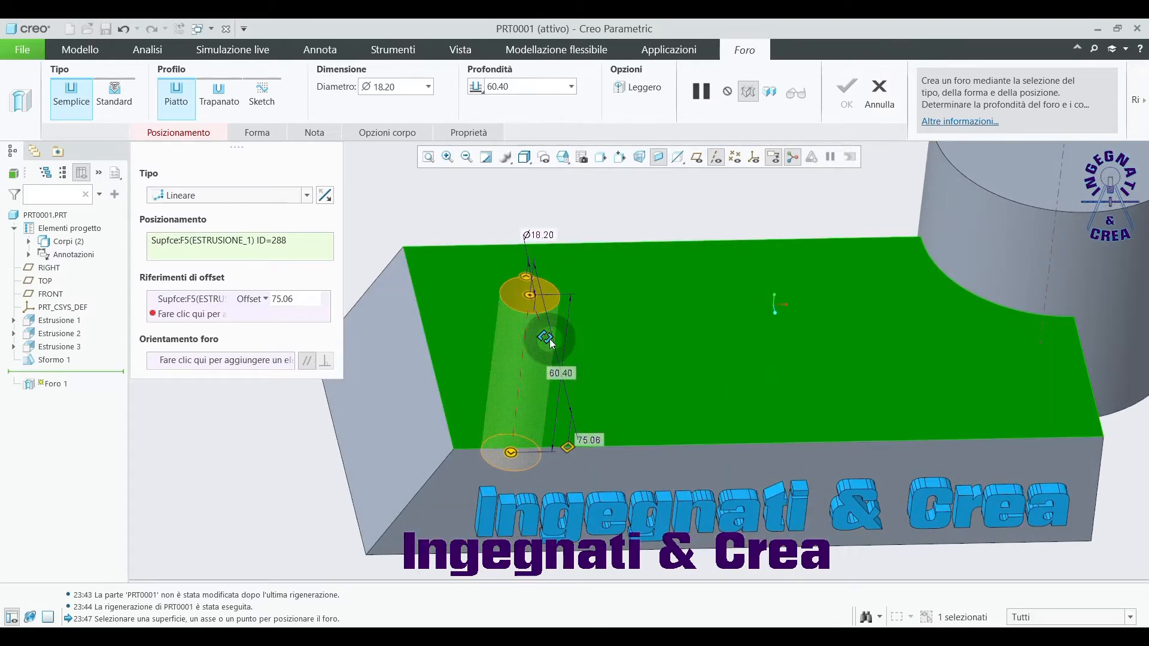
left_click_drag(546, 339, 419, 304)
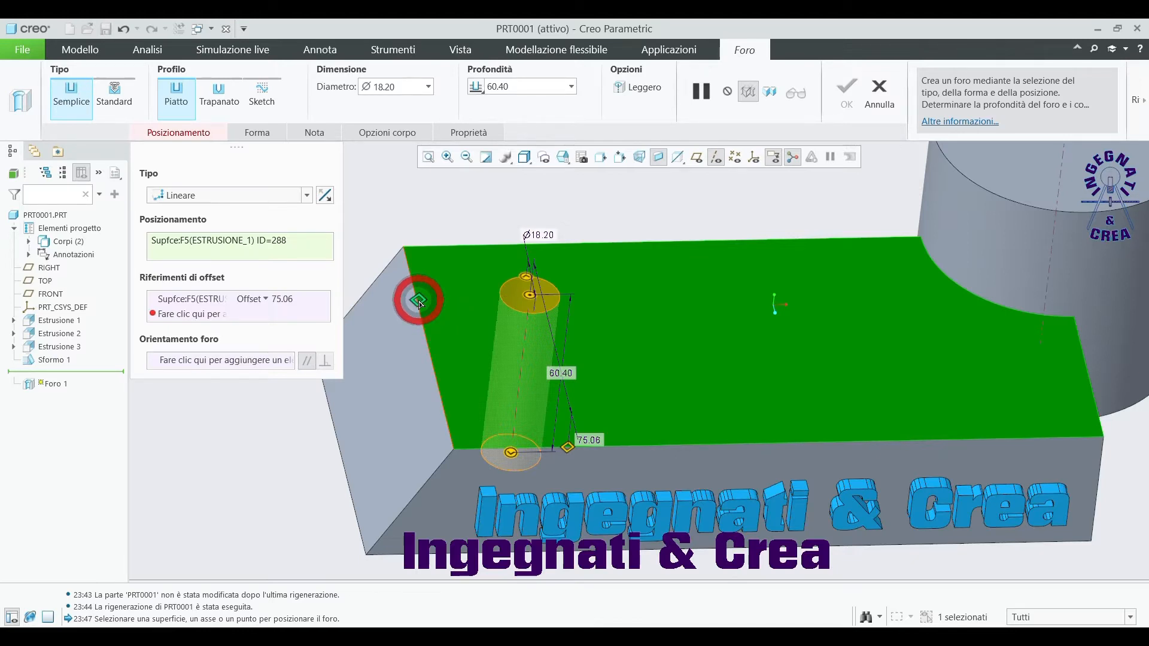
left_click_drag(420, 304, 419, 302)
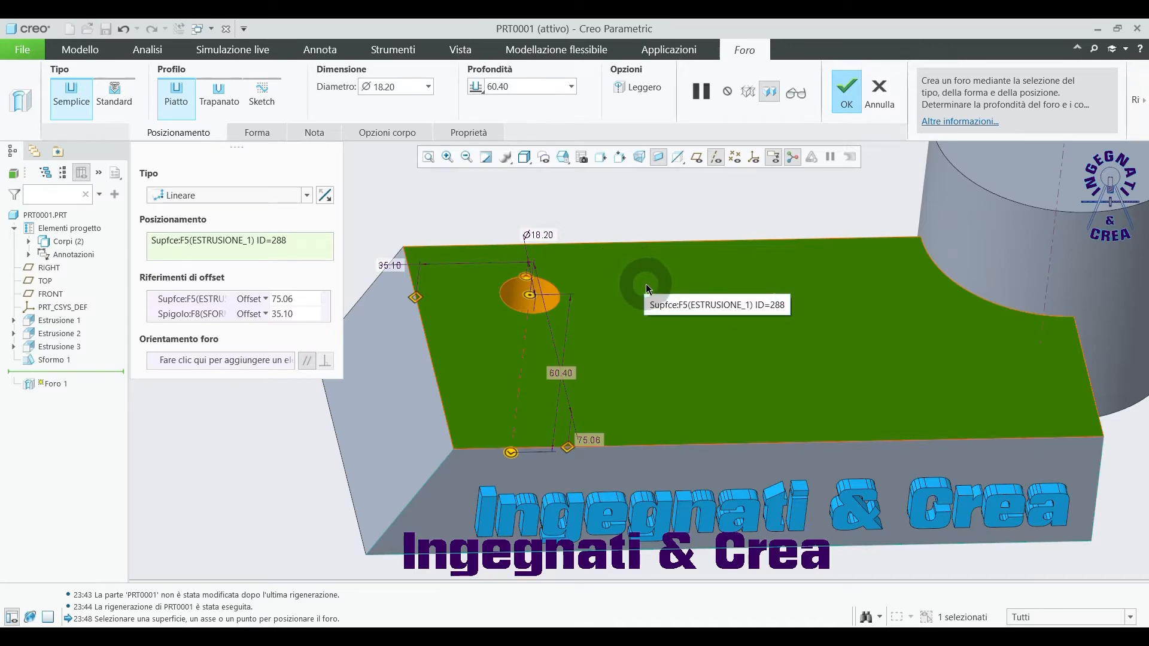
- Shift the hole freehand on the top face and set its offset from the sloped face's edge to 30
mouse_move(531, 295)
left_mouse_down()
mouse_move(562, 305)
mouse_move(514, 279)
mouse_move(516, 306)
mouse_move(538, 279)
left_mouse_up()
left_click_drag(502, 294, 513, 303)
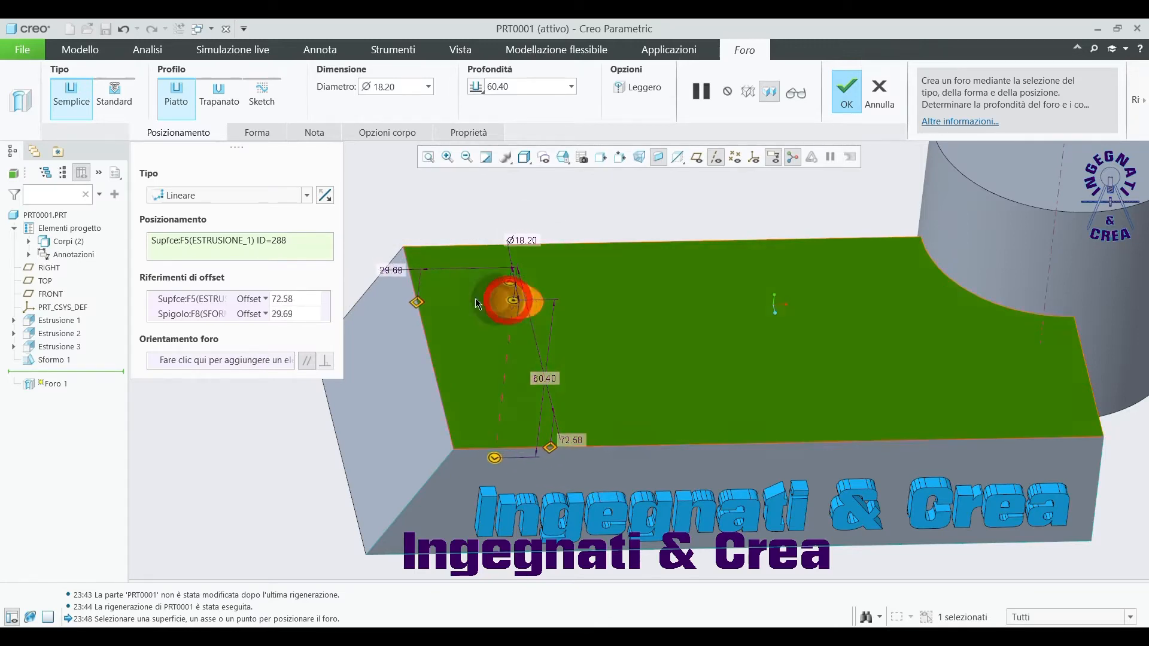
double_click(395, 270)
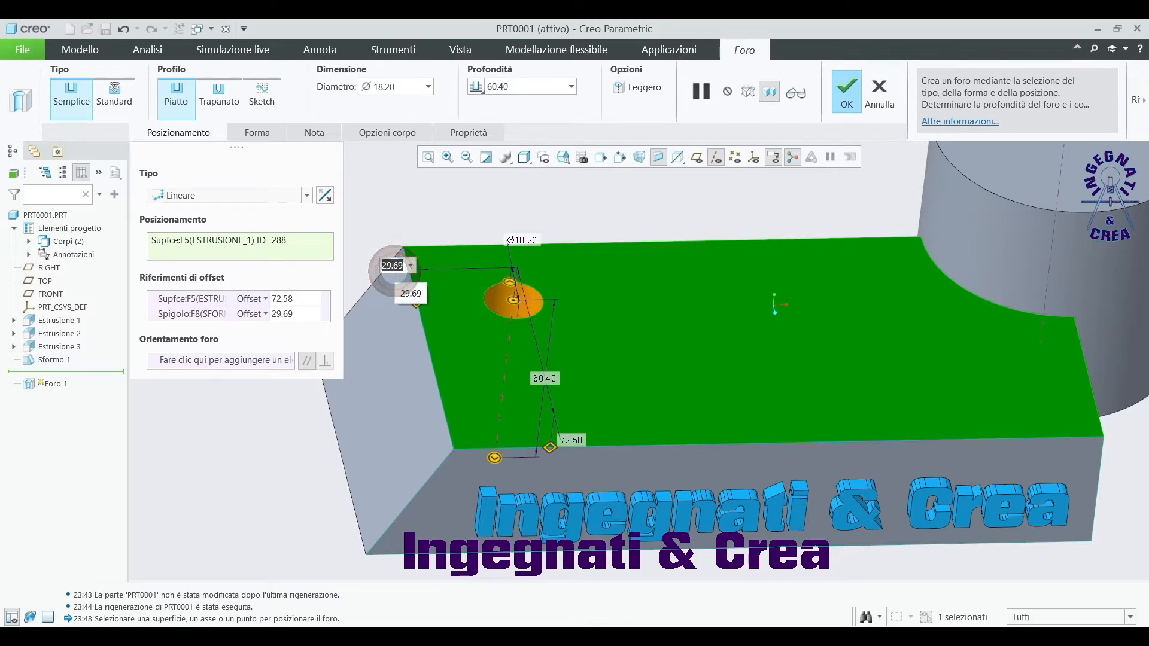
type("33")
key("BackSpace")
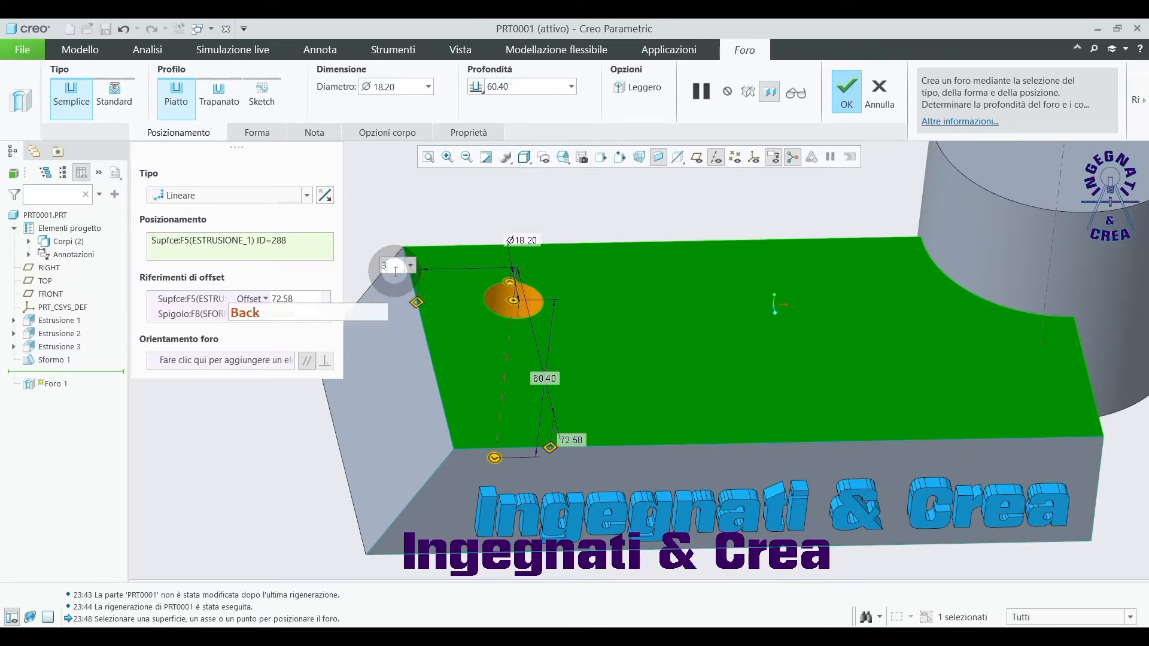
type("0")
key("Return")
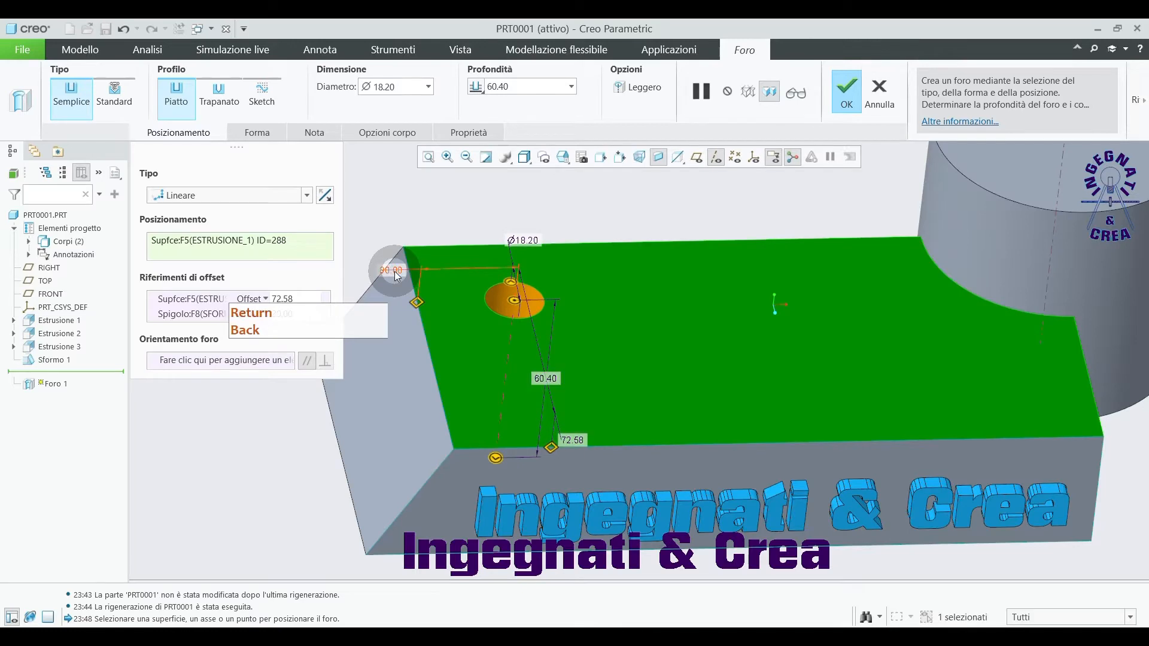
- Set the hole's diameter to 18 and its offset from the front text face to 70
double_click(524, 239)
type("1")
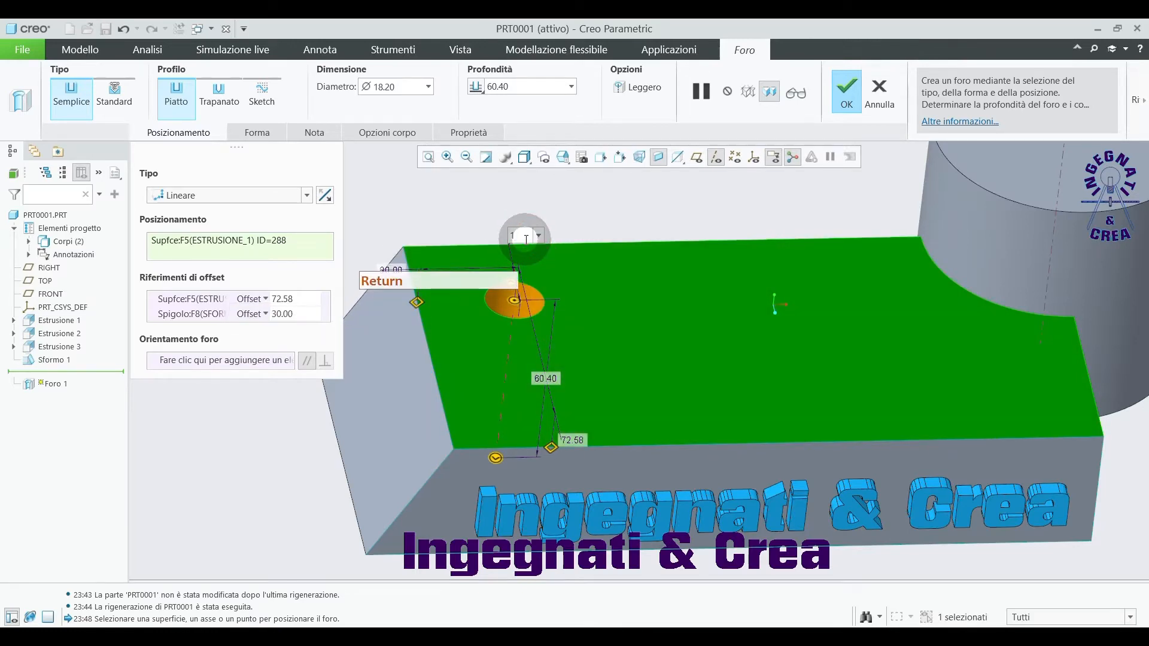
type("8")
key("Return")
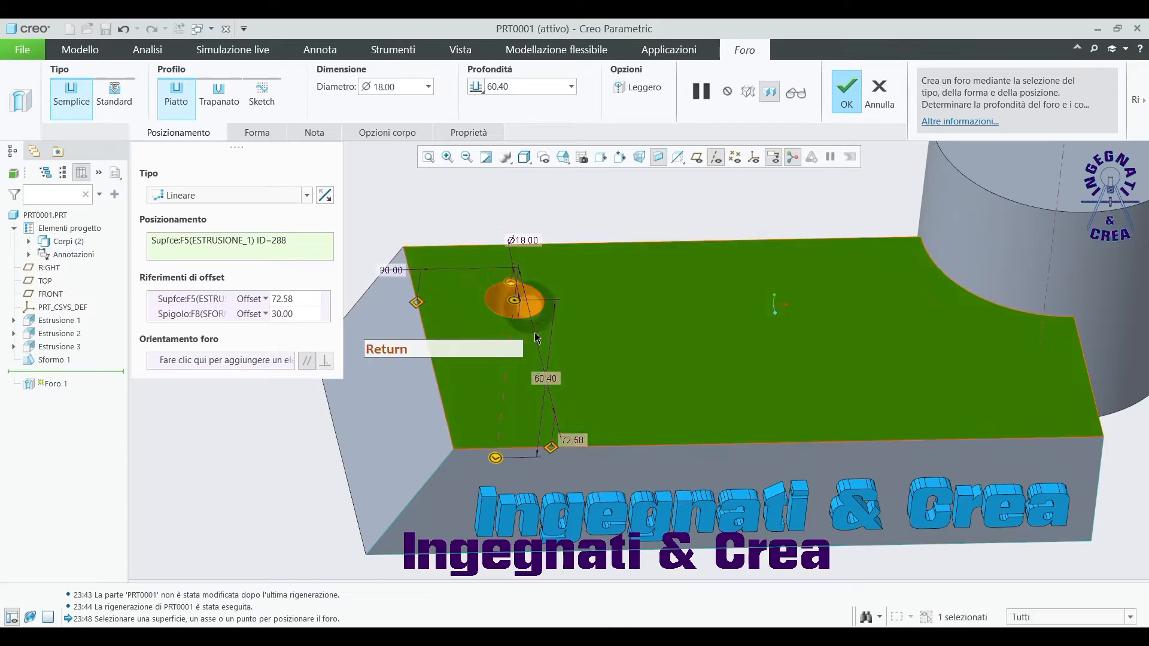
double_click(573, 440)
type("7")
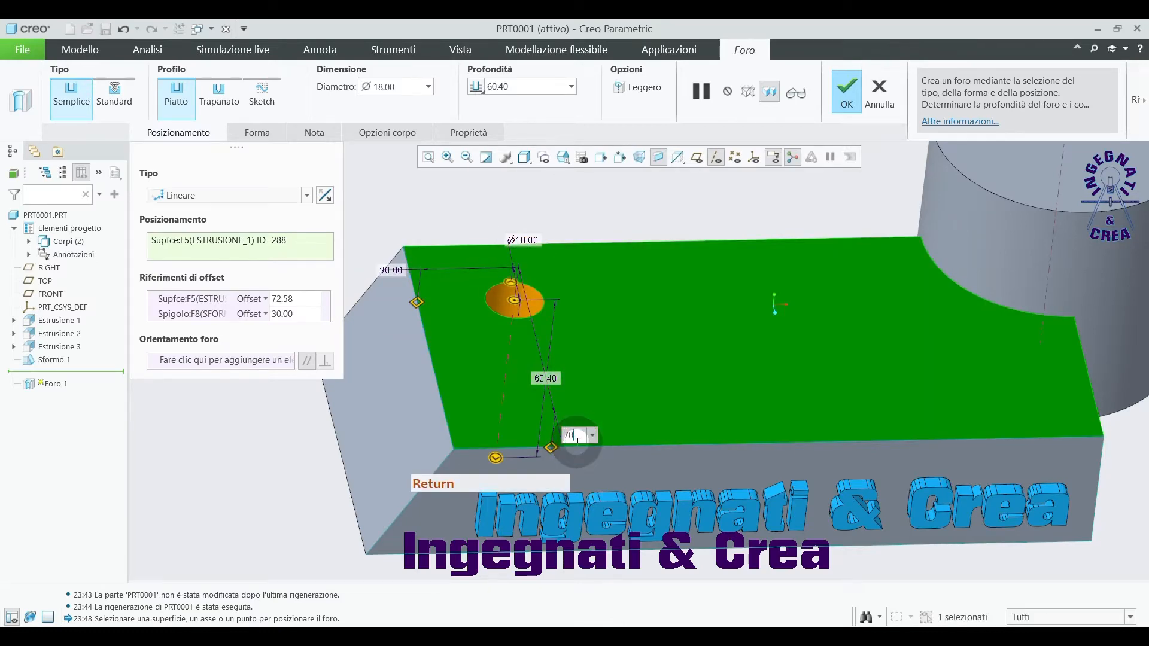
type("0")
key("Return")
- Detach the hole's offset reference from the sloped face's edge and reattach it to the same edge
mouse_move(616, 231)
middle_mouse_down()
mouse_move(613, 213)
mouse_move(598, 230)
middle_mouse_up()
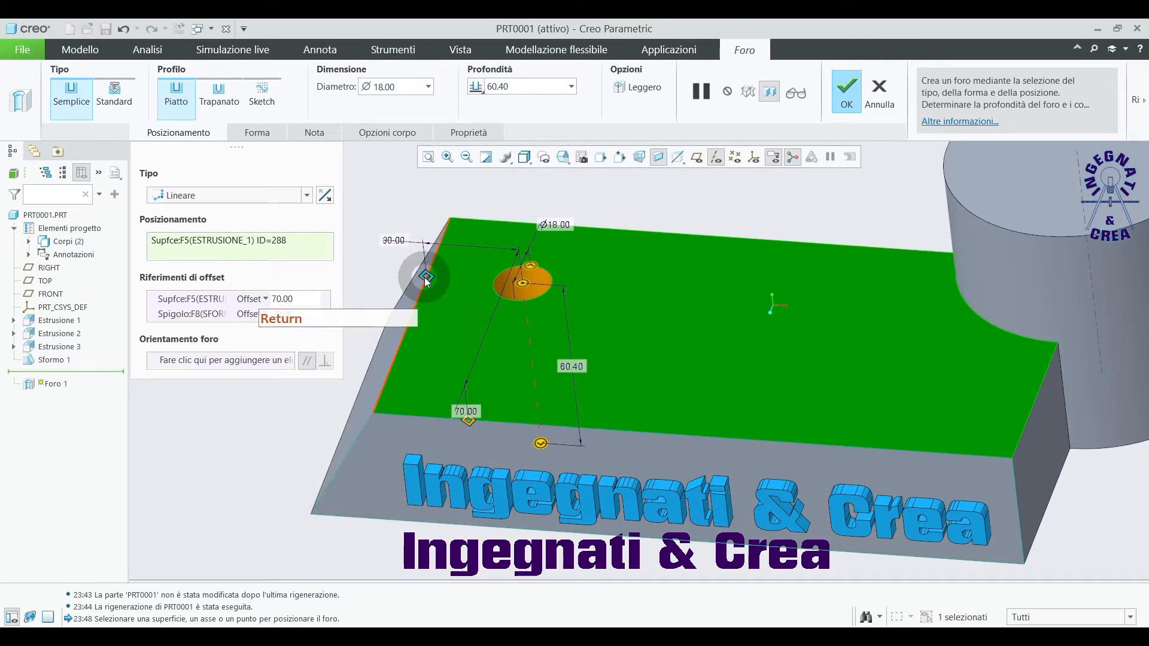
key("Return")
left_click_drag(427, 282, 451, 279)
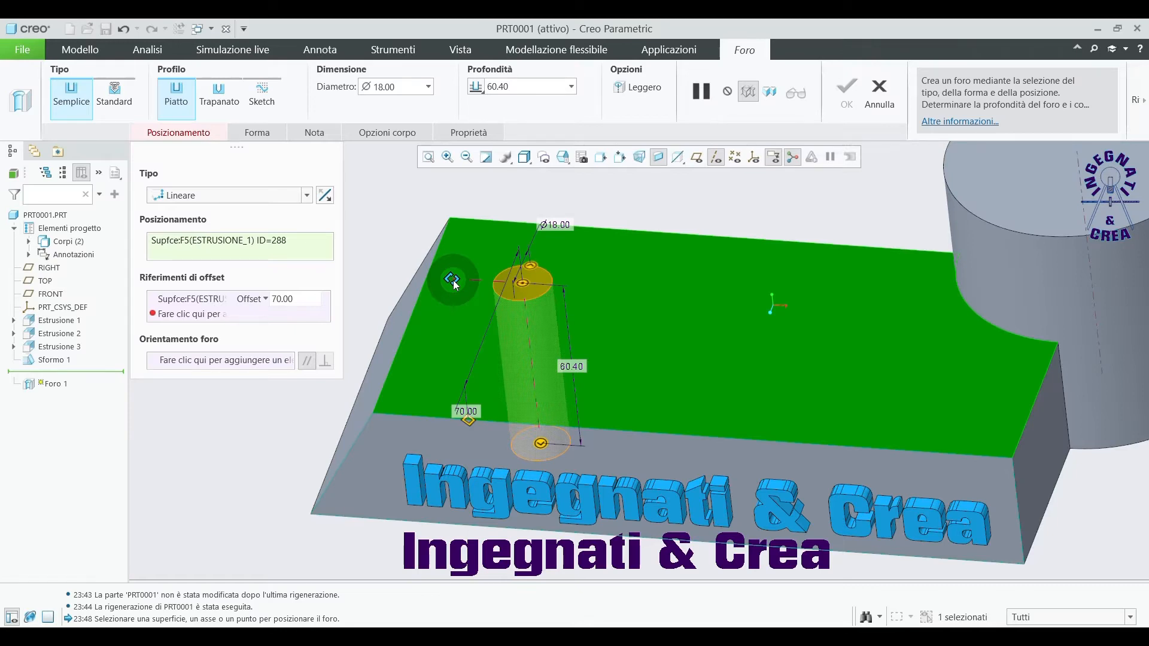
left_click_drag(451, 284, 426, 276)
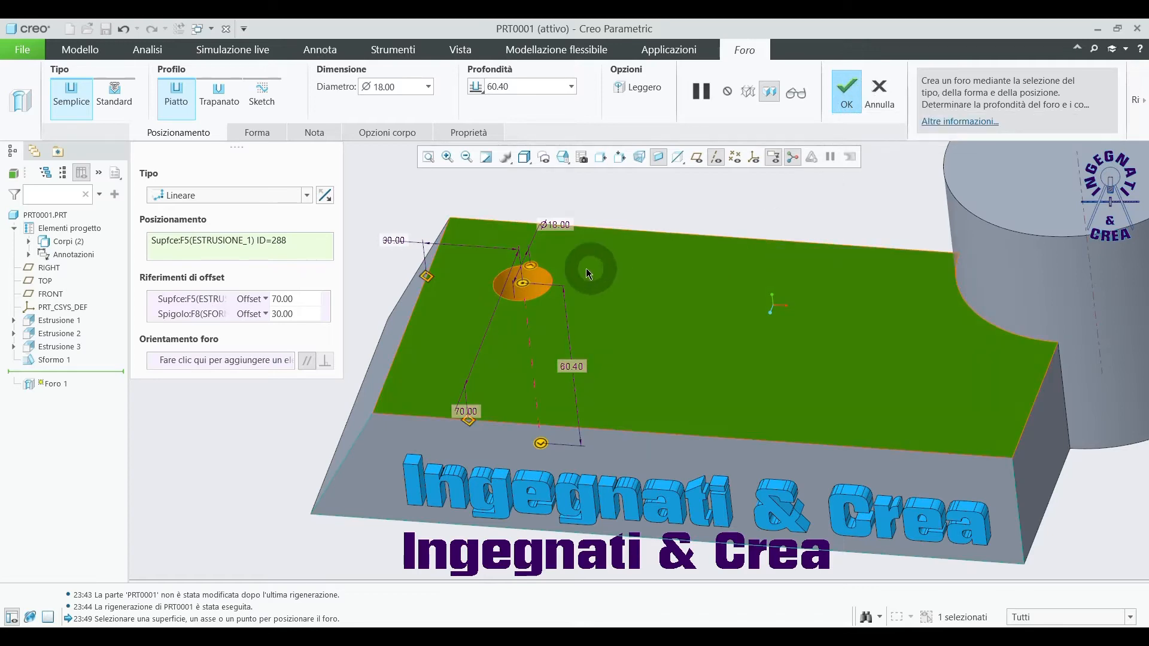
- Adjust the hole freehand to about 14.30 diameter, with offsets of about 81.90 and 16.21, and complete the feature
left_click_drag(531, 265, 489, 261)
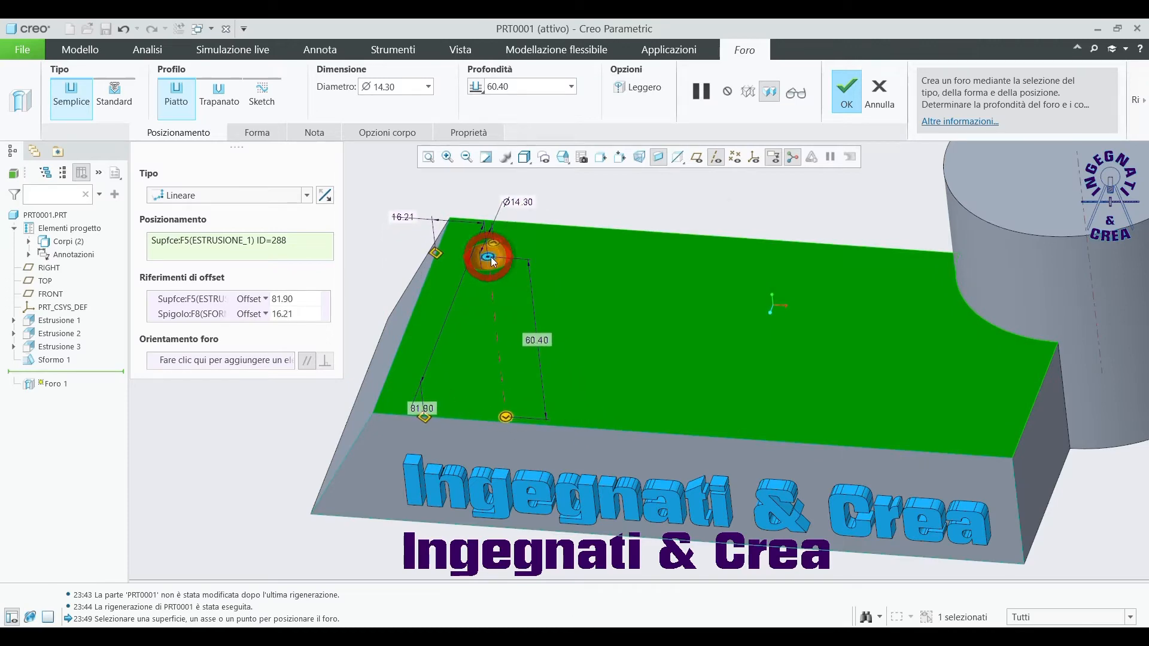
middle_click_drag(744, 218, 767, 205)
left_click(855, 106)
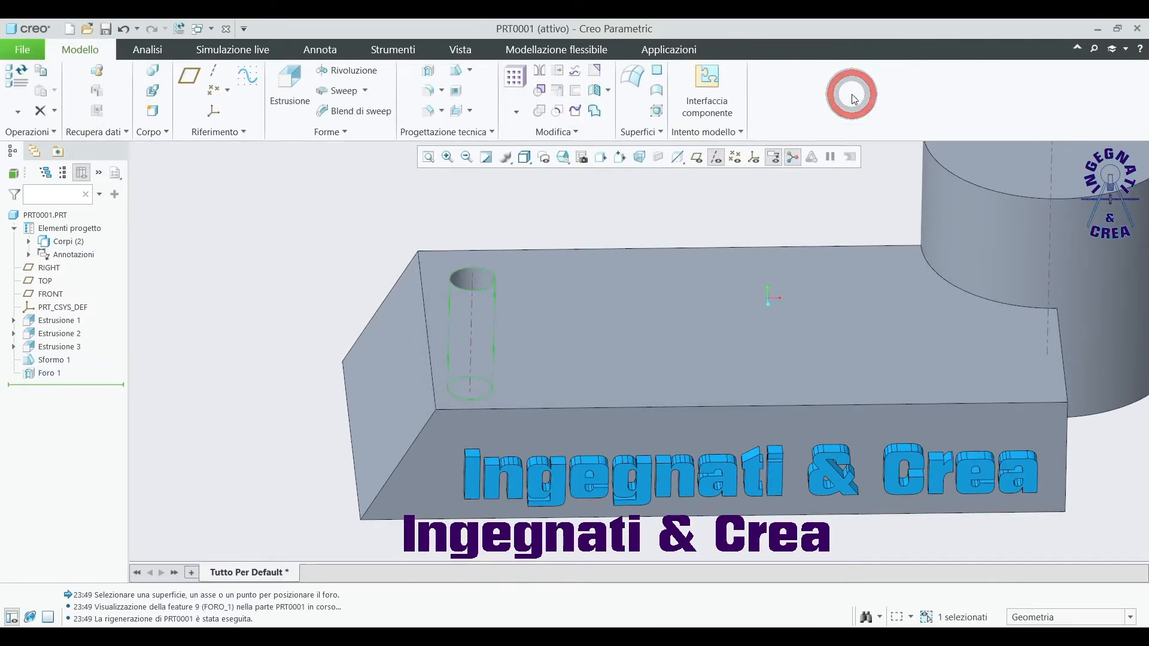
- Display the editable dimensions of the hole on the block's top face and inspect them
middle_click_drag(575, 226, 576, 270)
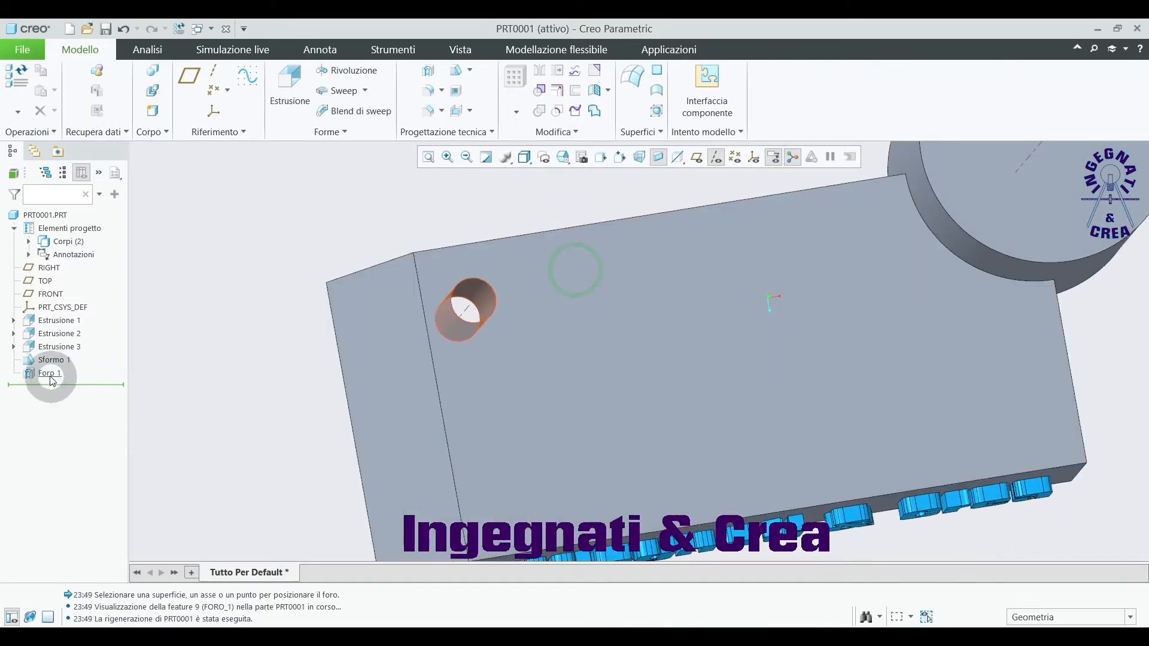
left_click(49, 375)
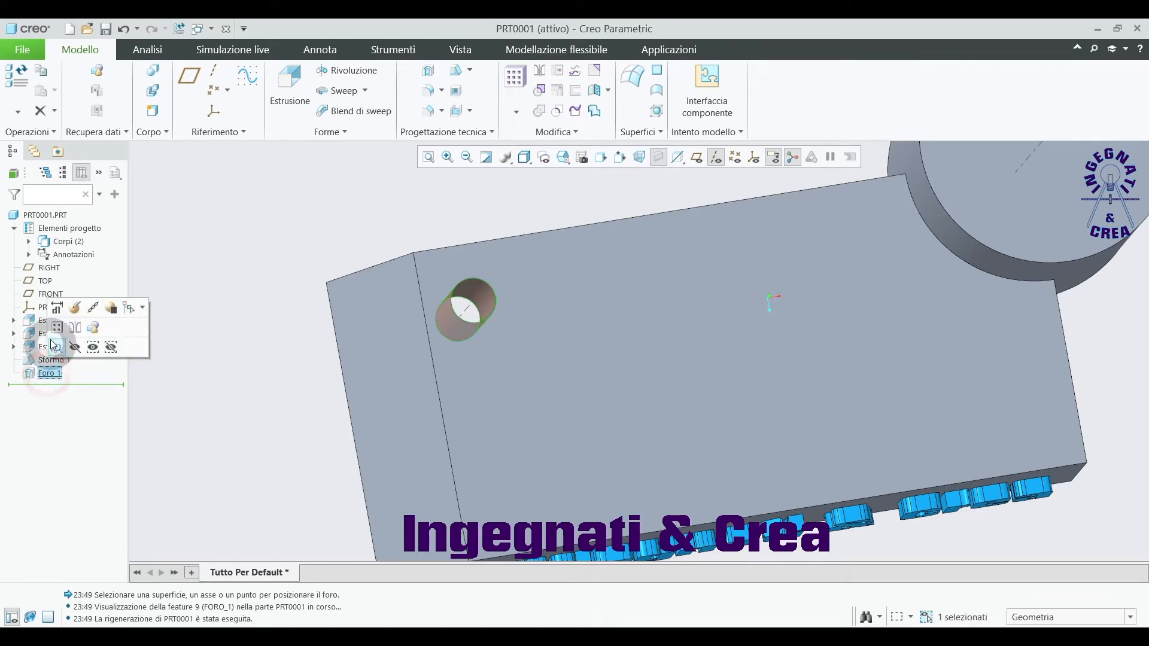
left_click(57, 308)
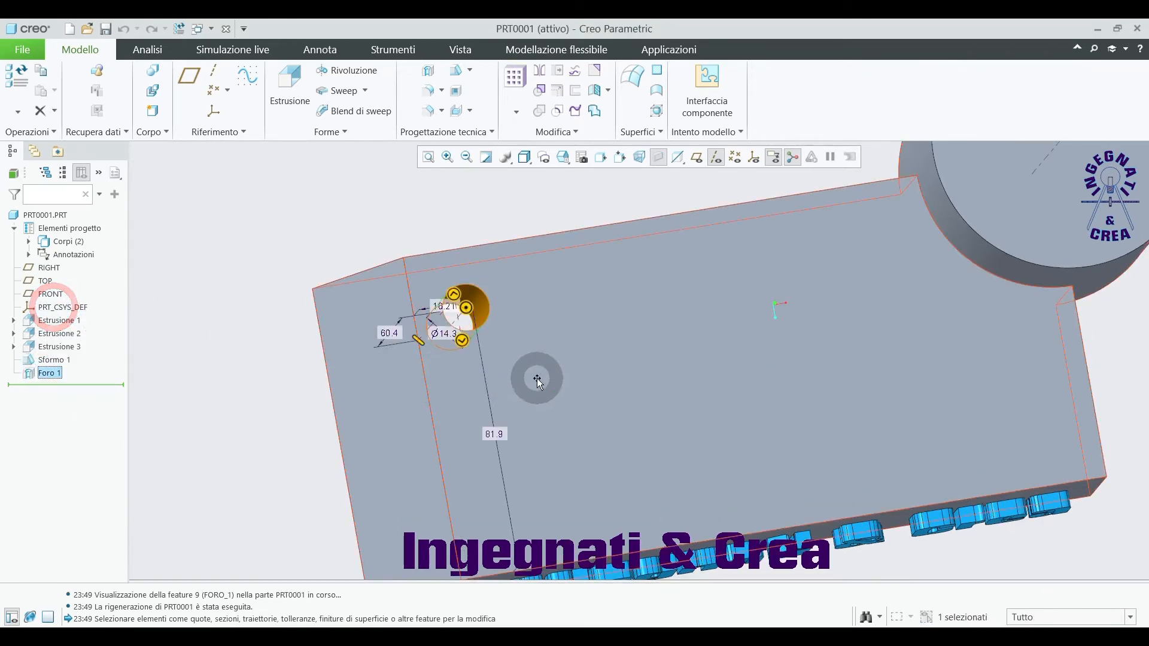
mouse_move(533, 378)
middle_mouse_down()
mouse_move(533, 346)
mouse_move(512, 333)
mouse_move(526, 326)
middle_mouse_up()
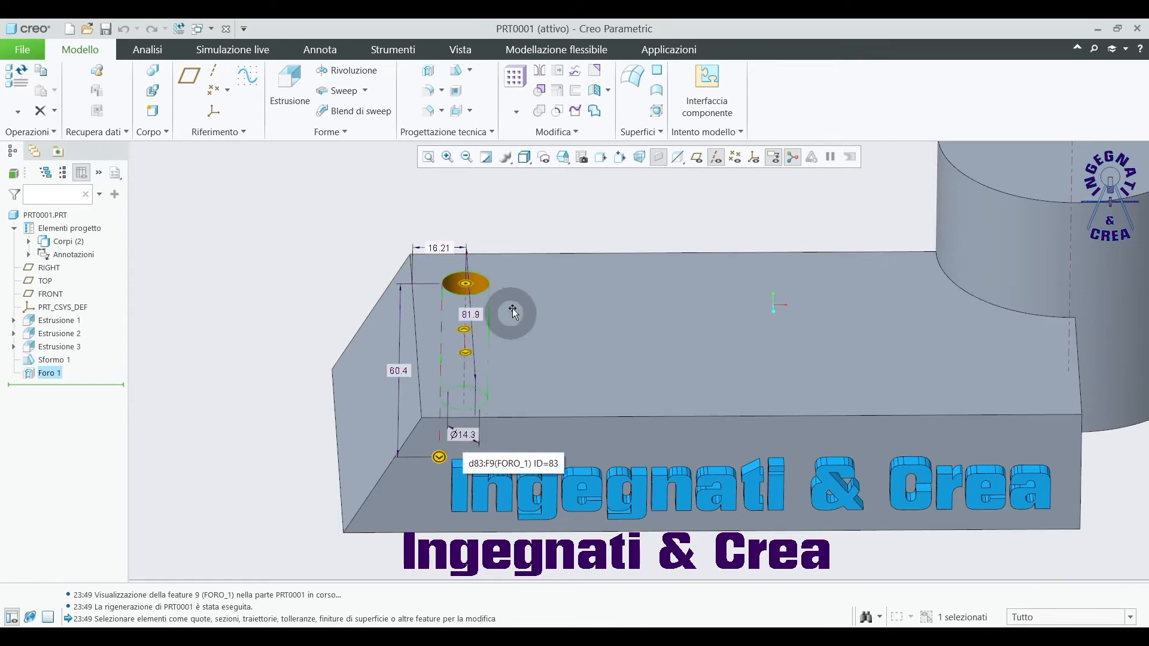
left_click(541, 221)
- Redefine the block's hole, orienting it parallel to the slanted edge between the sloped face and the front text face
left_click(63, 379)
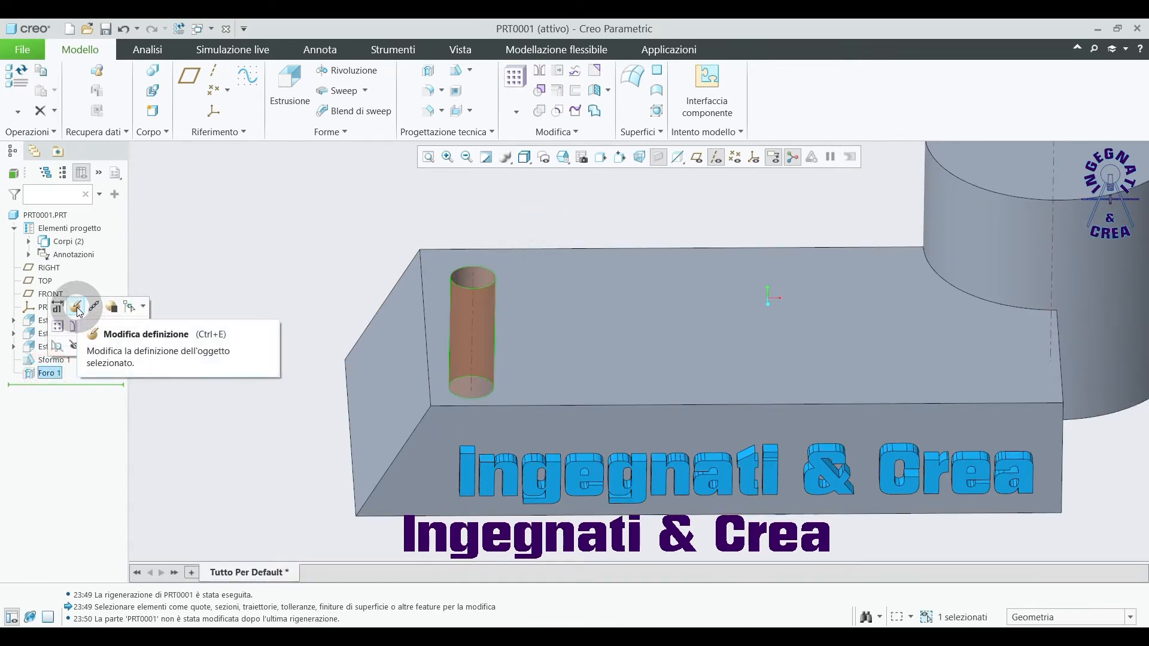
left_click(76, 308)
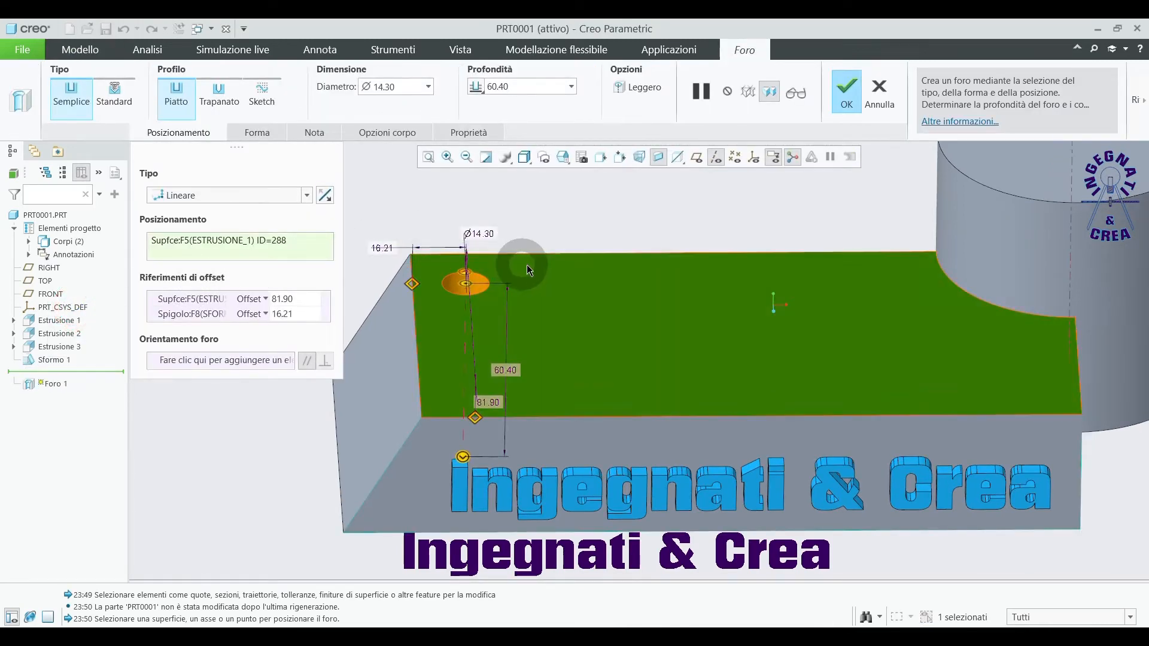
scroll(591, 324, "down", 2)
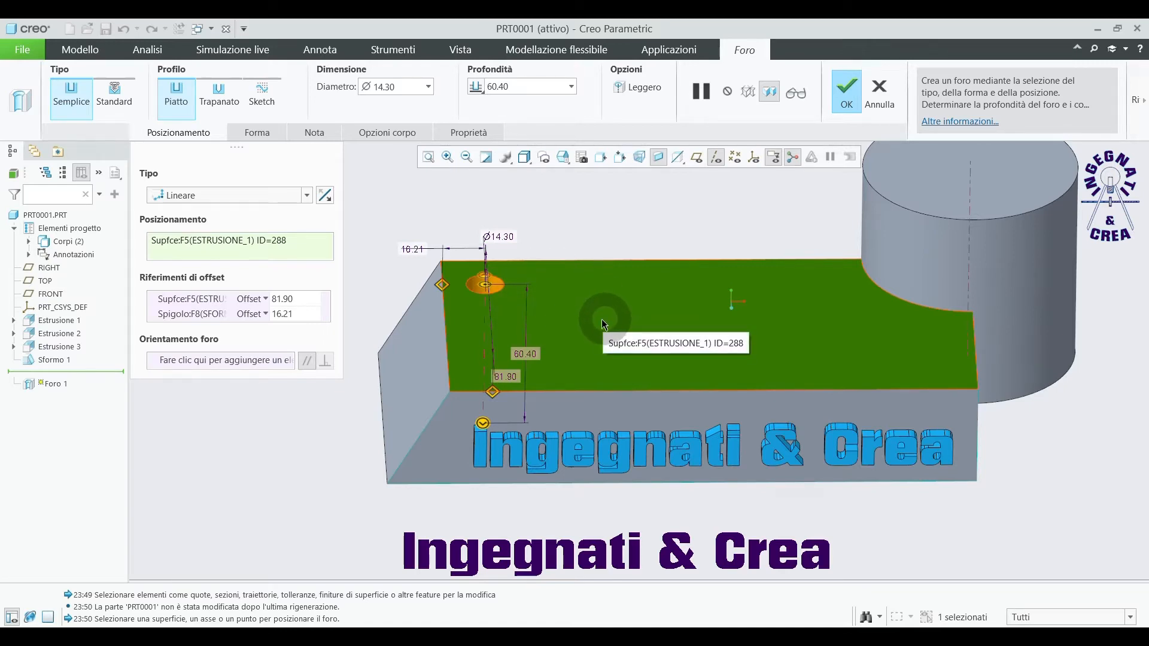
left_click(245, 363)
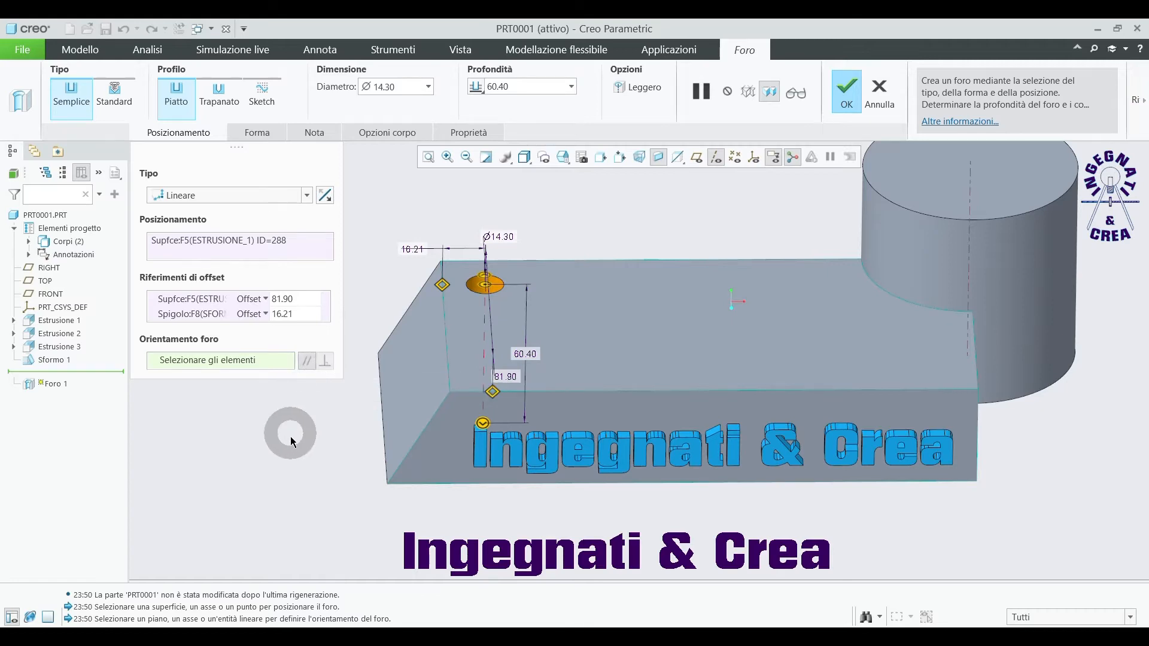
left_click(417, 443)
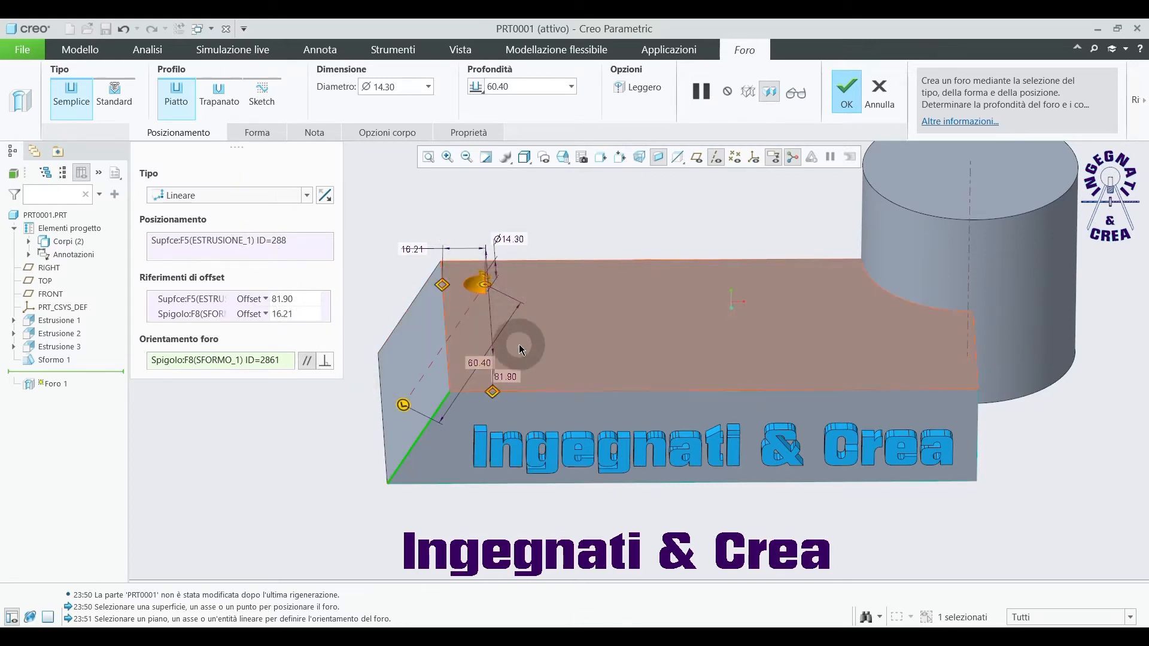
middle_click_drag(519, 345, 533, 382)
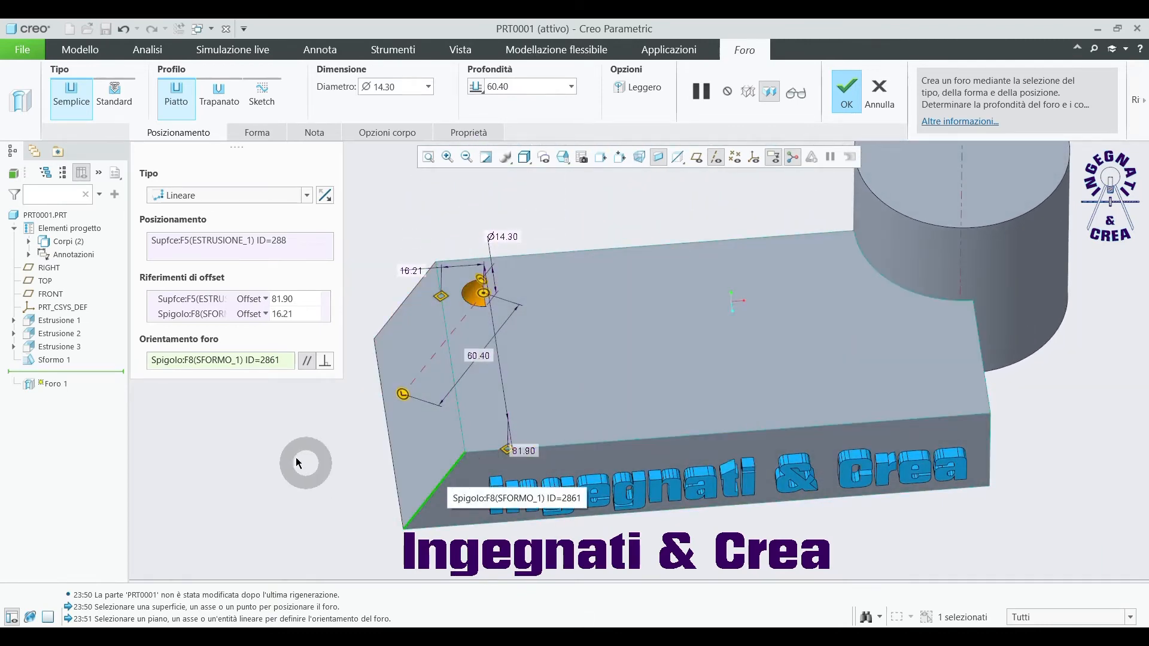
- Enable top clearance (Gioco superiore) in the tilted hole's shape settings
scroll(506, 287, "up", 5)
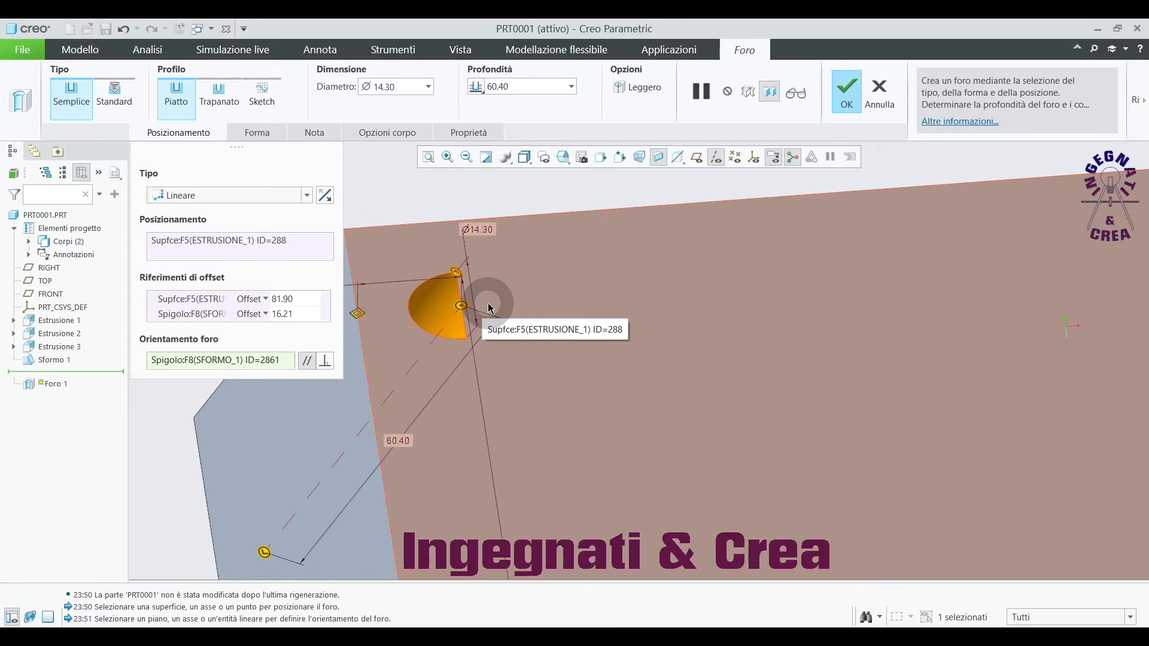
middle_click_drag(493, 310, 543, 301)
scroll(593, 382, "up", 3)
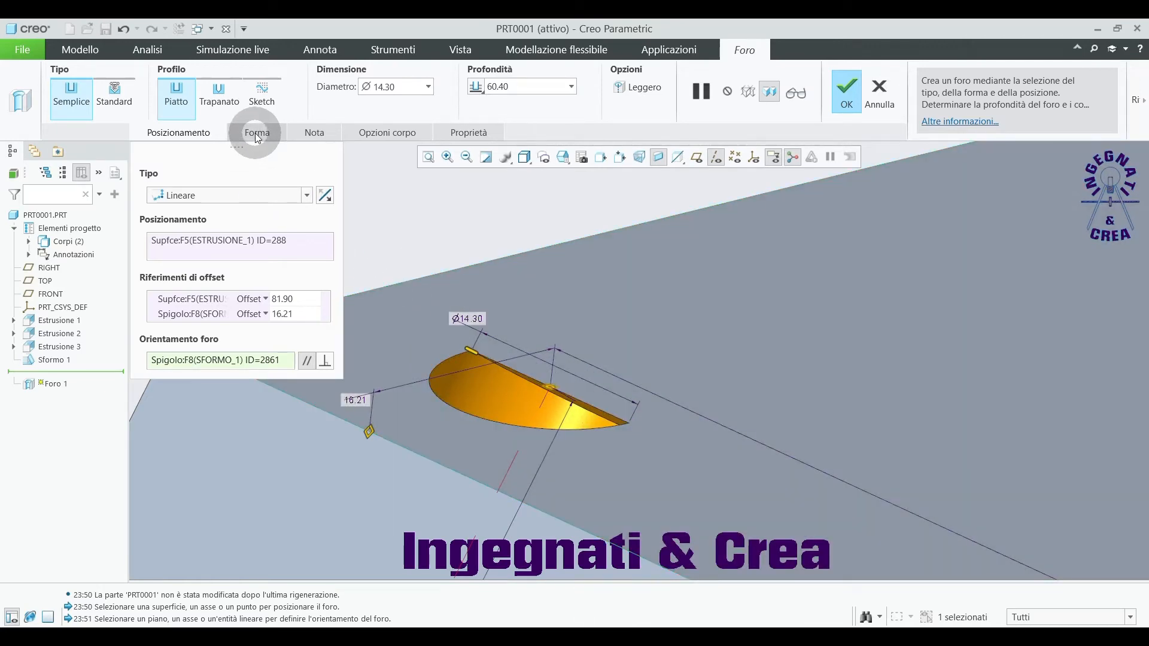
left_click(257, 133)
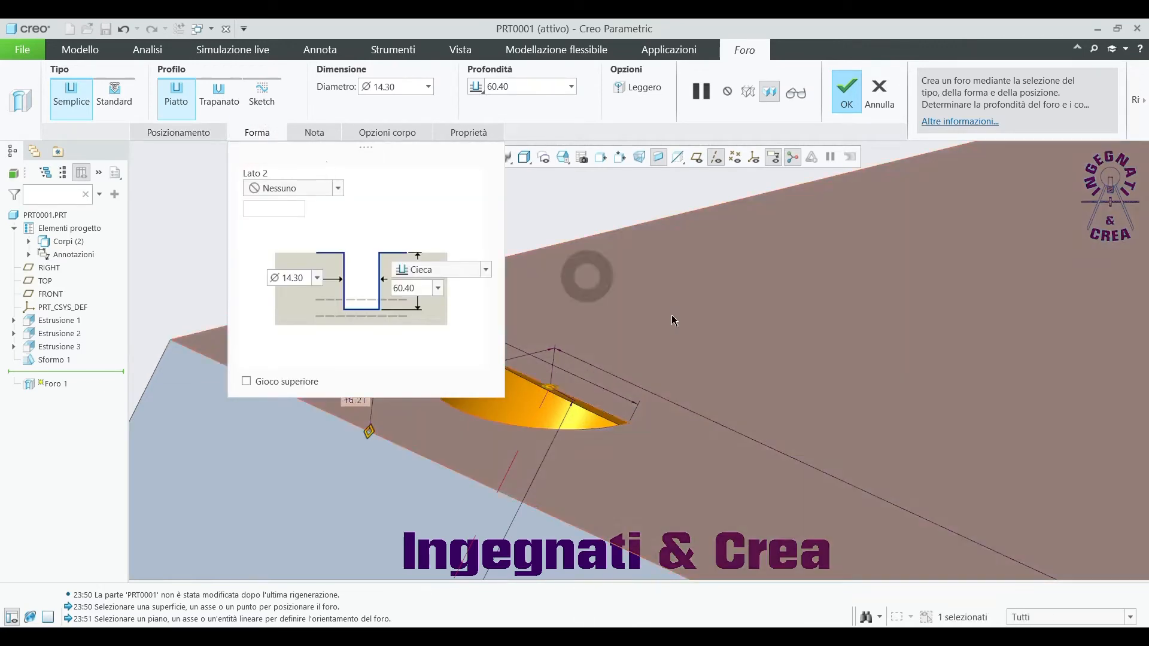
scroll(741, 335, "up", 3)
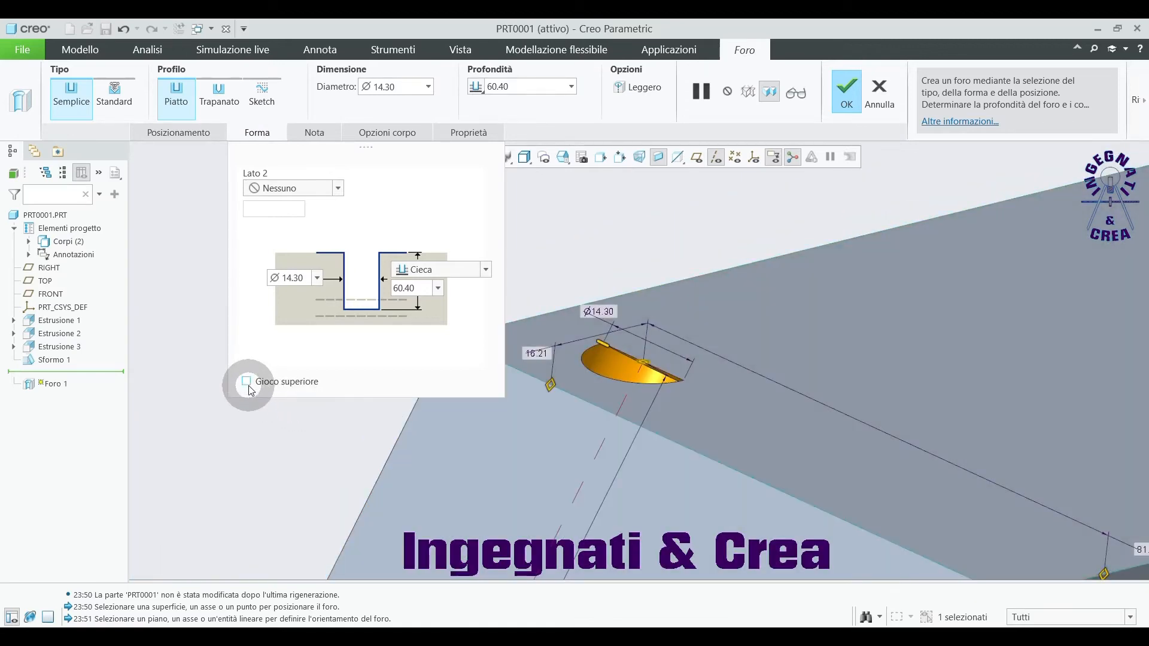
left_click(246, 382)
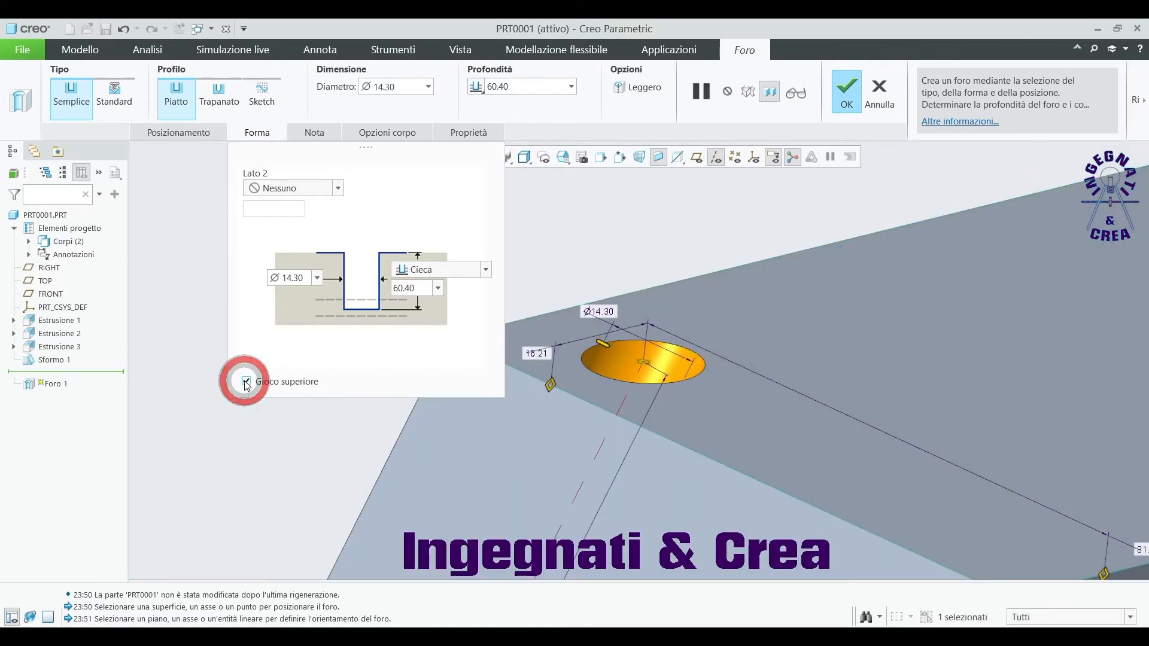
left_click(805, 417)
middle_click_drag(804, 415, 771, 436)
scroll(676, 434, "up", 5)
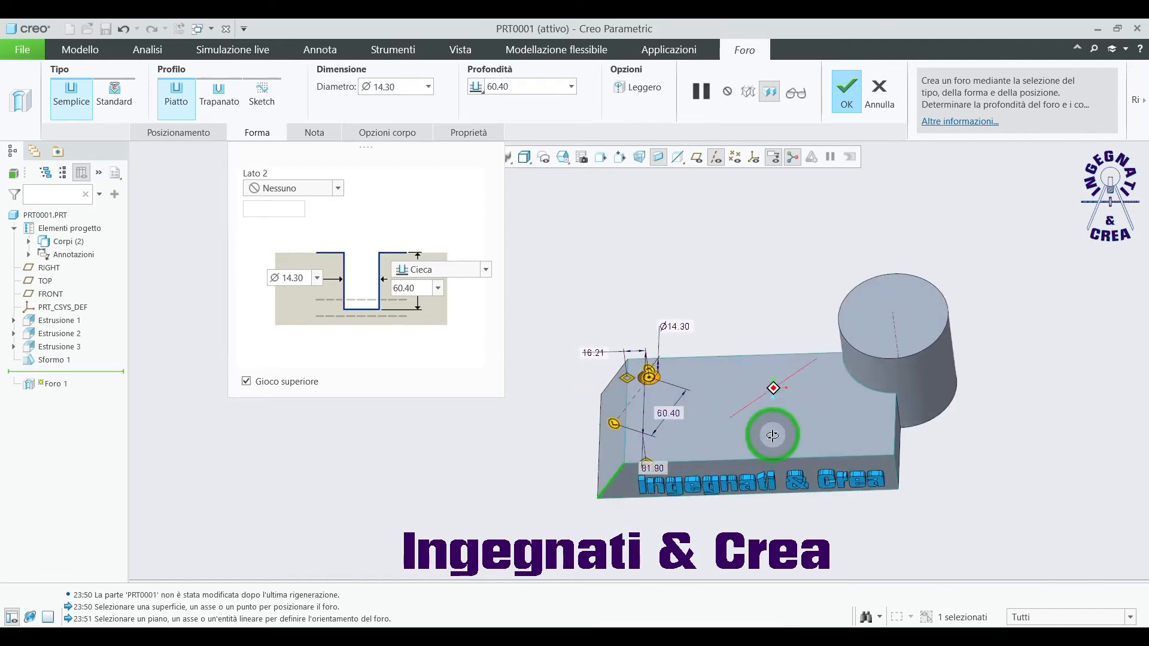
scroll(772, 438, "down", 3)
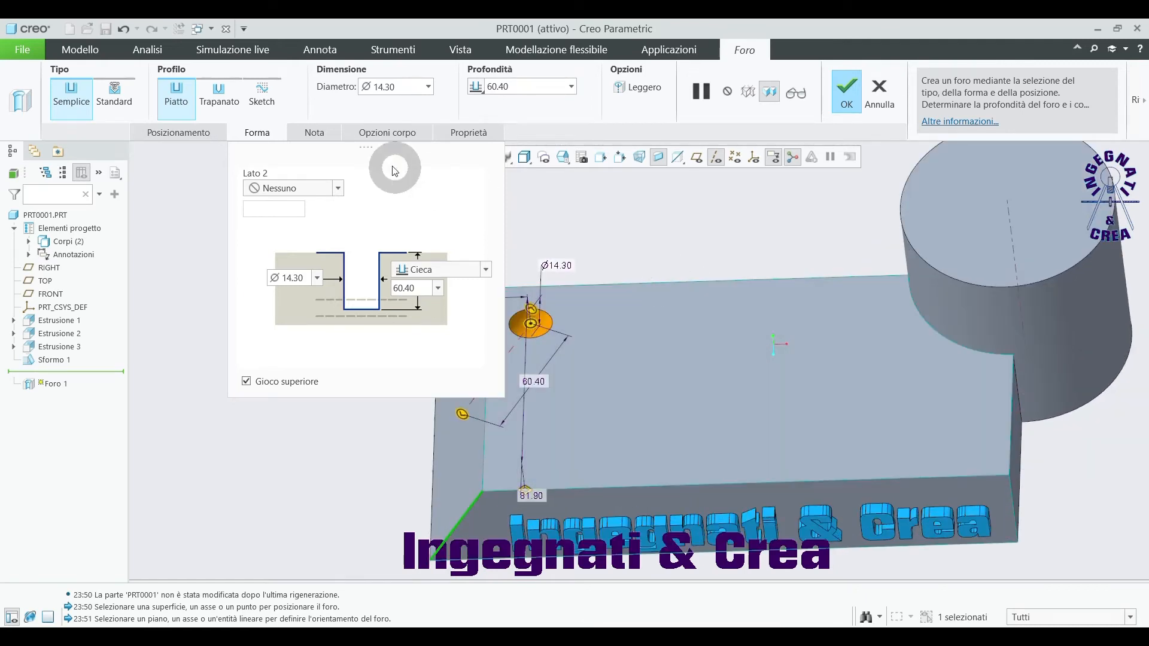
left_click(264, 136)
left_click(264, 136)
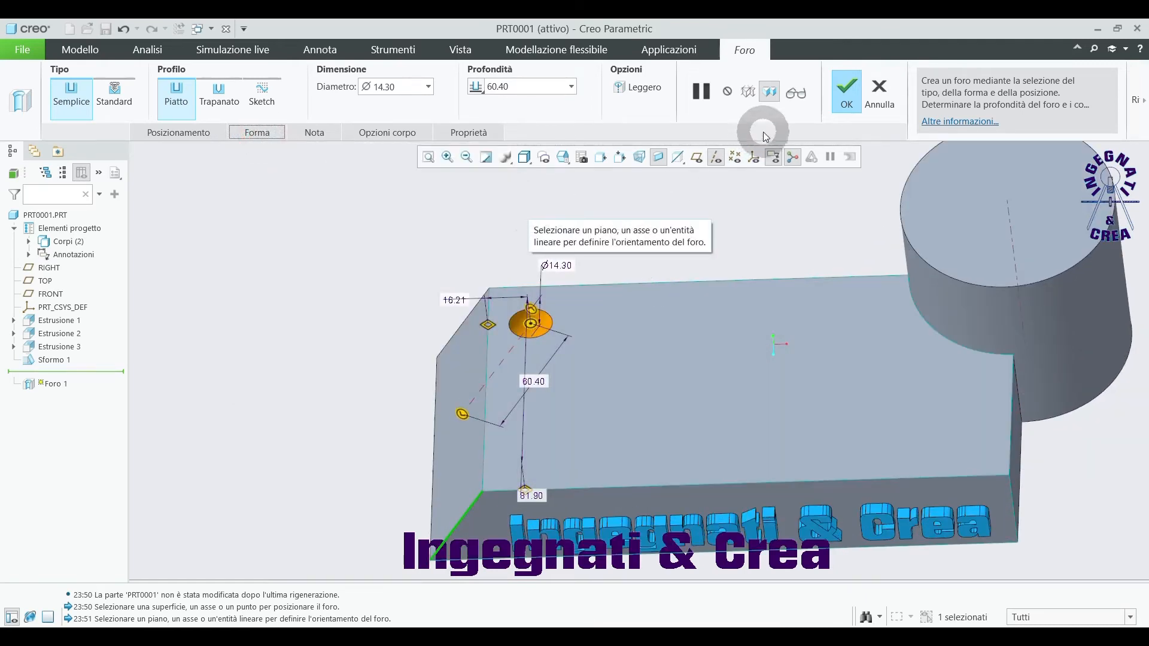
- Complete the hole's redefinition, inspect the tilted hole, and restore the model's default orientation
left_click(846, 93)
left_click(611, 244)
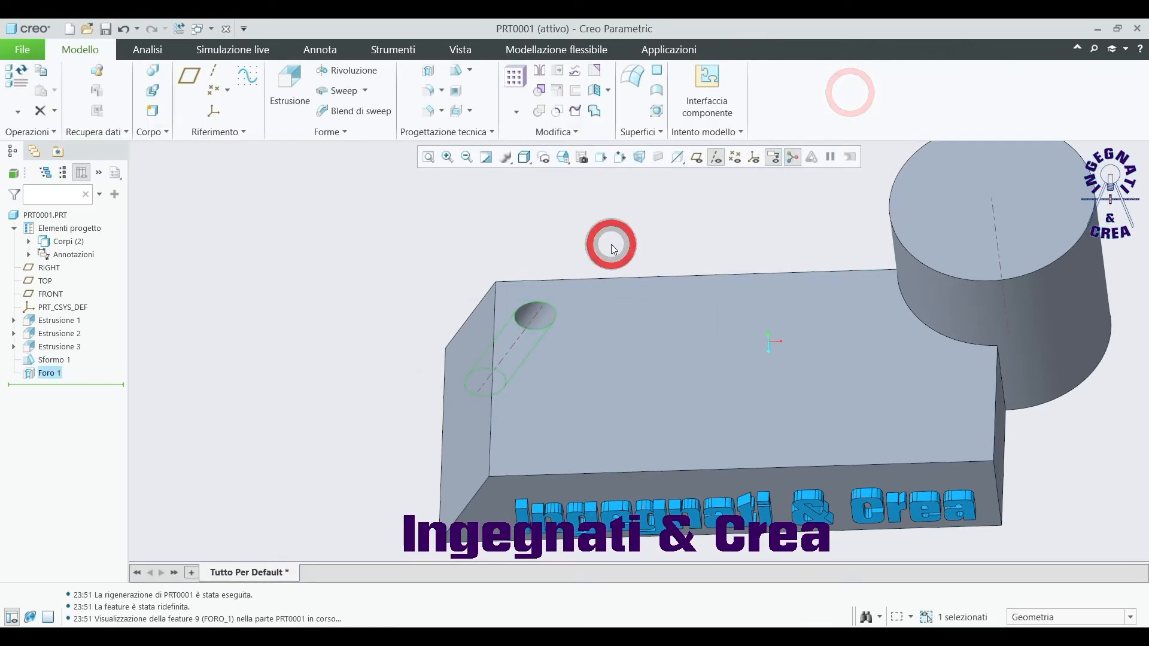
mouse_move(642, 340)
middle_mouse_down()
mouse_move(654, 320)
mouse_move(625, 354)
middle_mouse_up()
middle_click_drag(644, 309, 587, 405)
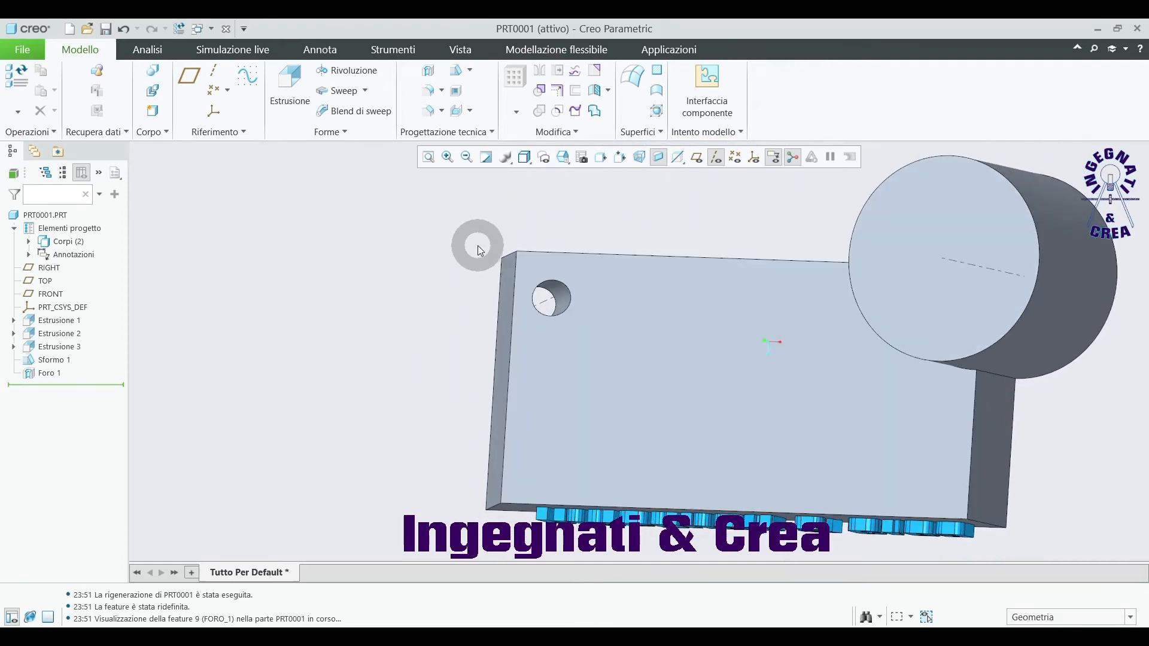
middle_click_drag(615, 314, 770, 333)
key("ctrl+d")
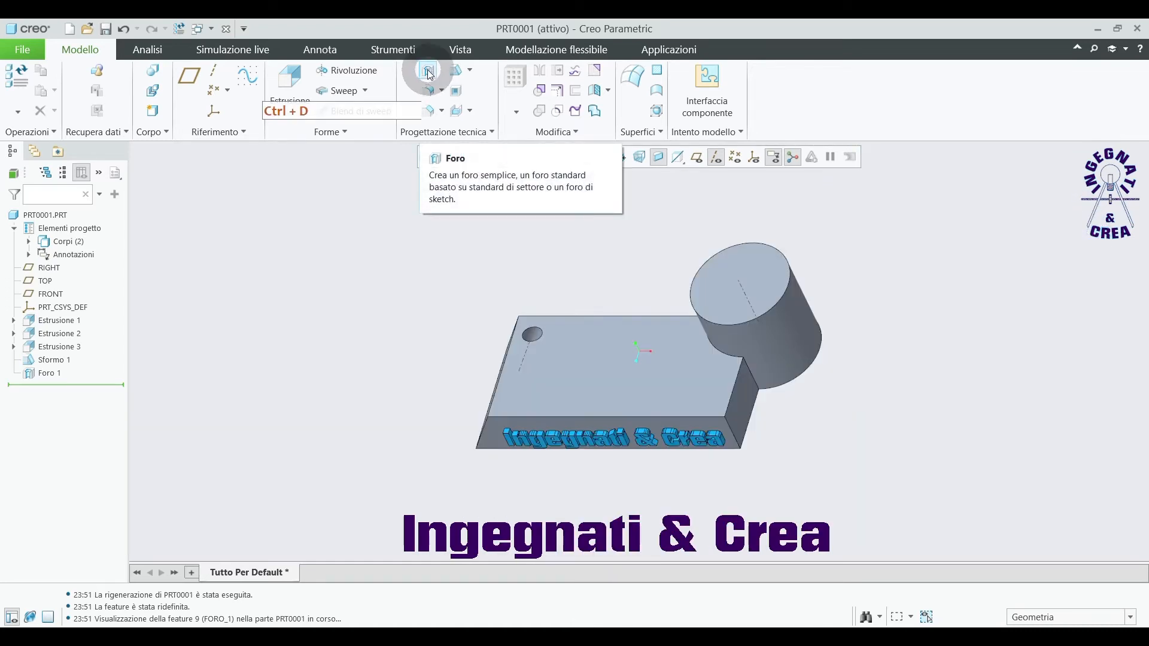
- Start a new simple hole and place it coaxially using the cylinder's axis and top face
left_click(428, 72)
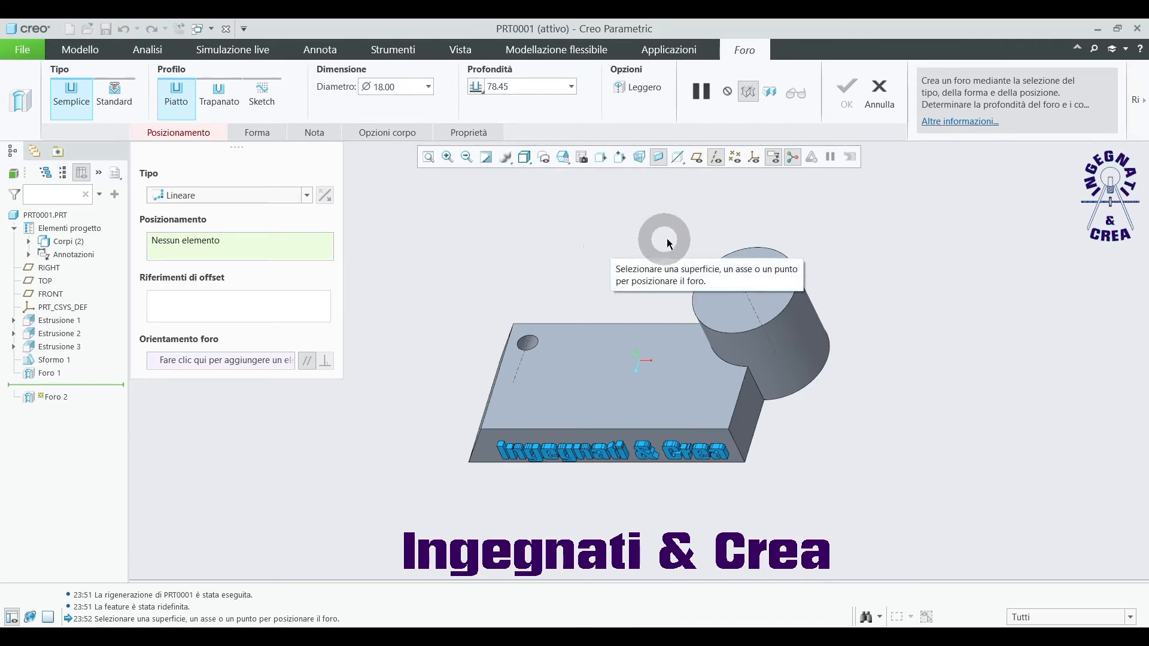
mouse_move(814, 221)
middle_mouse_down()
mouse_move(836, 224)
mouse_move(849, 199)
mouse_move(839, 213)
middle_mouse_up()
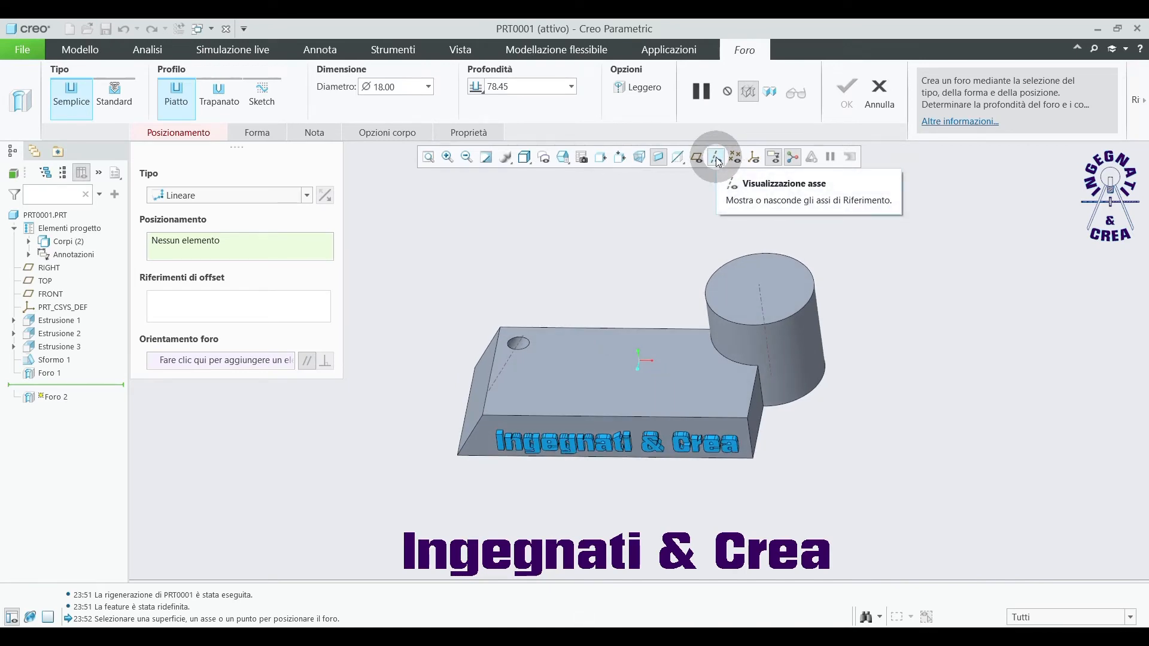
mouse_move(844, 260)
middle_mouse_down()
mouse_move(855, 251)
mouse_move(827, 249)
middle_mouse_up()
left_click(746, 331)
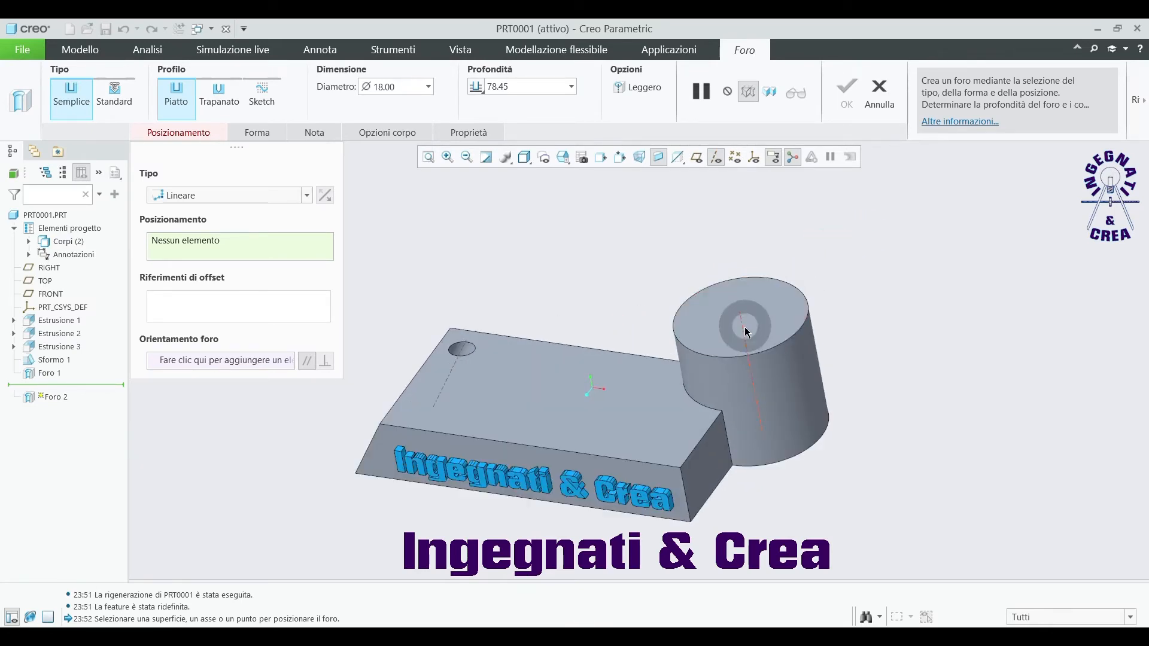
left_click(743, 330)
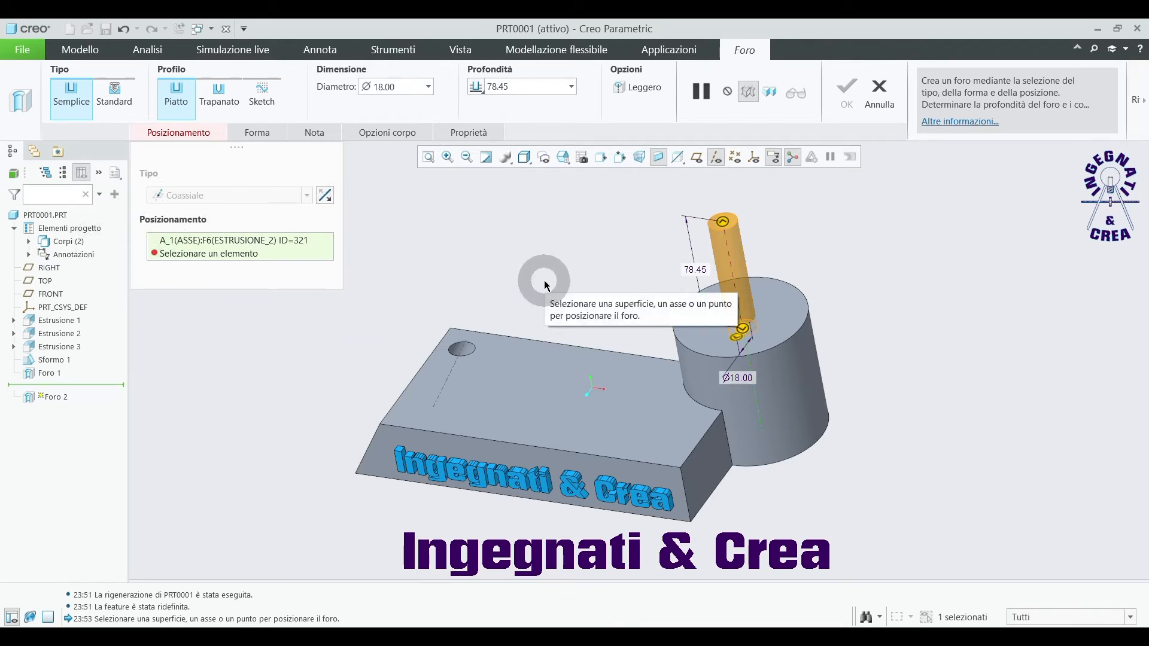
key("ctrl")
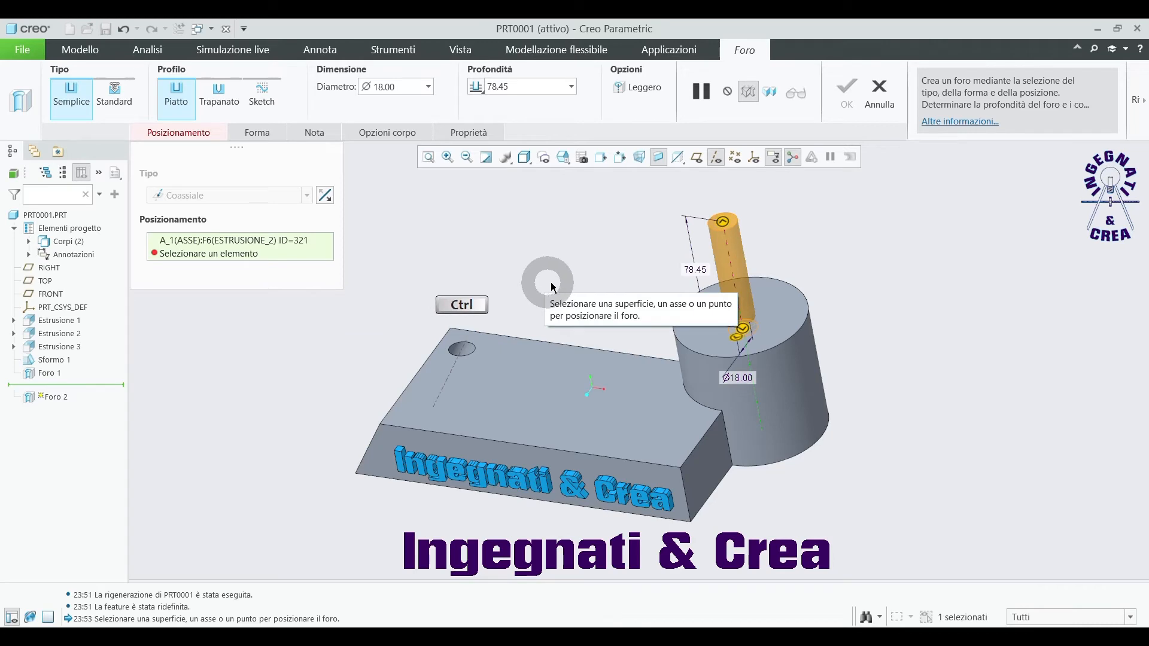
left_click(783, 308, "ctrl")
mouse_move(862, 251)
middle_mouse_down()
mouse_move(863, 277)
mouse_move(862, 264)
middle_mouse_up()
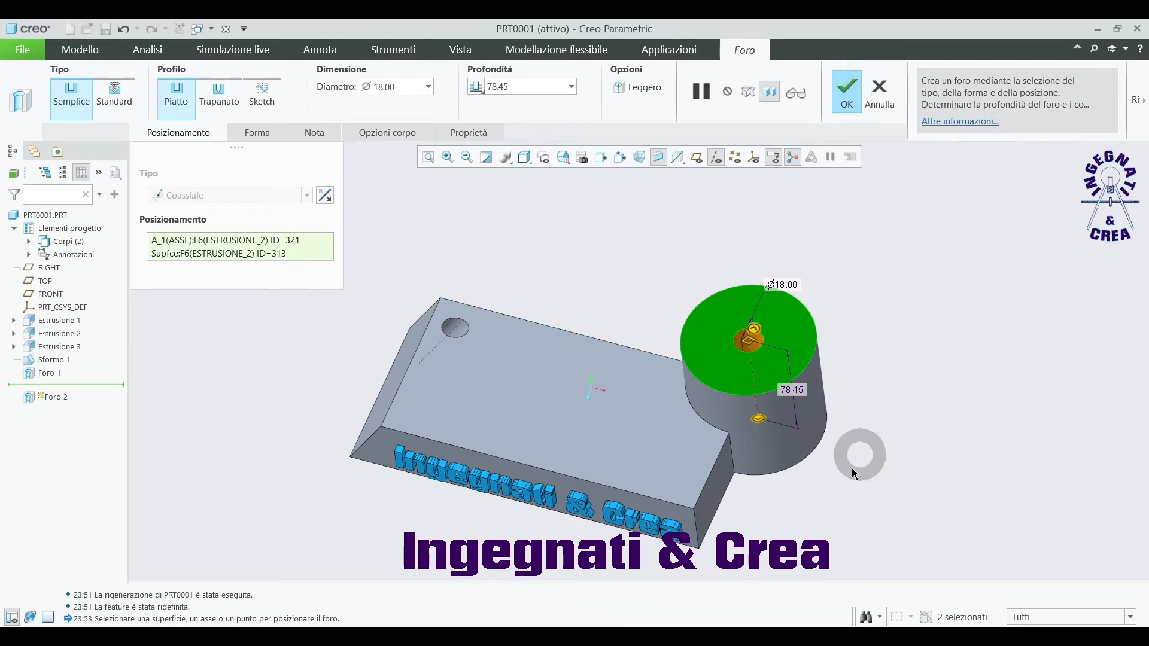
- Set the cylinder hole's depth to through all (Attraverso tutto) and complete the feature
scroll(796, 473, "up", 2)
left_click_drag(751, 407, 751, 426)
left_click(475, 87)
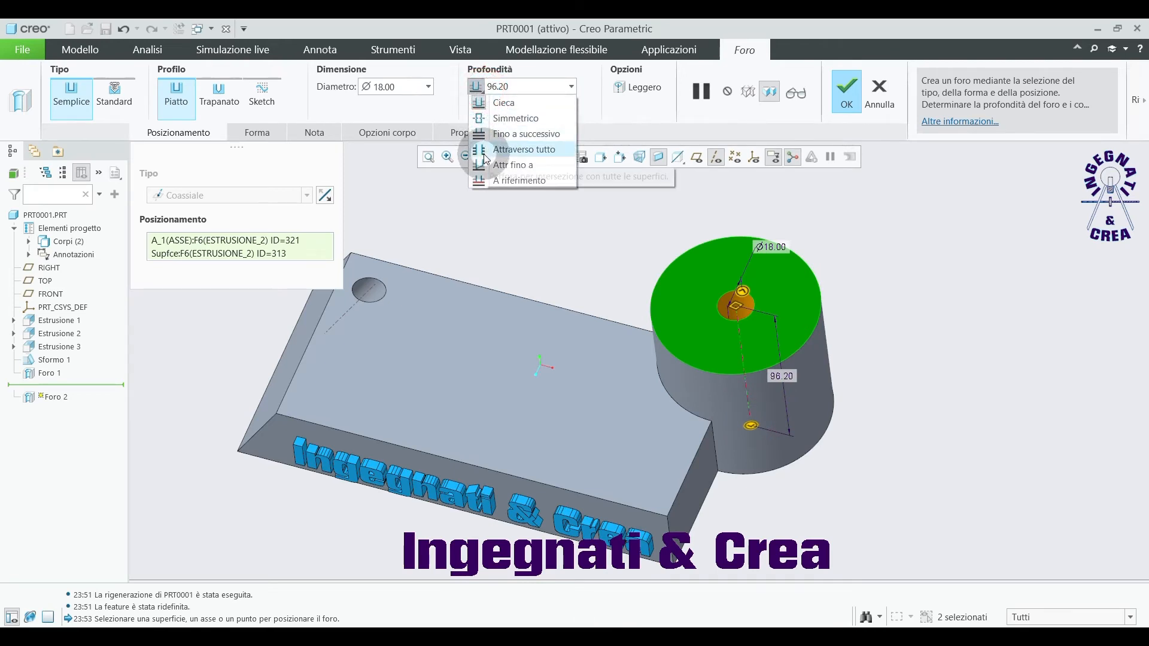
left_click(485, 151)
middle_click_drag(779, 267, 761, 232)
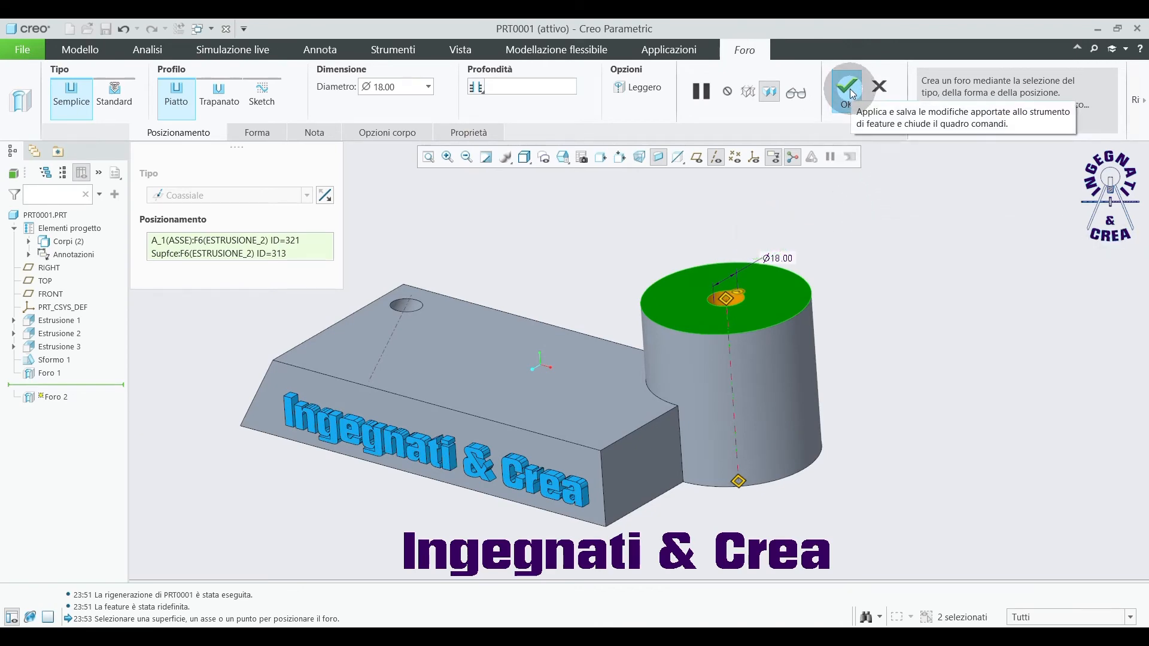
left_click(852, 94)
middle_click_drag(575, 246, 760, 446)
left_click(258, 407)
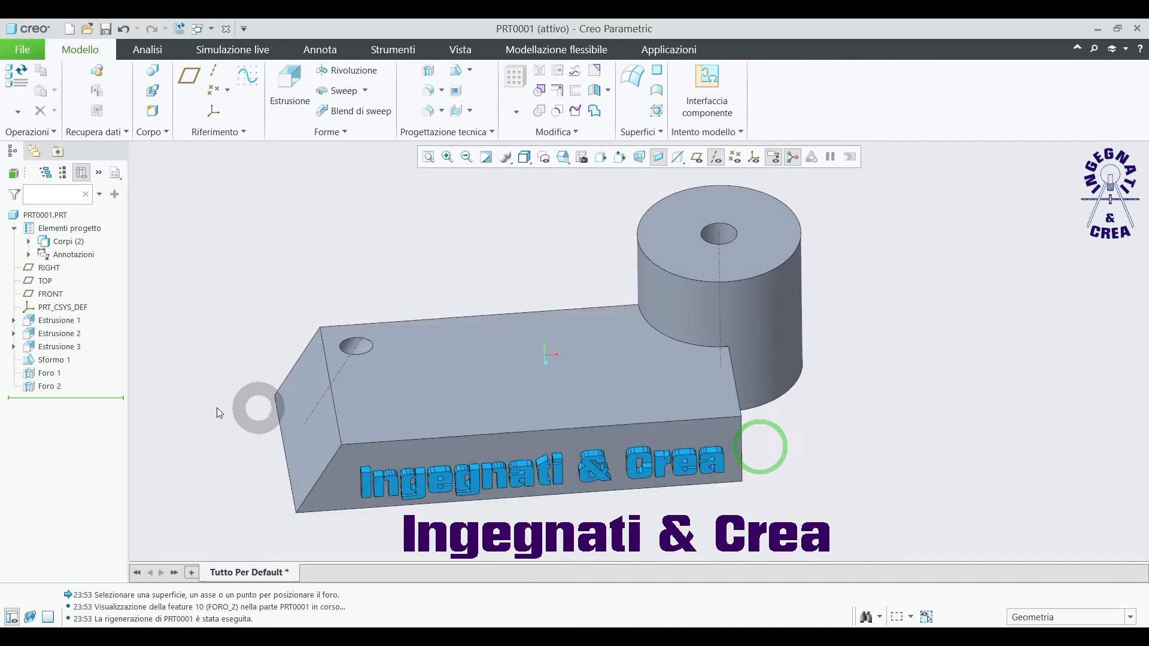
- Start another simple hole placed coaxially on the same cylinder axis and top face
left_click(427, 71)
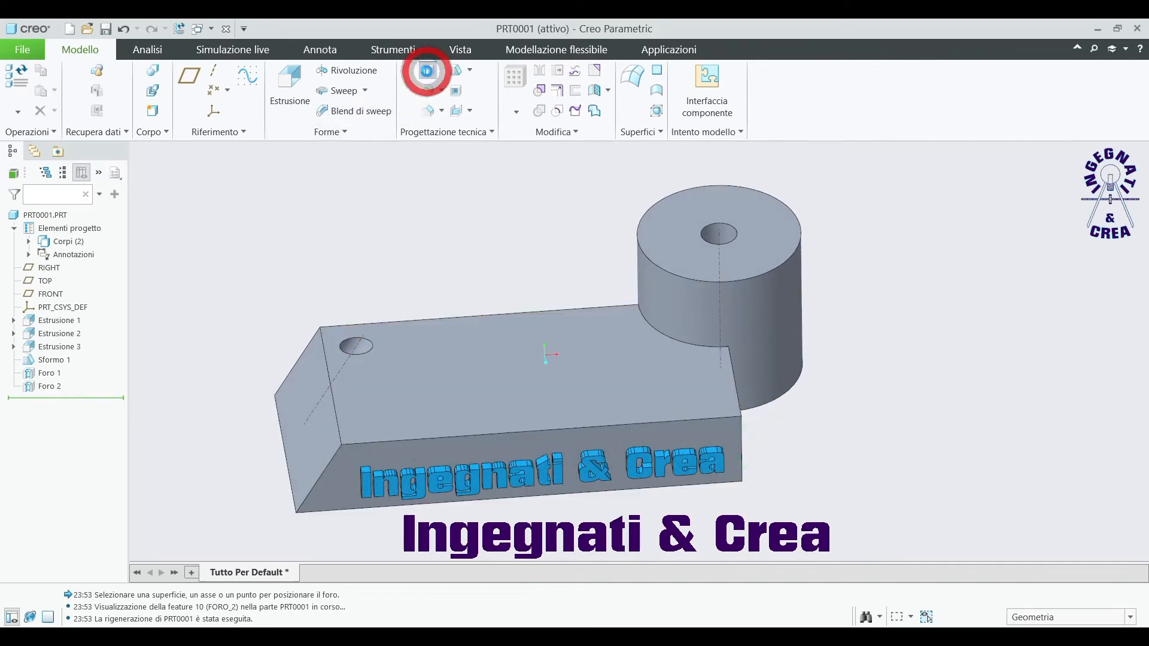
scroll(753, 188, "down", 1)
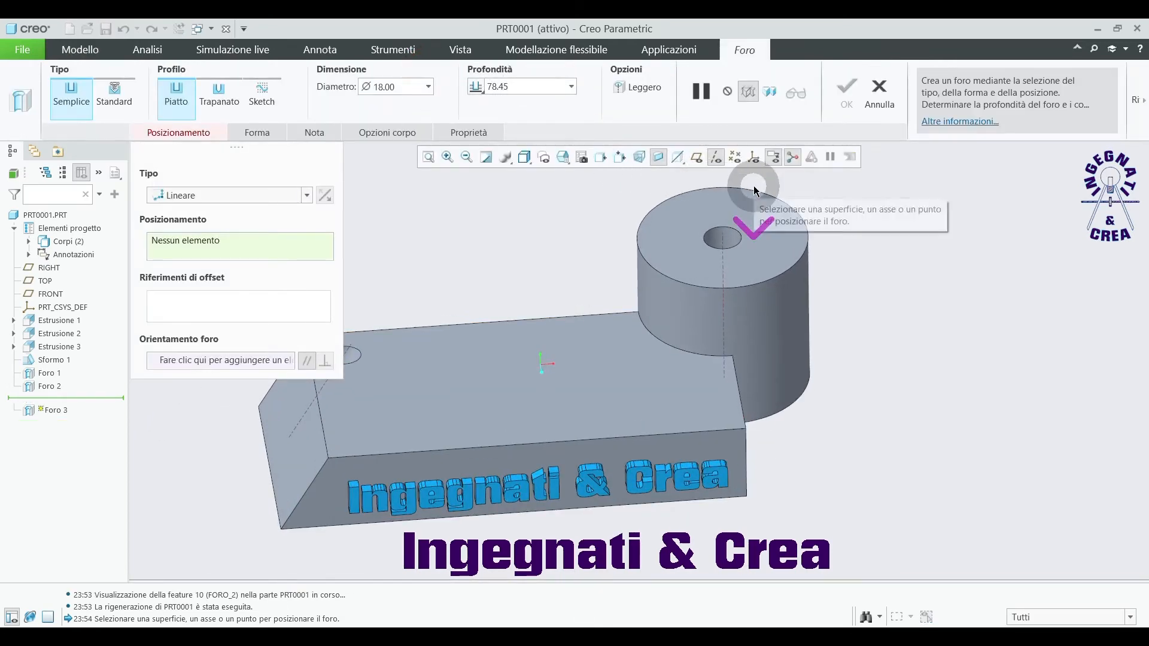
scroll(754, 189, "down", 1)
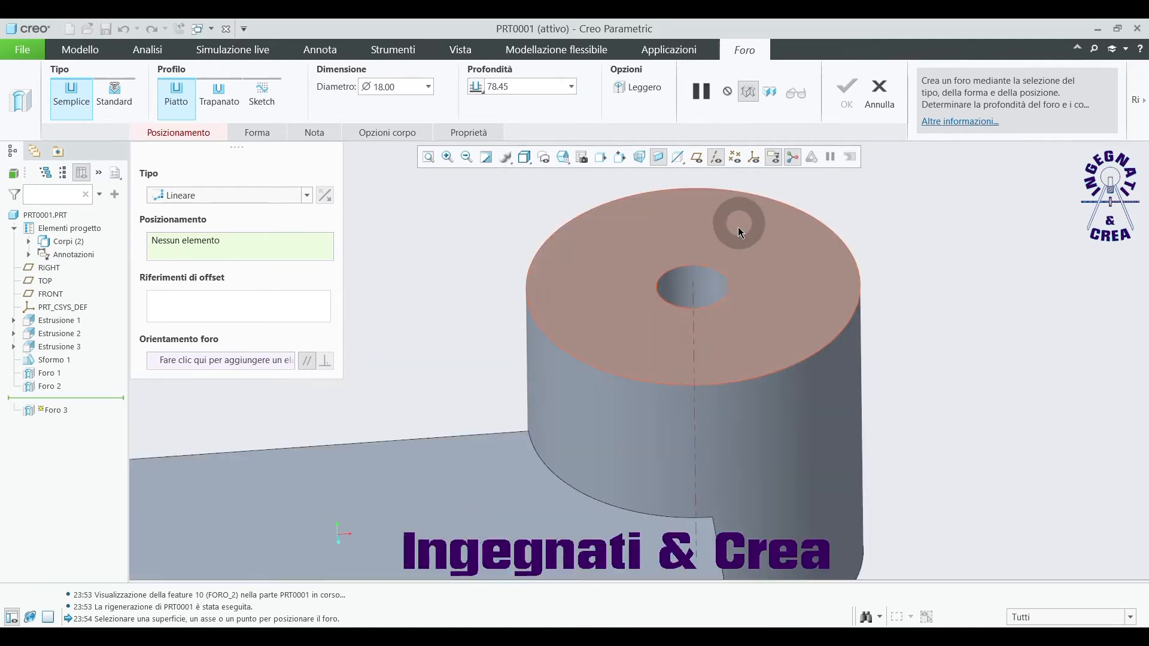
left_click(693, 298)
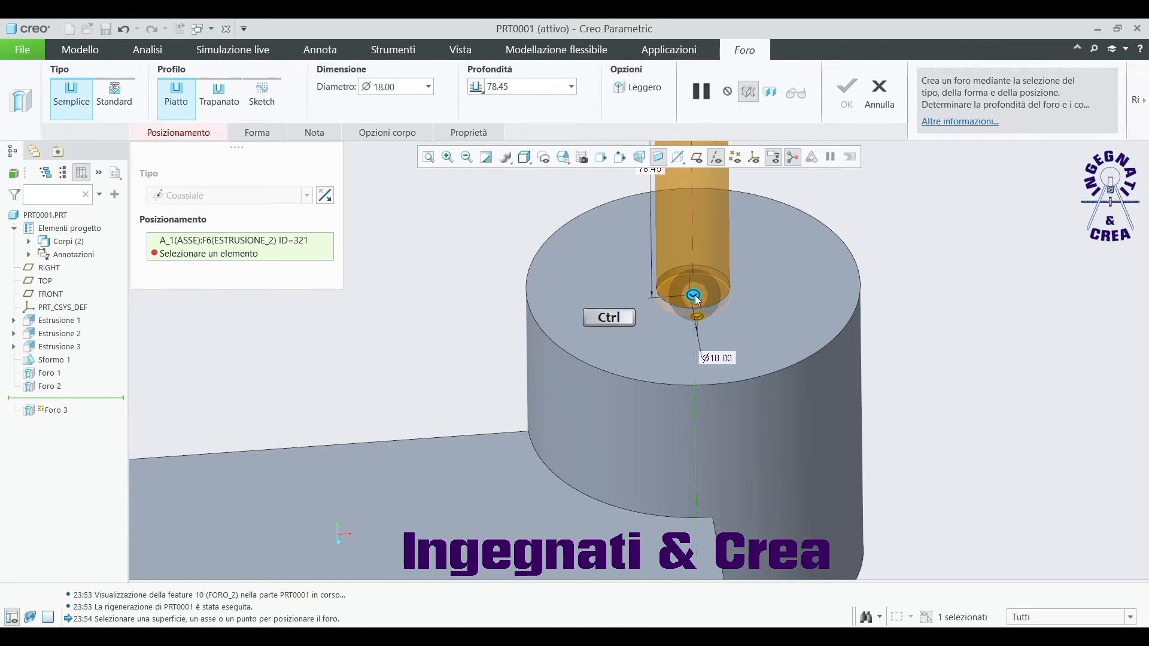
left_click(806, 290, "ctrl")
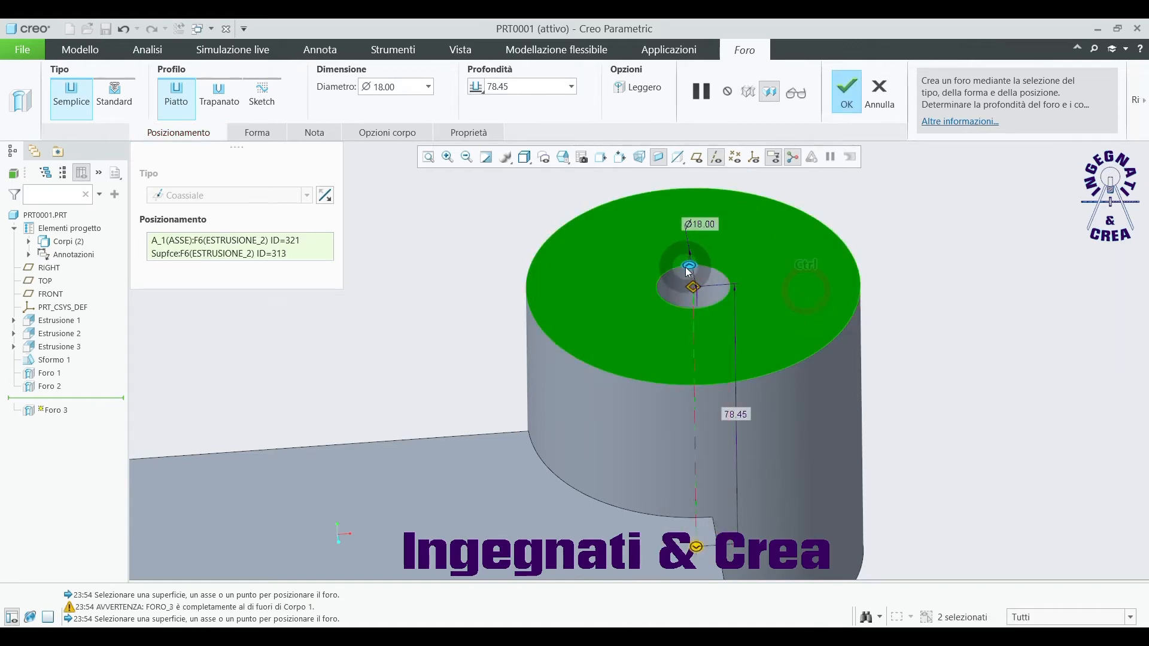
- Try a diameter of about 37.30 and a depth of about 37.00 on the unfinished coaxial hole, and discard the feature
left_click_drag(689, 266, 680, 246)
scroll(680, 247, "up", 4)
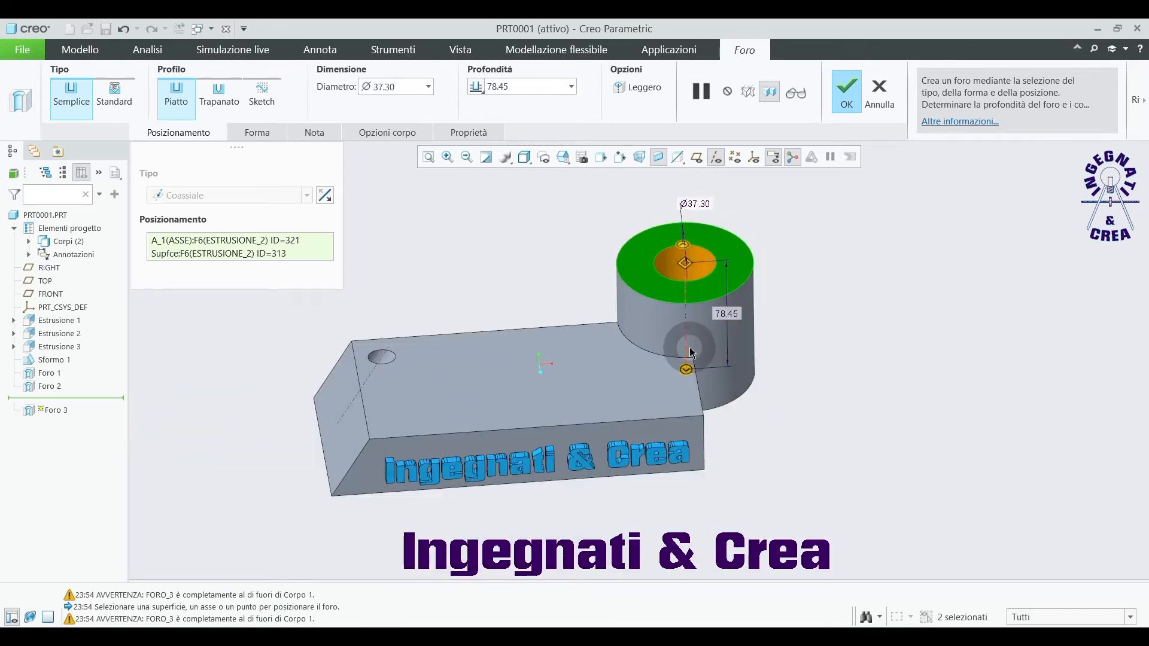
left_click_drag(687, 370, 686, 313)
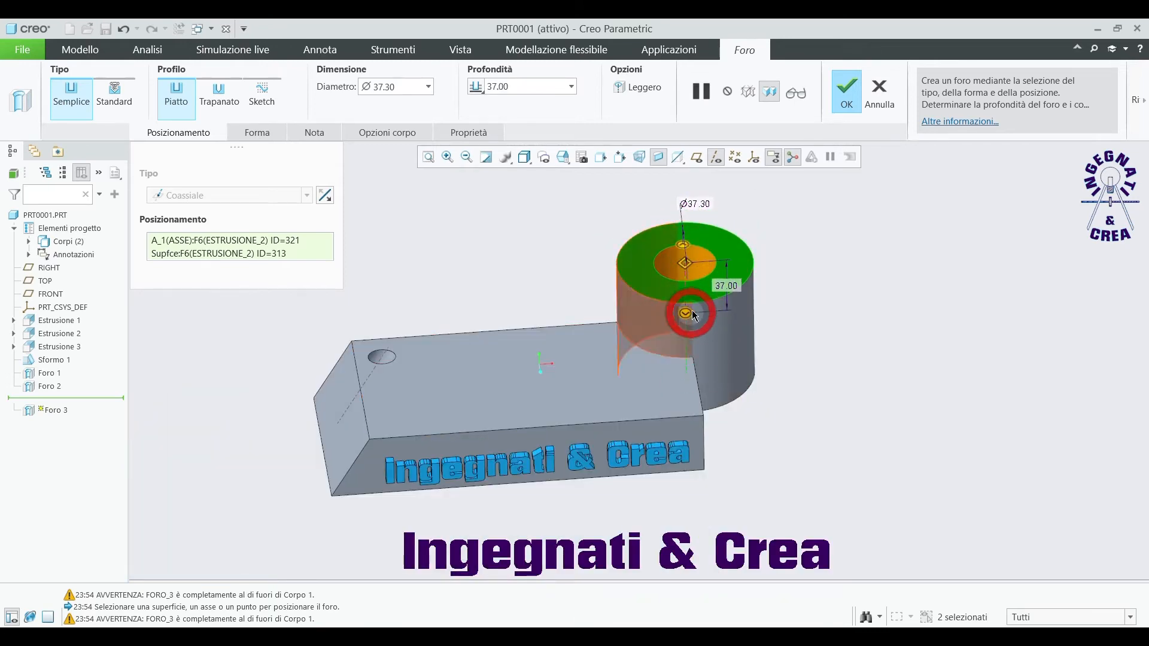
left_click(875, 95)
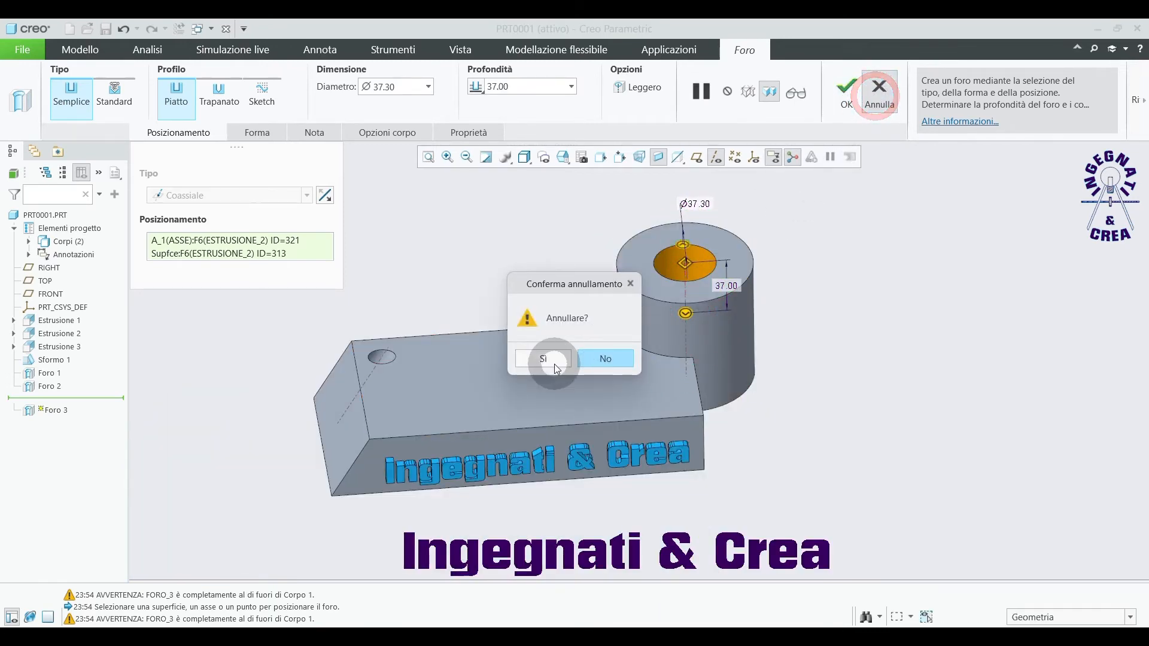
left_click(555, 364)
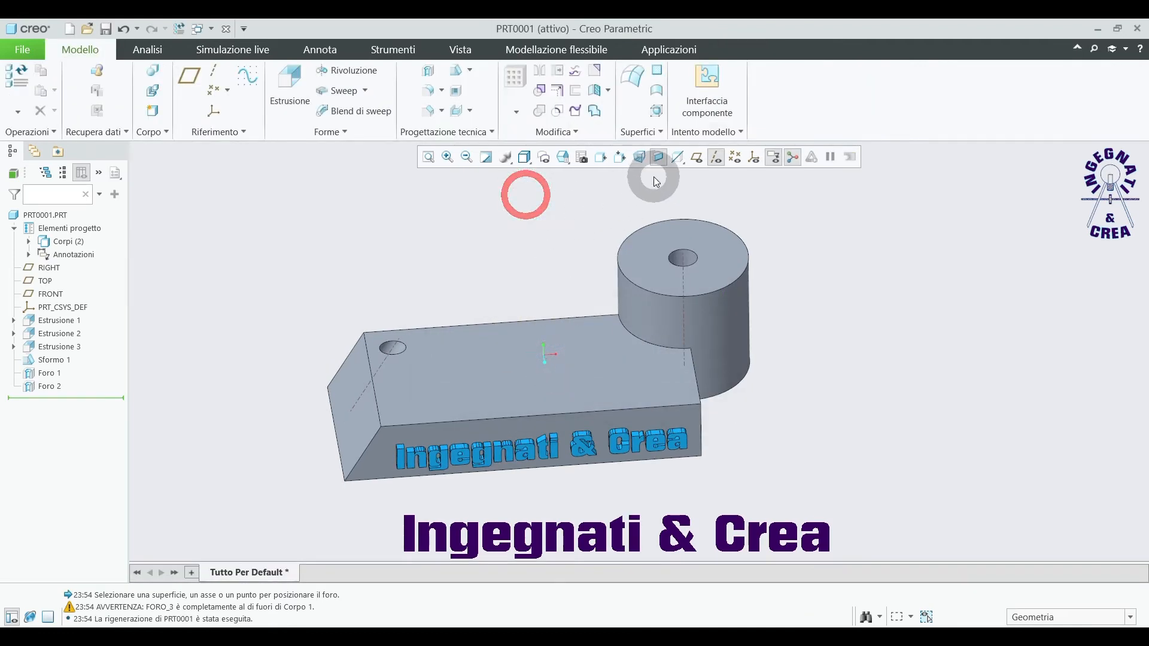
- Delete the cylinder's existing coaxial through hole (Foro 2)
scroll(654, 175, "down", 2)
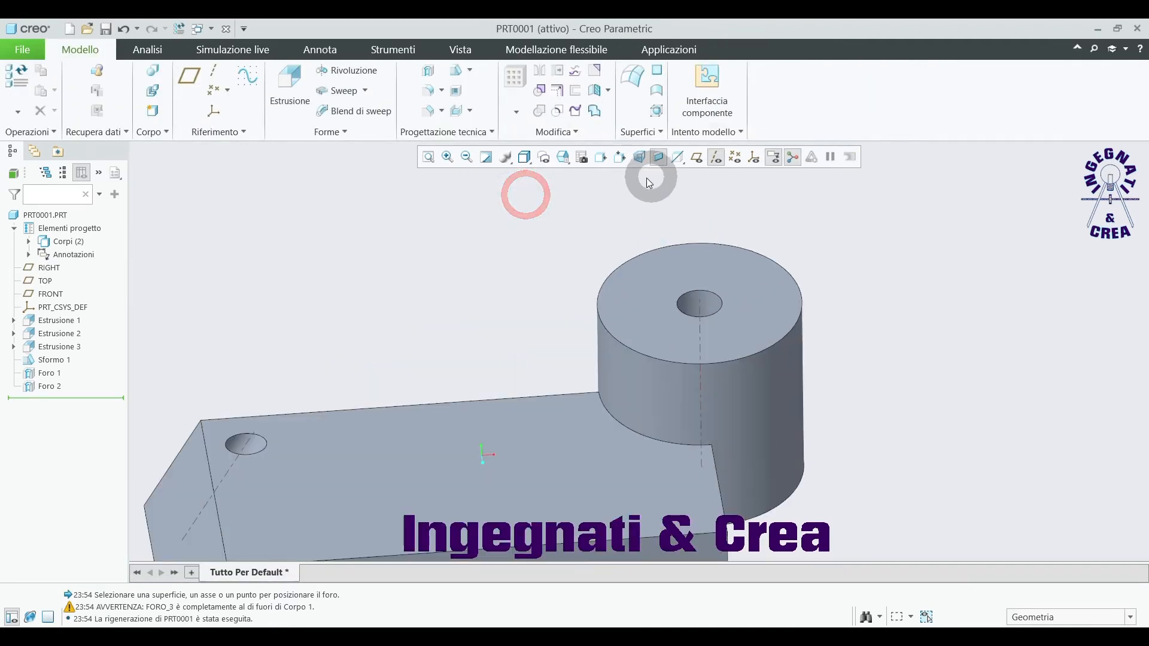
left_click(428, 73)
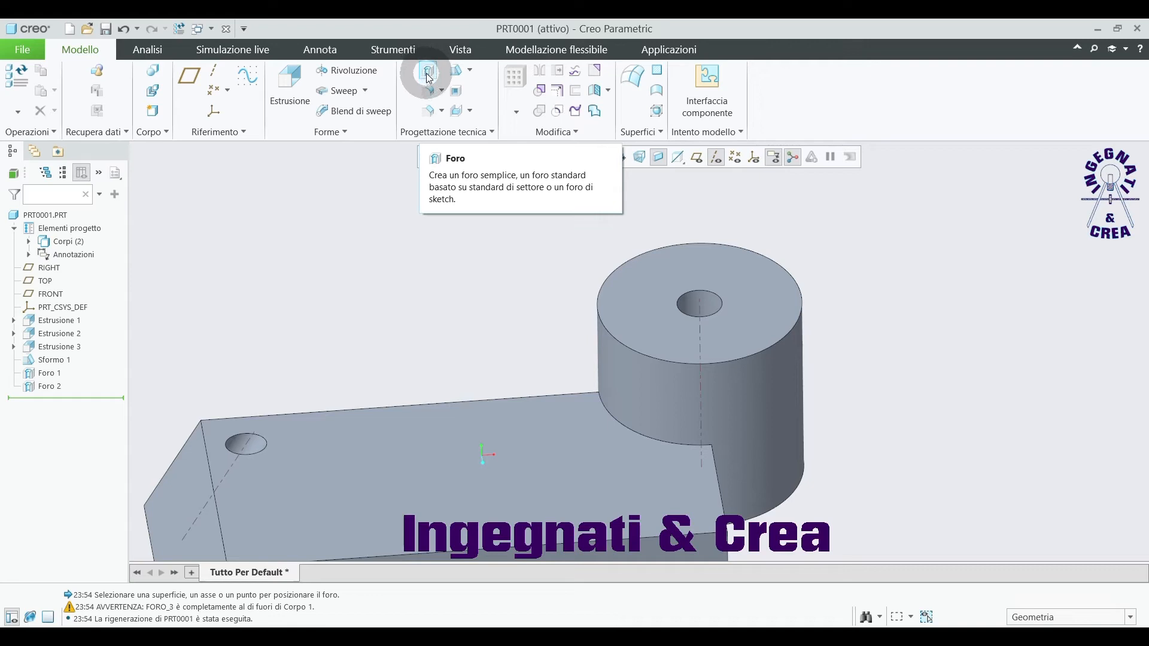
right_click(50, 388)
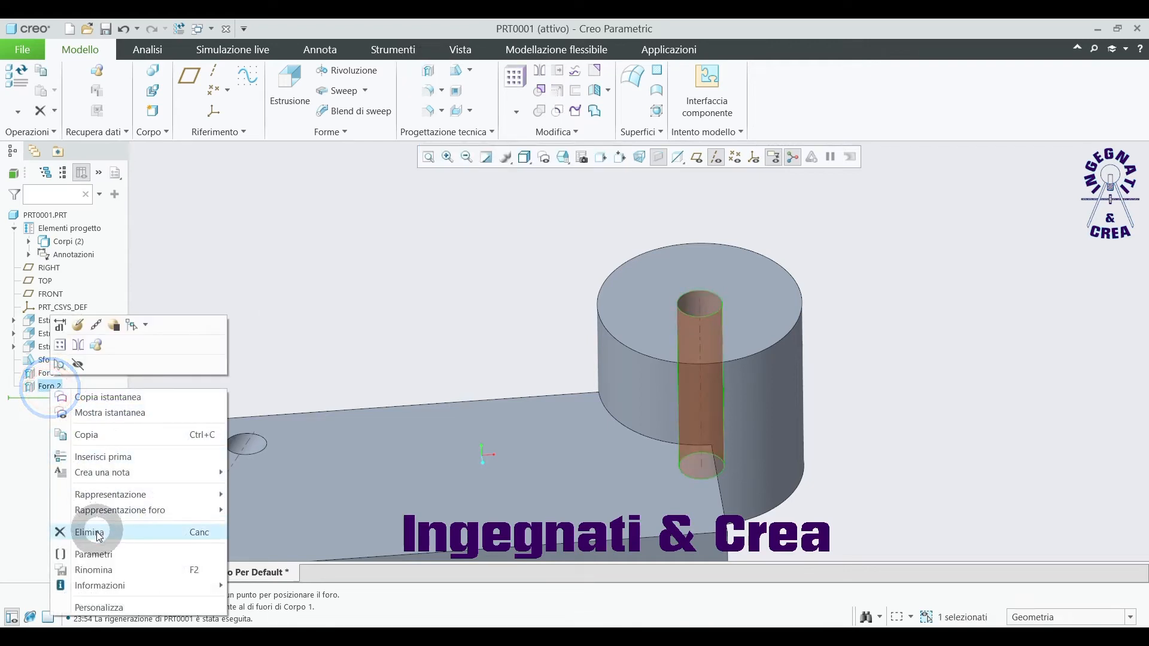
left_click(96, 532)
left_click(638, 371)
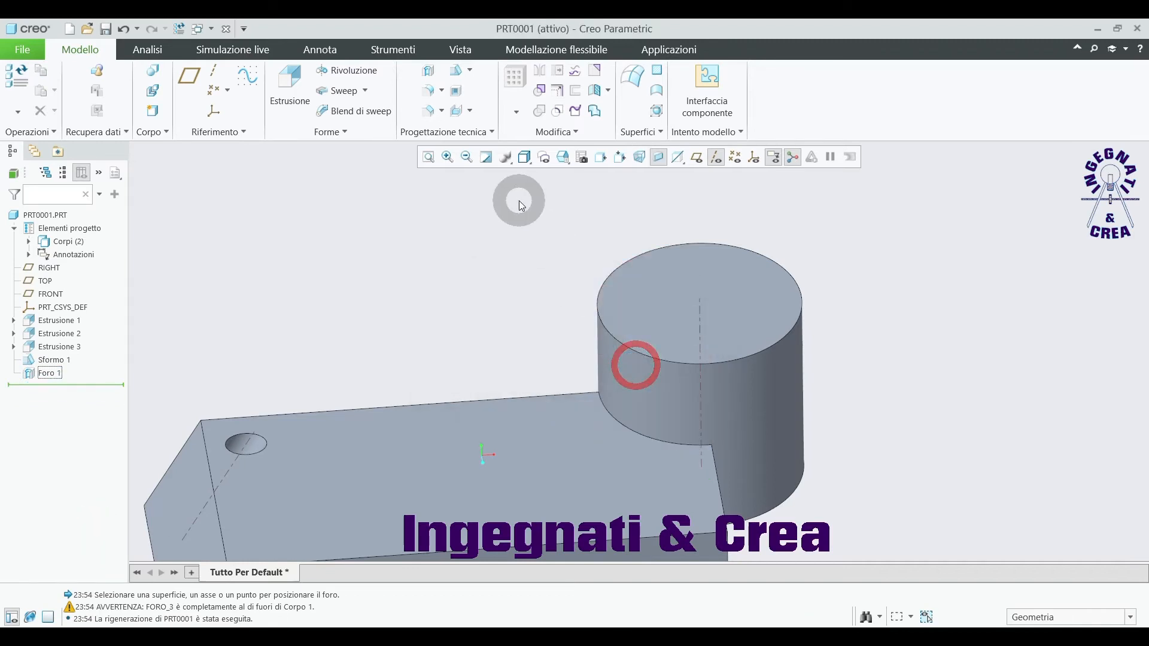
- Create a simple coaxial hole on the cylinder, using its top face and its axis as placement references
left_click(431, 76)
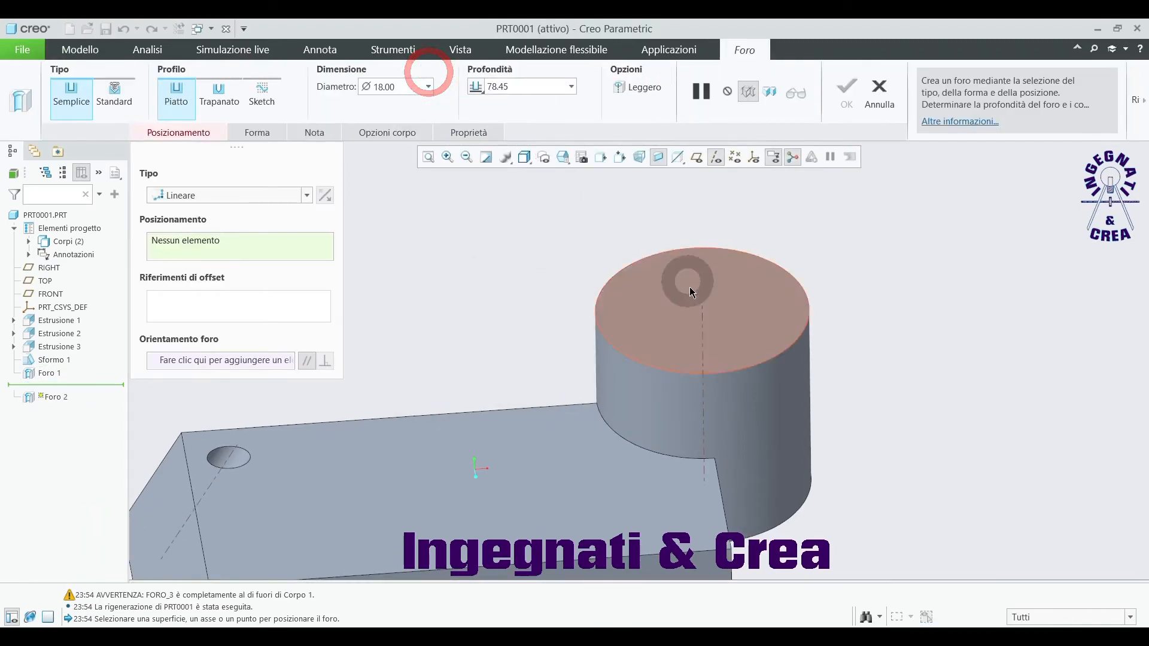
left_click(704, 320)
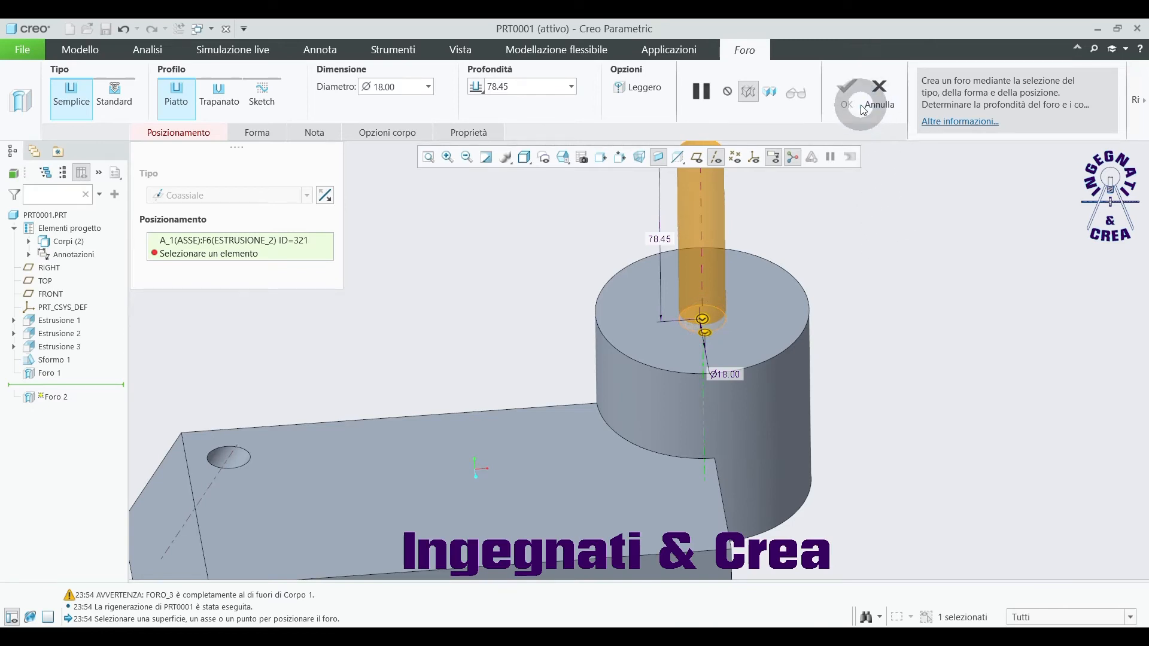
left_click(774, 293)
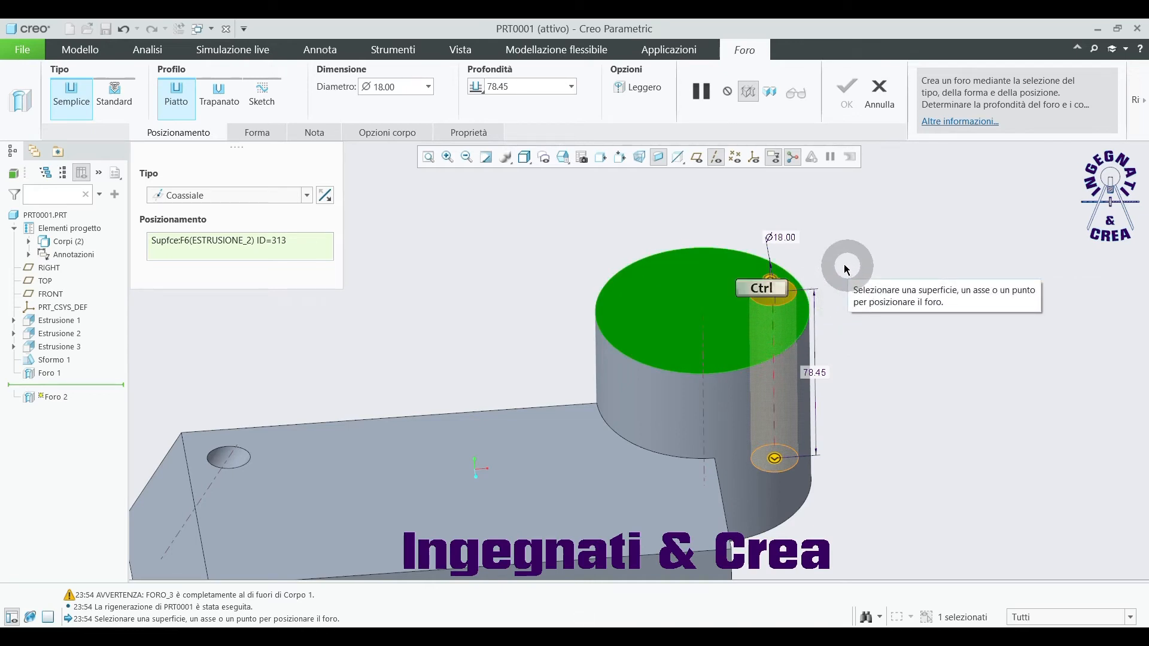
left_click(705, 329, "ctrl")
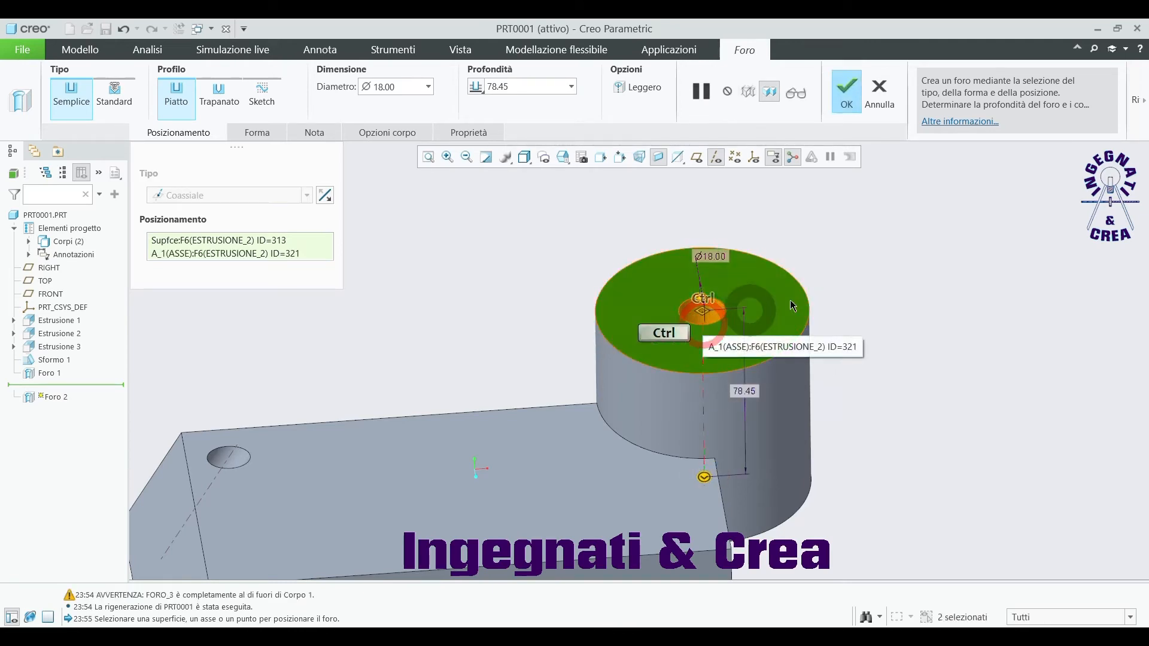
left_click(846, 90)
left_click(854, 224)
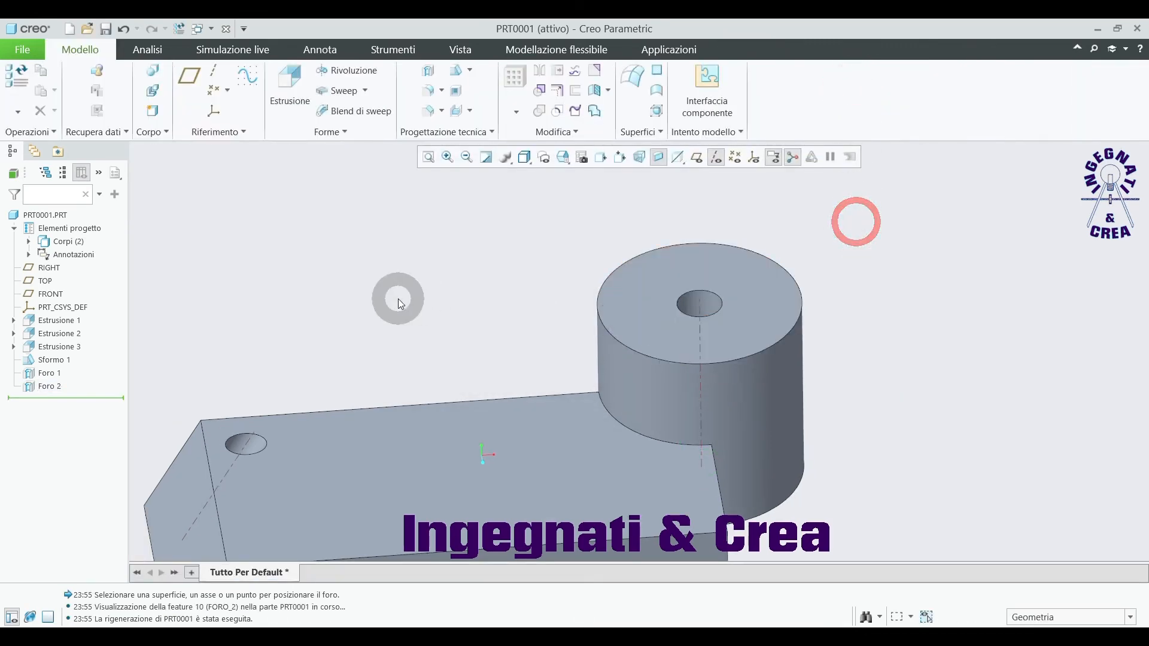
- Start a radial hole on the cylinder's side surface, with the top face as axial reference at about 27.49
middle_click_drag(397, 298, 383, 290)
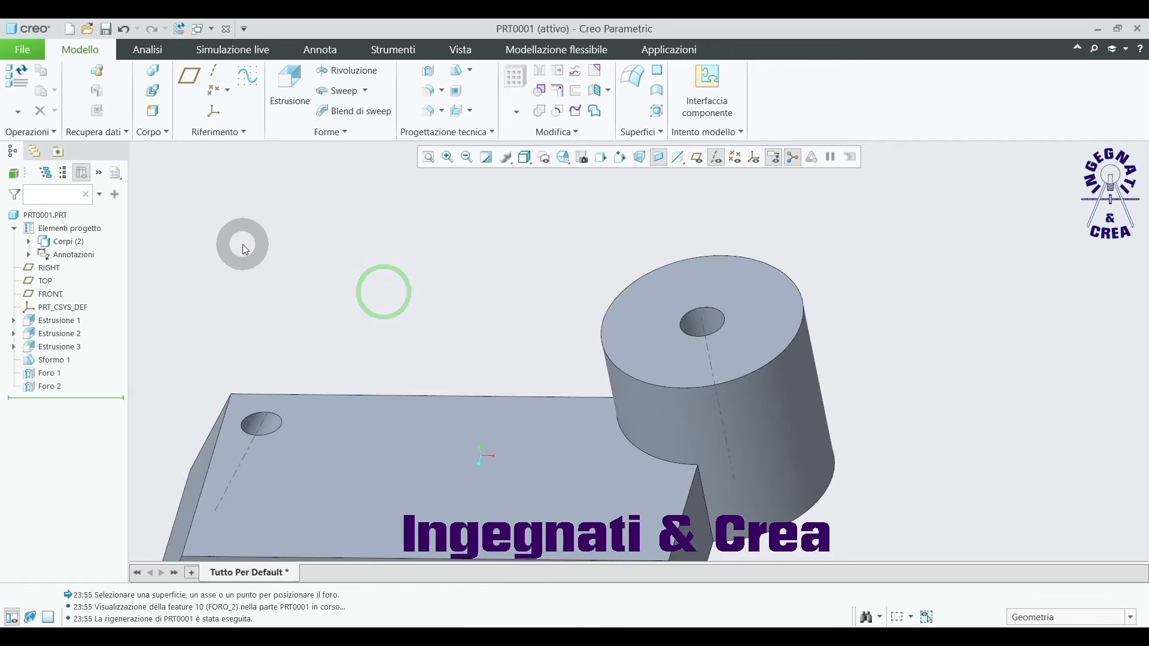
left_click(428, 74)
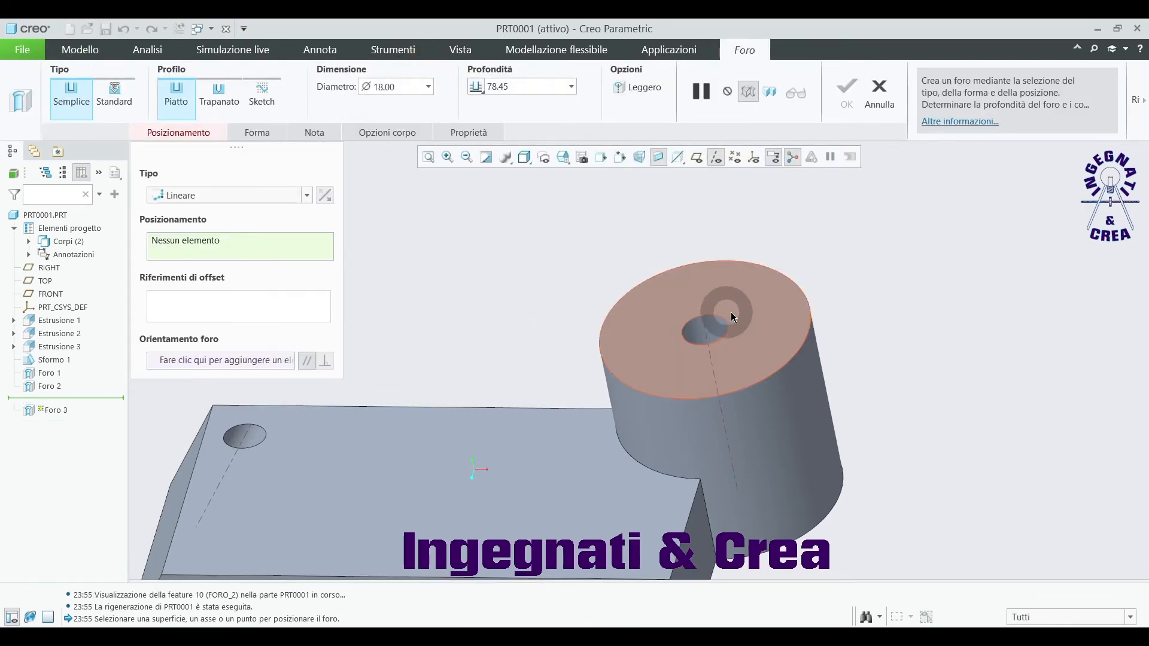
left_click(805, 411)
mouse_move(869, 381)
middle_mouse_down()
mouse_move(803, 352)
mouse_move(871, 362)
middle_mouse_up()
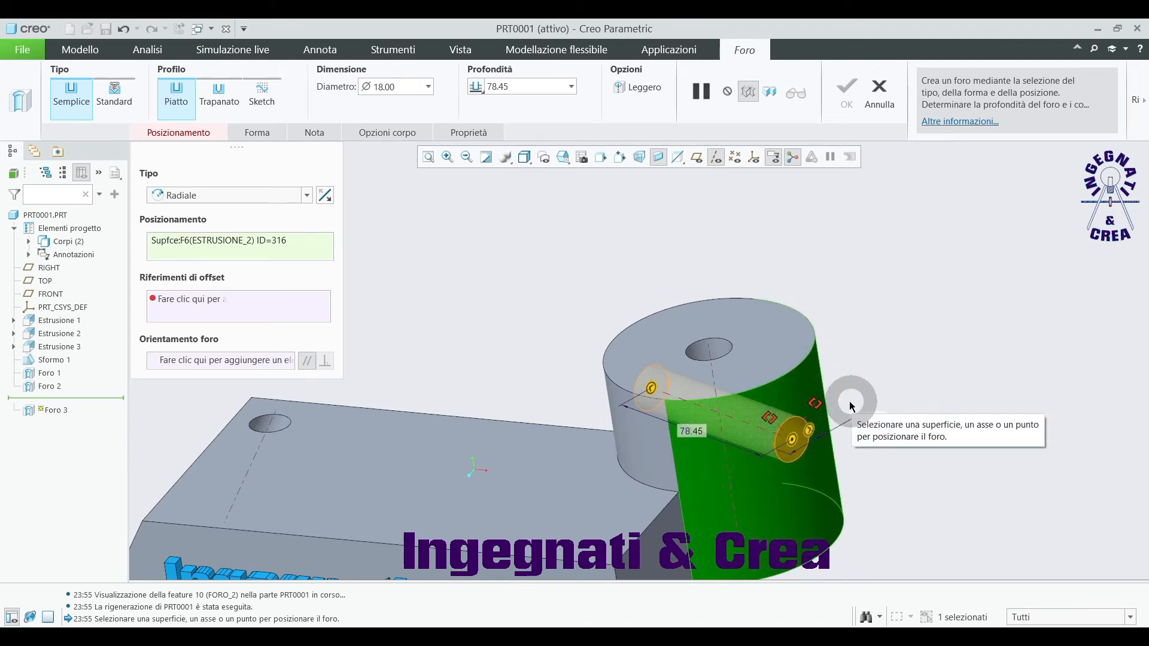
left_click_drag(820, 405, 775, 342)
middle_click_drag(880, 383, 893, 376)
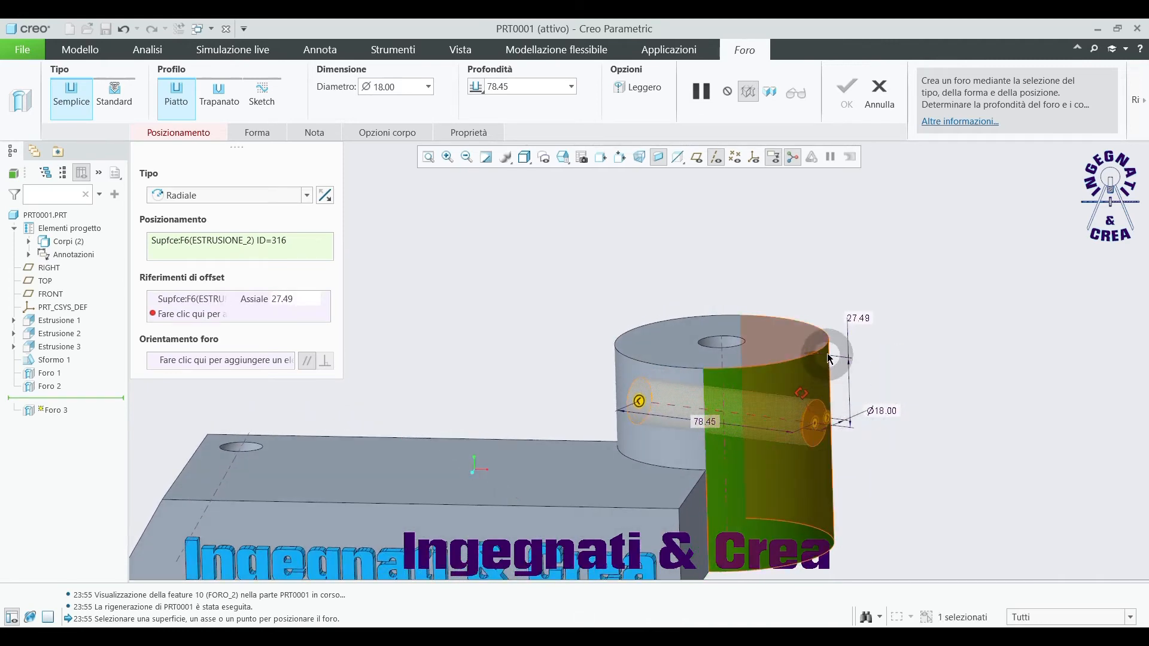
- Assign the block's side face next to the cylinder as the radial hole's angular reference, at about 68.6°
scroll(887, 359, "down", 3)
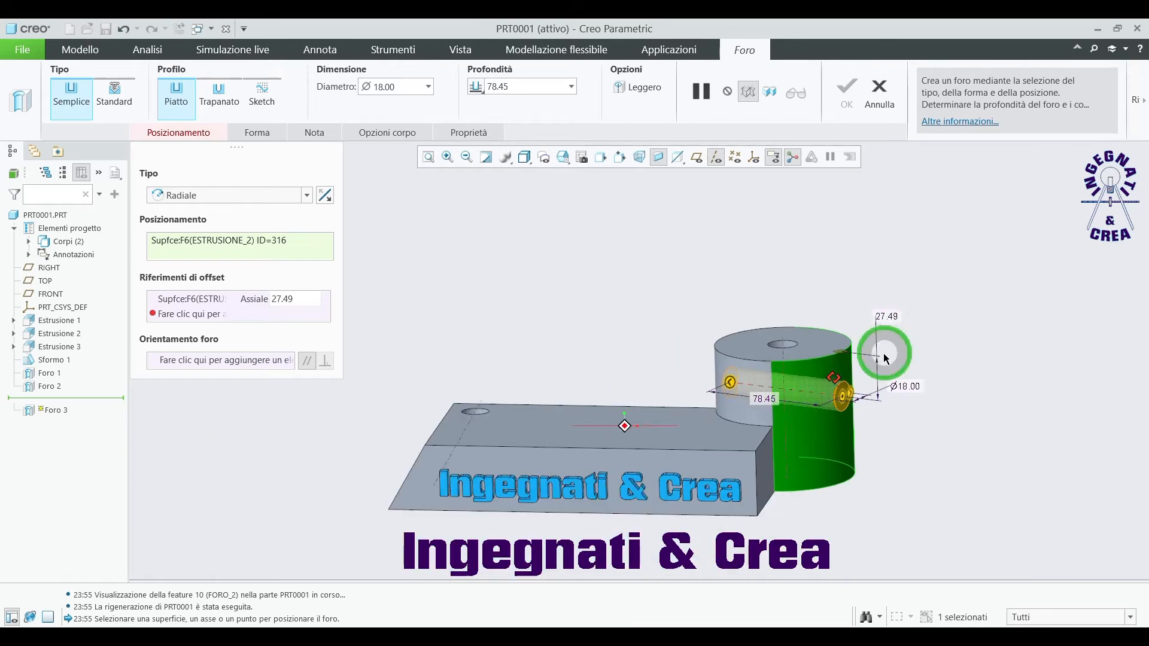
scroll(887, 359, "up", 5)
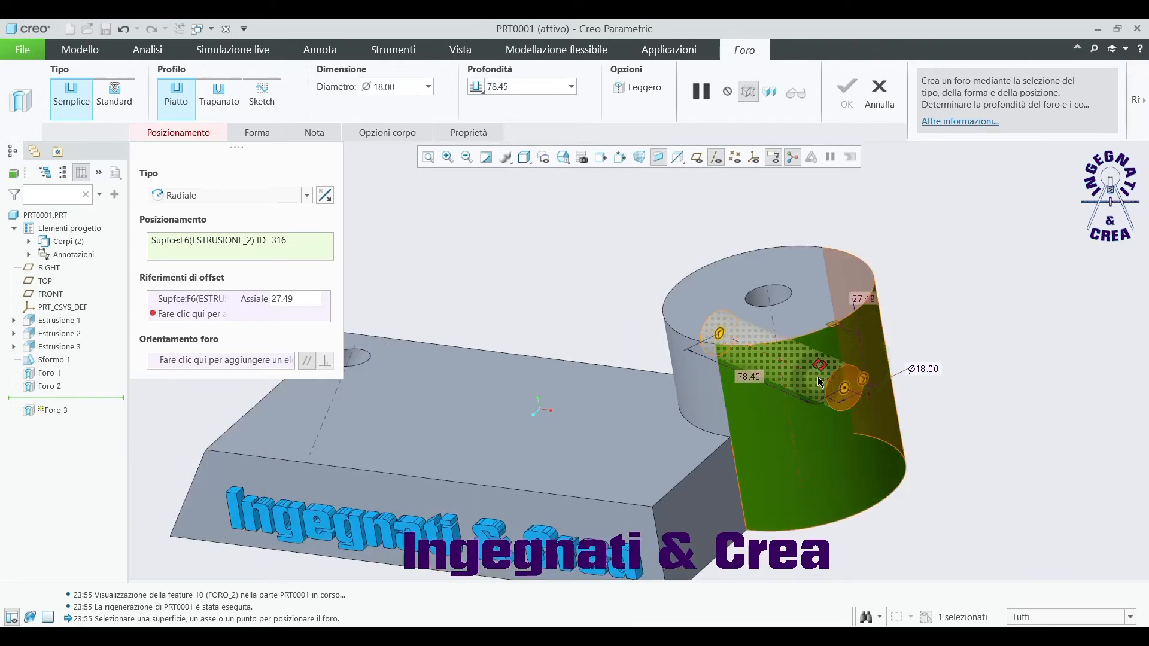
left_click_drag(825, 375, 775, 437)
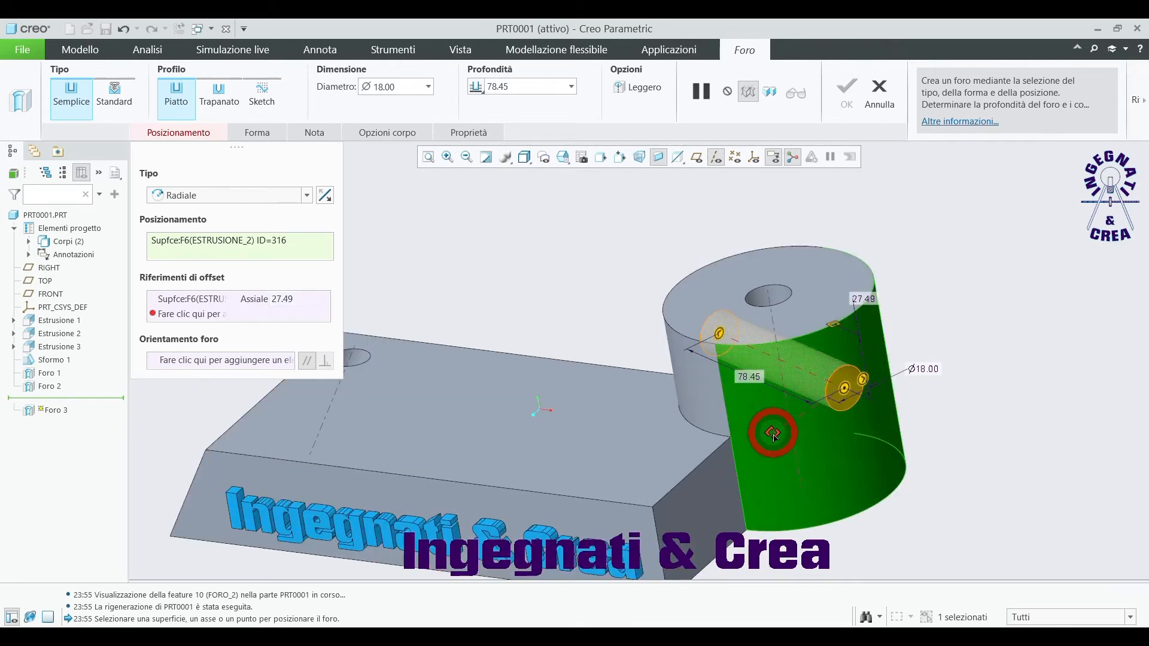
left_click(727, 482)
scroll(950, 335, "up", 2)
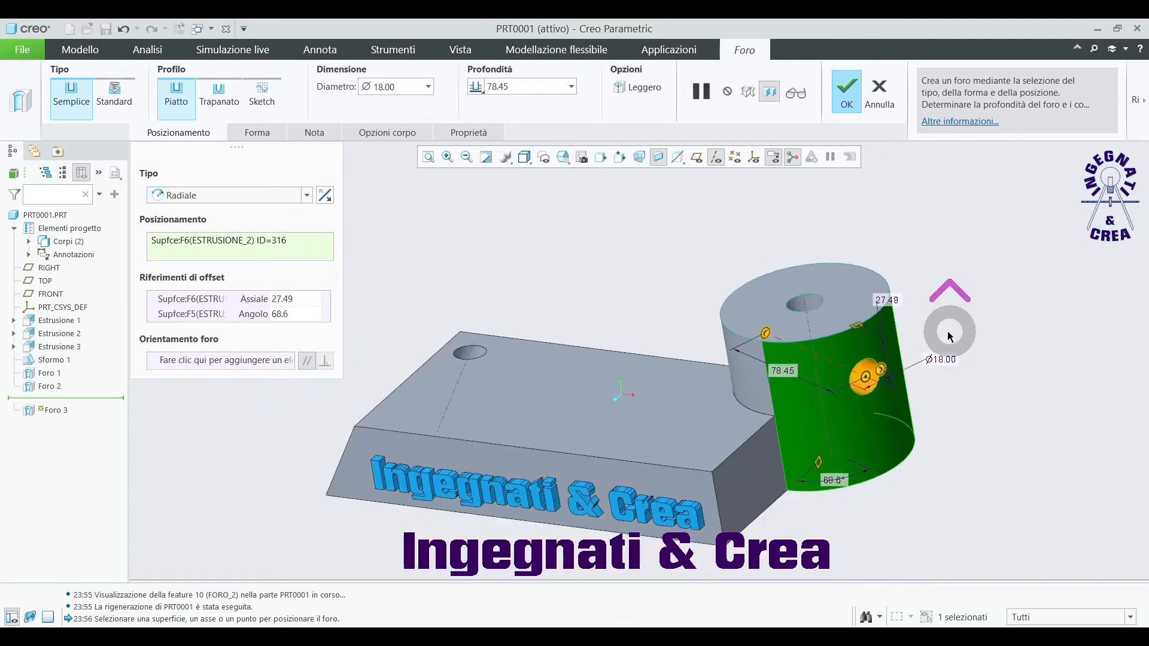
- Reposition the radial hole to an axial offset of about 36.88 and an angle of about 62.2°, and complete it
scroll(949, 497, "down", 3)
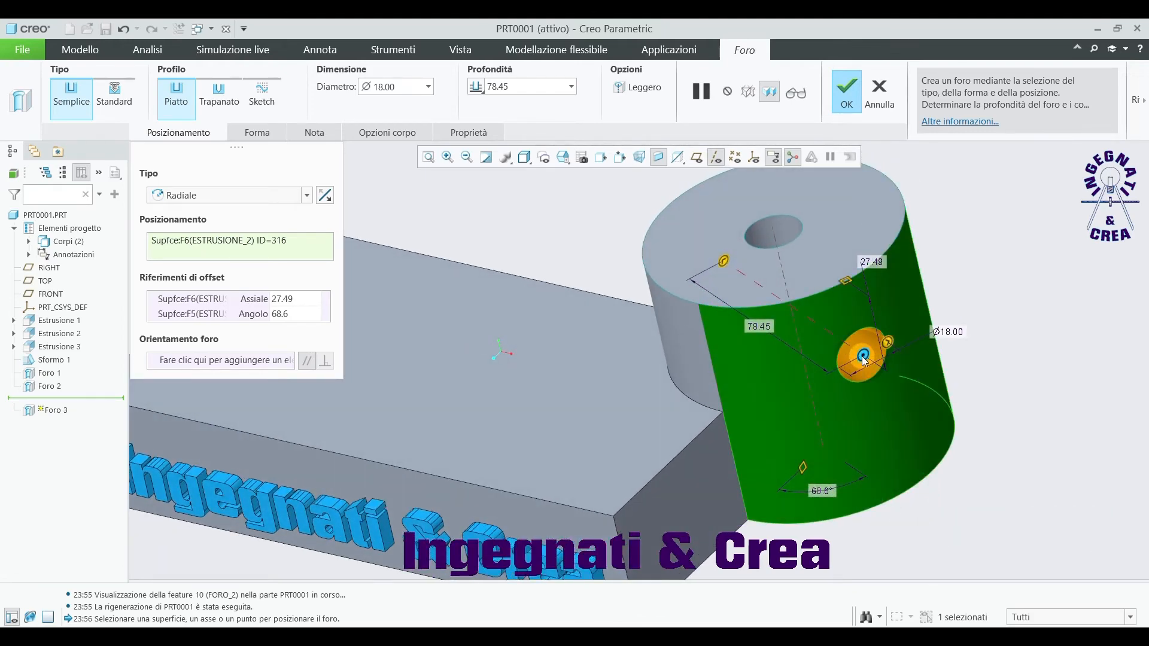
mouse_move(863, 356)
left_mouse_down()
mouse_move(808, 392)
mouse_move(870, 366)
mouse_move(855, 350)
mouse_move(832, 353)
mouse_move(829, 366)
mouse_move(851, 367)
left_mouse_up()
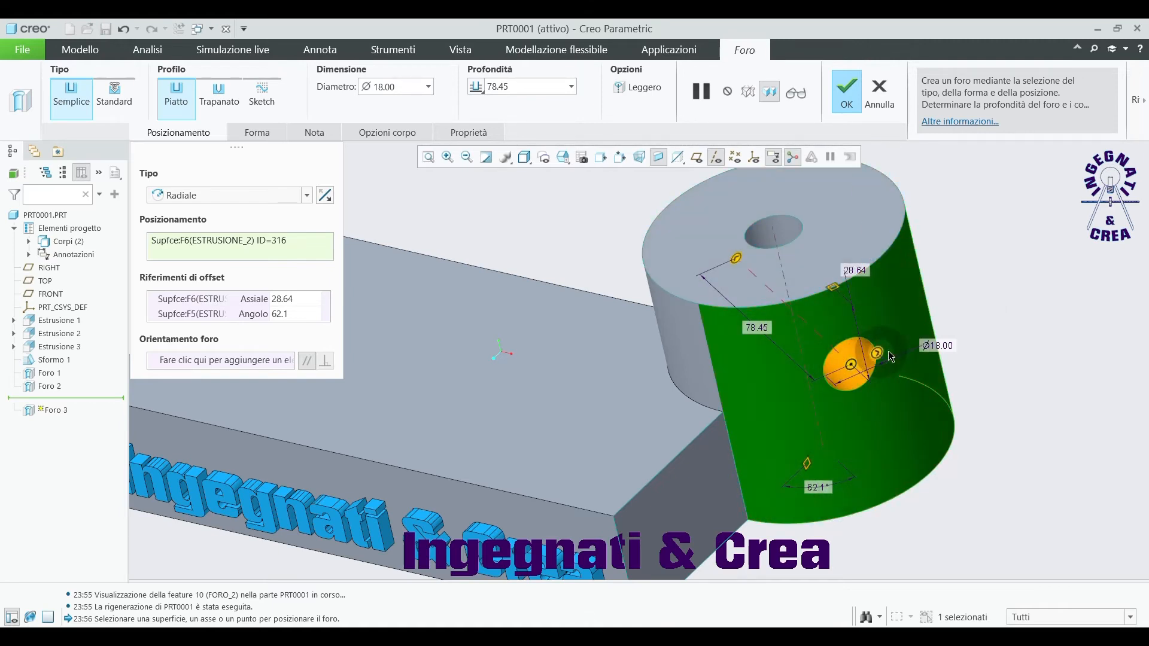
left_click(857, 89)
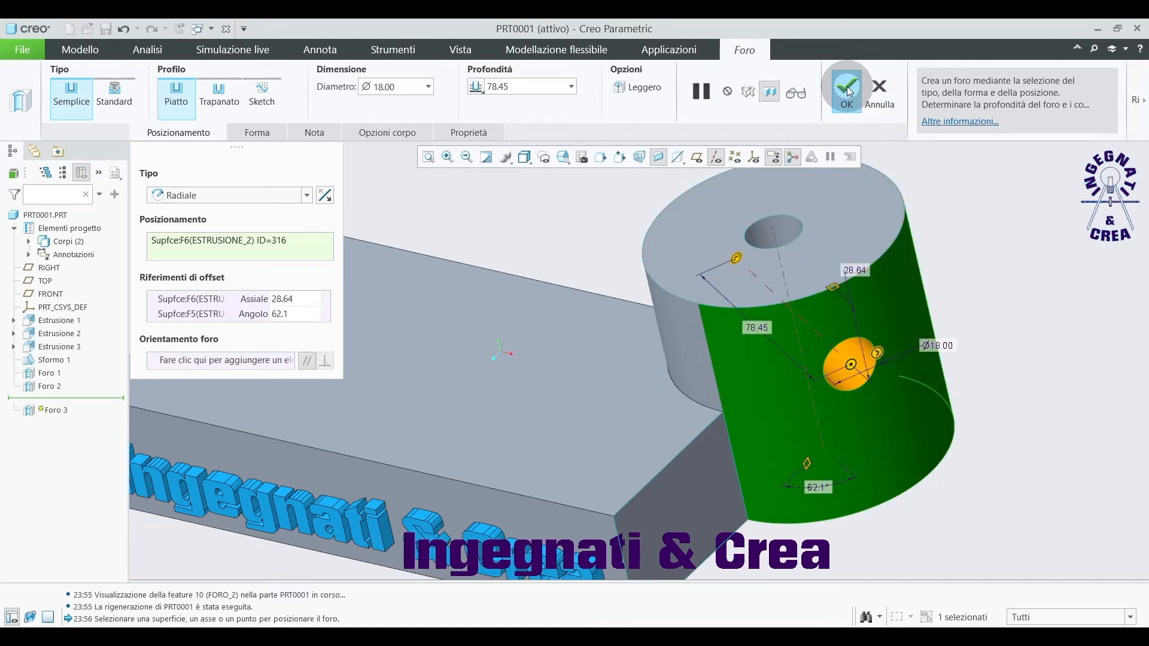
left_click_drag(851, 365, 859, 392)
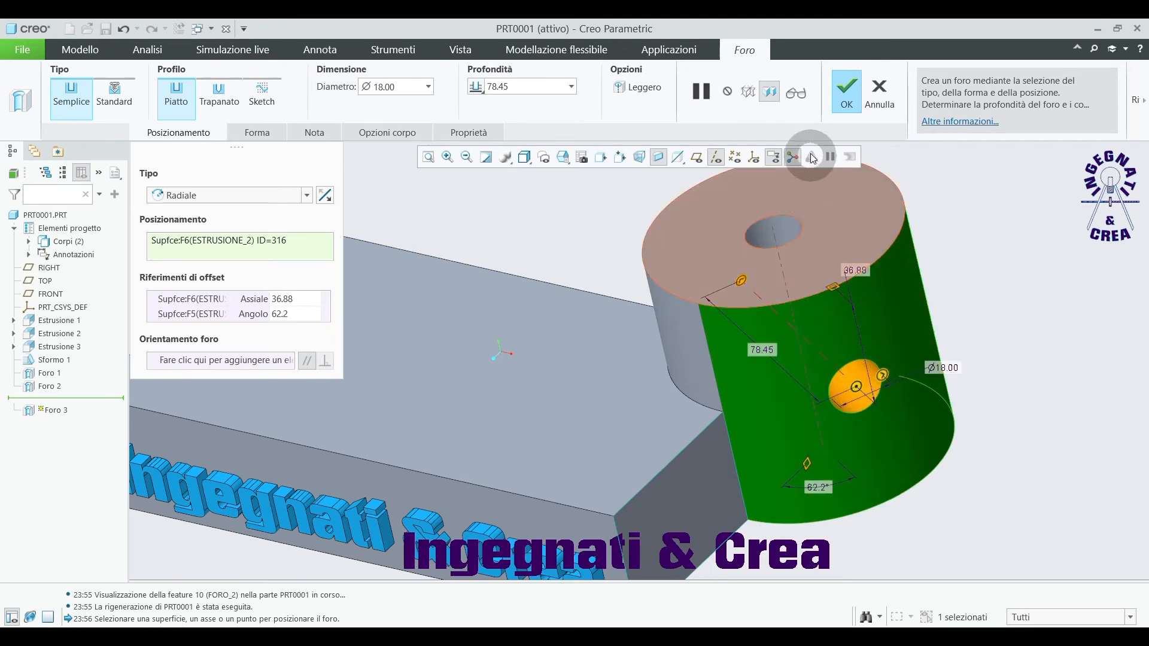
left_click(856, 101)
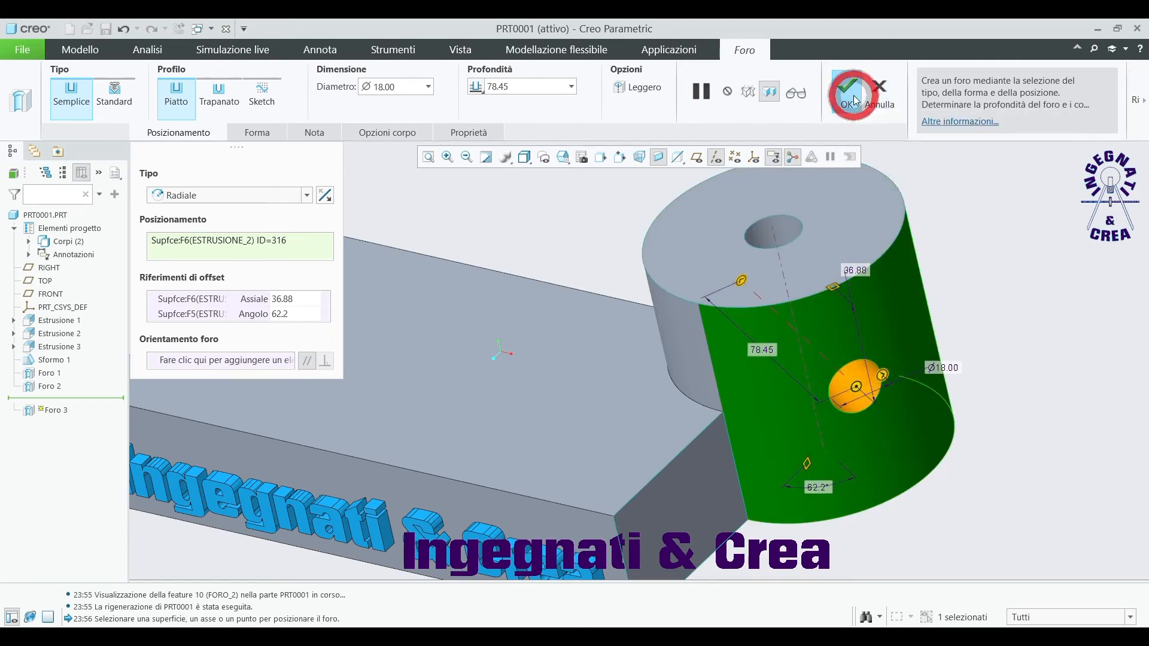
left_click(950, 239)
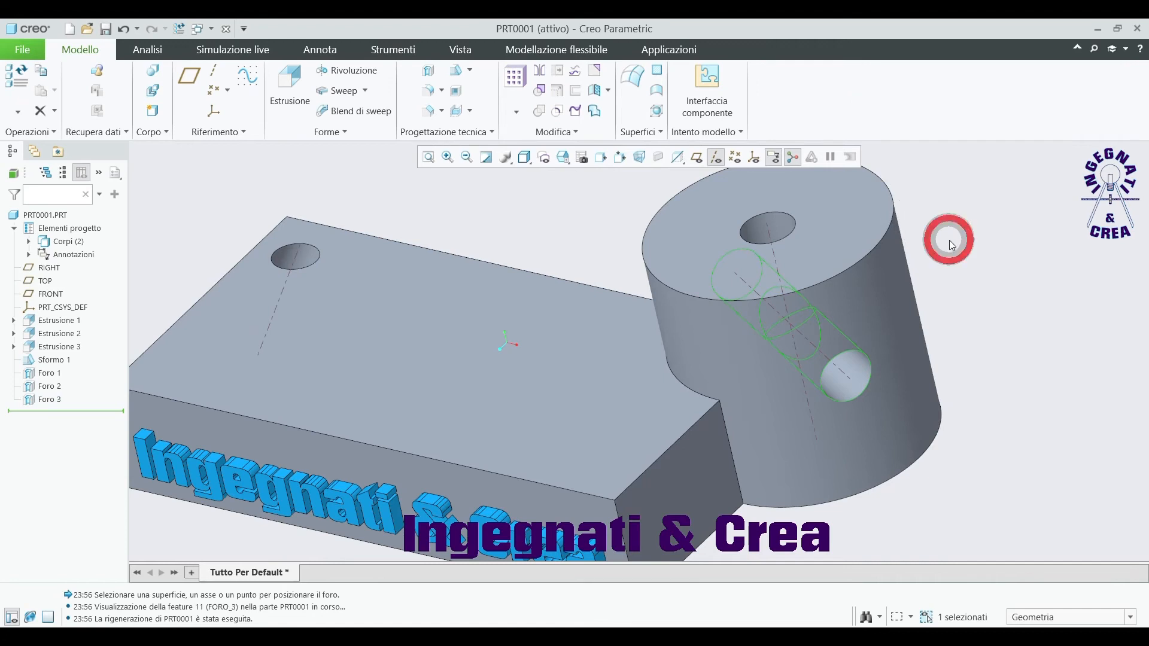
- Start another simple hole with linear placement on the cylinder's top face, beside the central hole
scroll(925, 343, "up", 3)
middle_click_drag(925, 346, 967, 346)
scroll(910, 187, "down", 3)
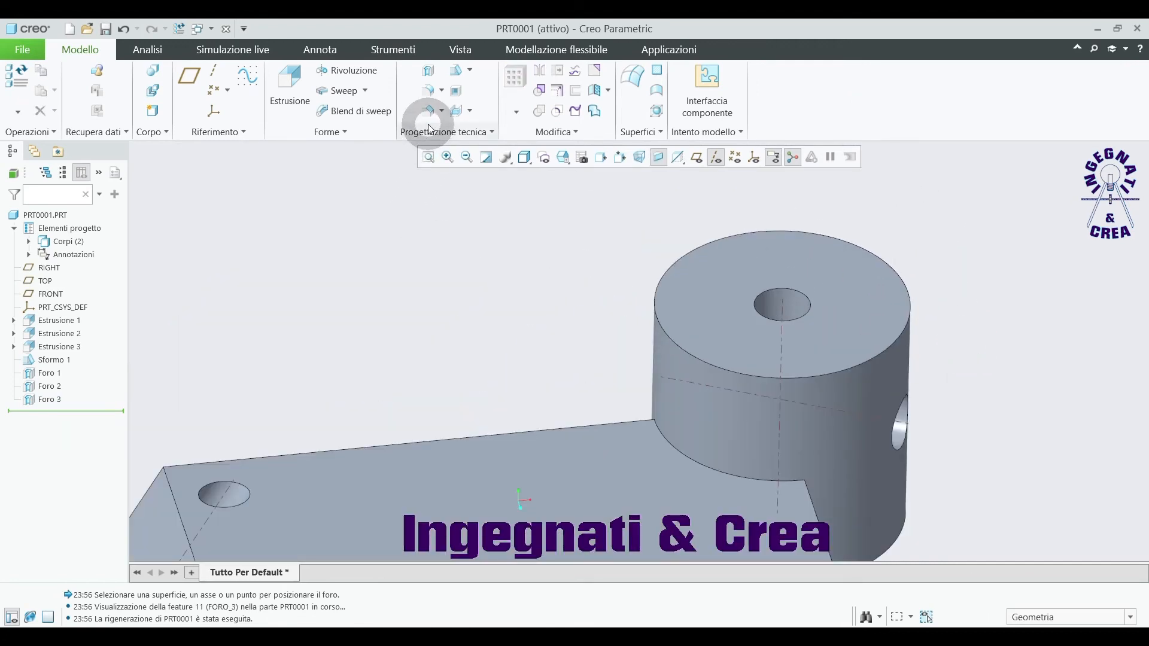
left_click(429, 156)
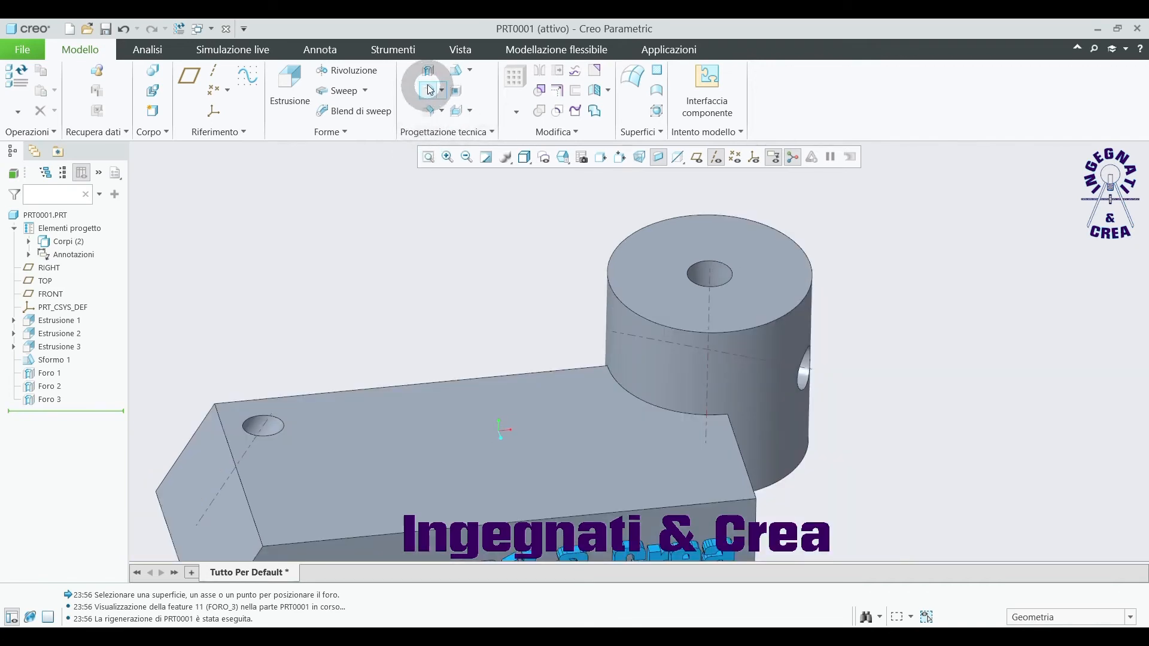
left_click(427, 73)
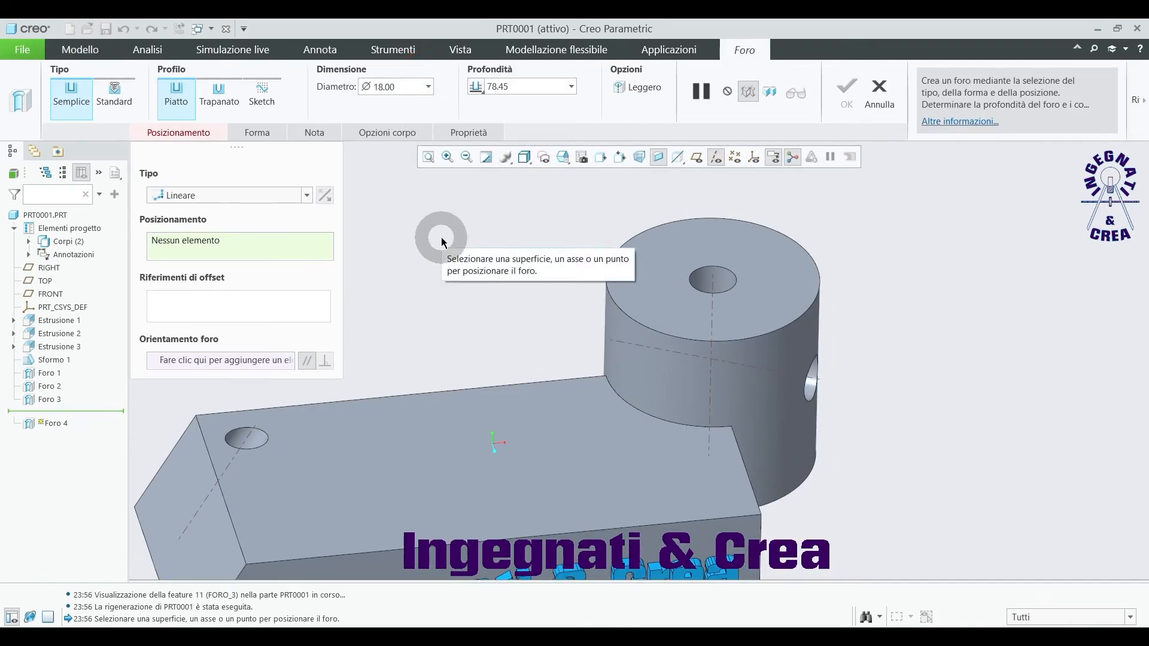
left_click(780, 271)
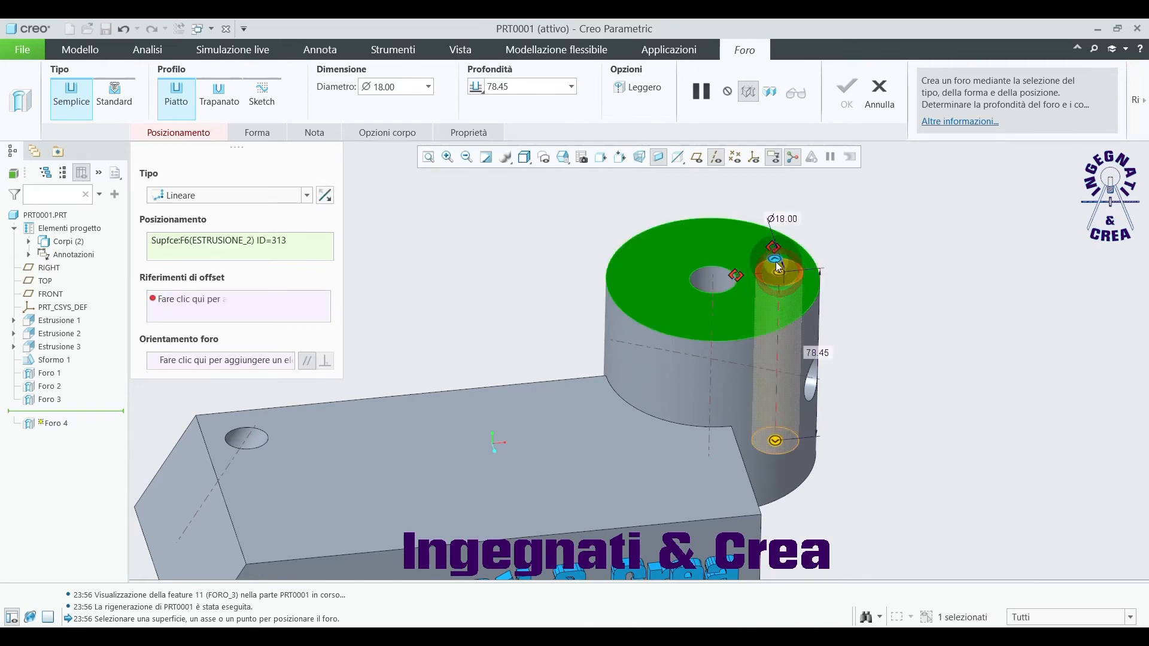
- Assign the central hole's axis and the block's side face next to the cylinder as offset references, at about 0.68 and 25.87
scroll(775, 261, "down", 3)
left_click_drag(698, 289, 656, 299)
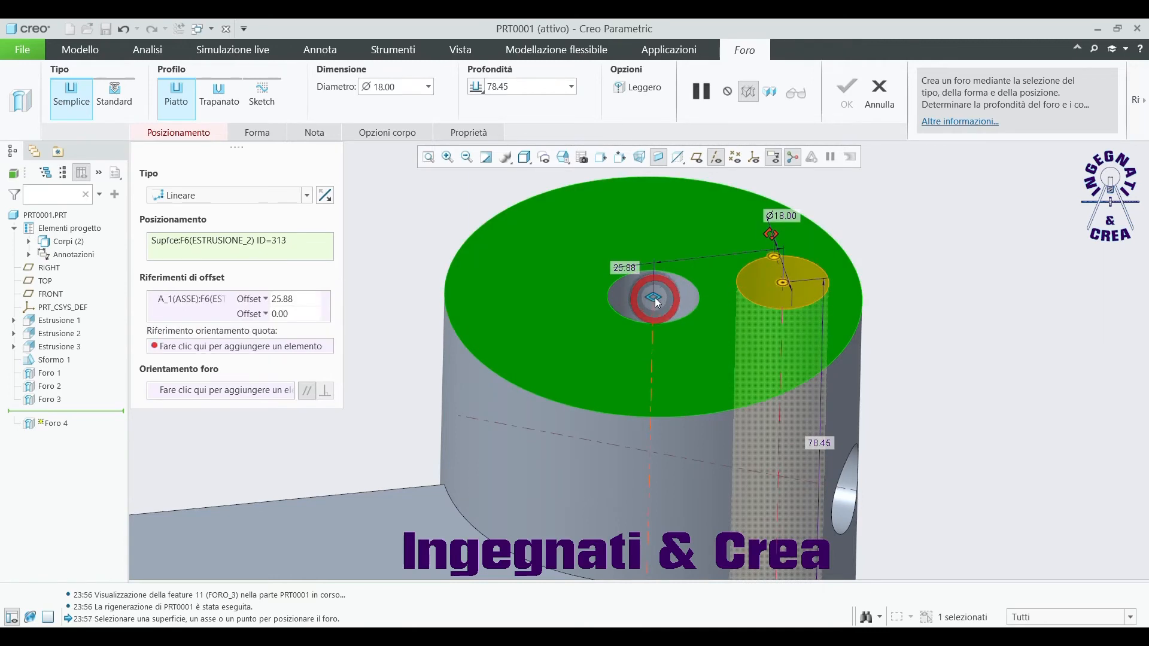
left_click(875, 237)
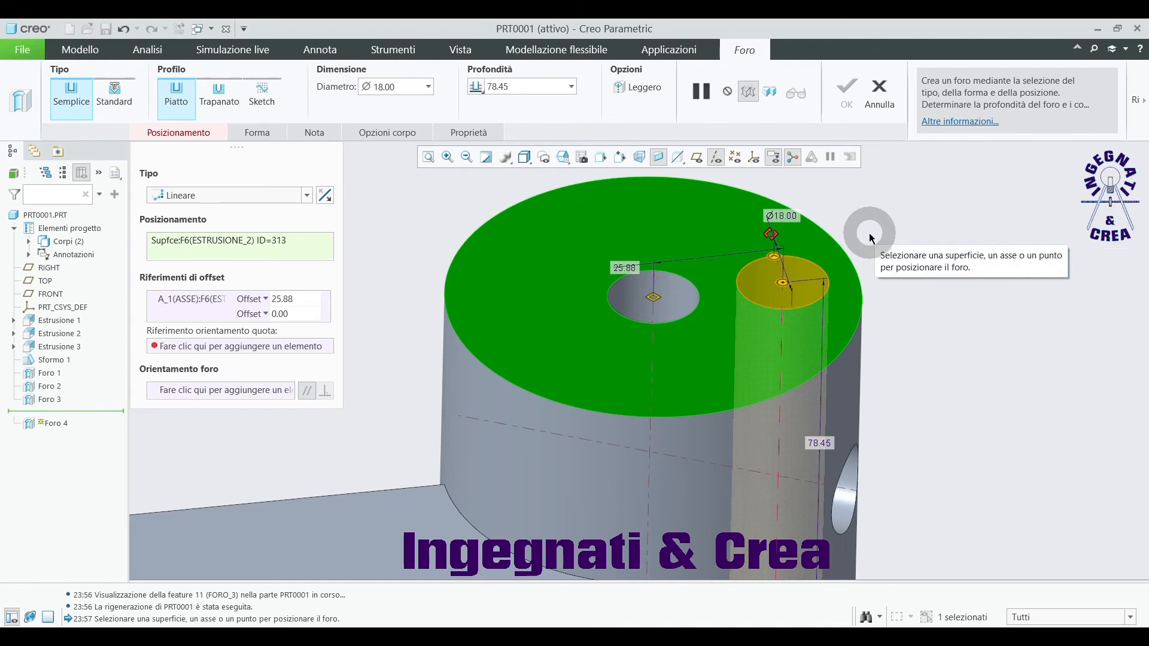
scroll(846, 239, "up", 1)
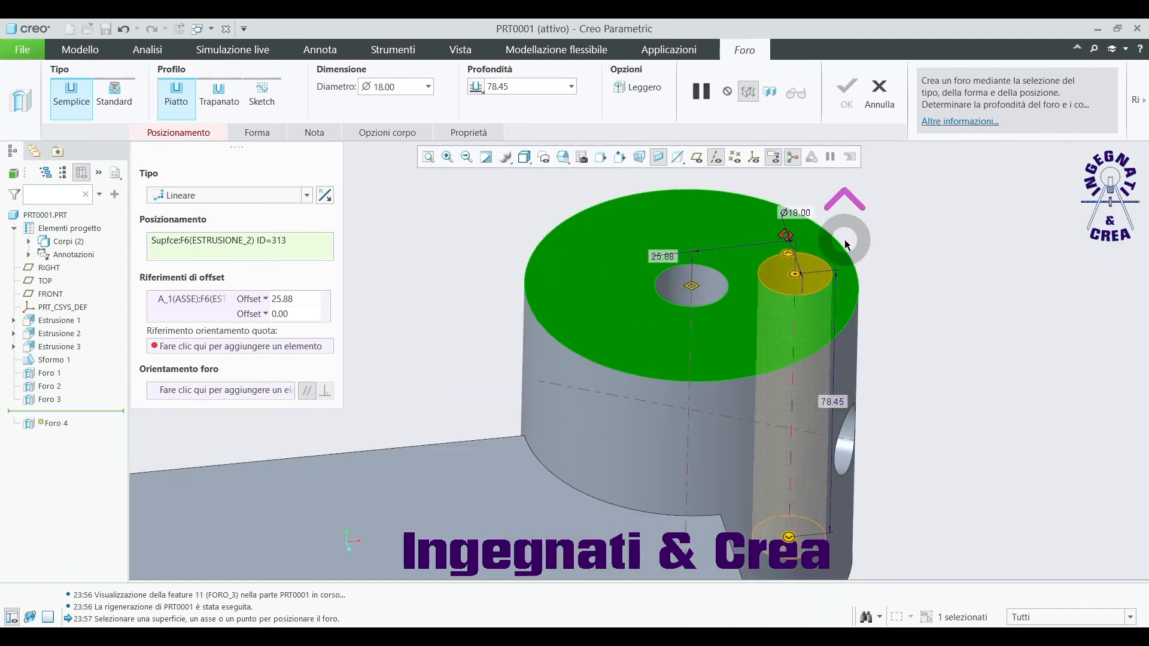
scroll(845, 246, "up", 4)
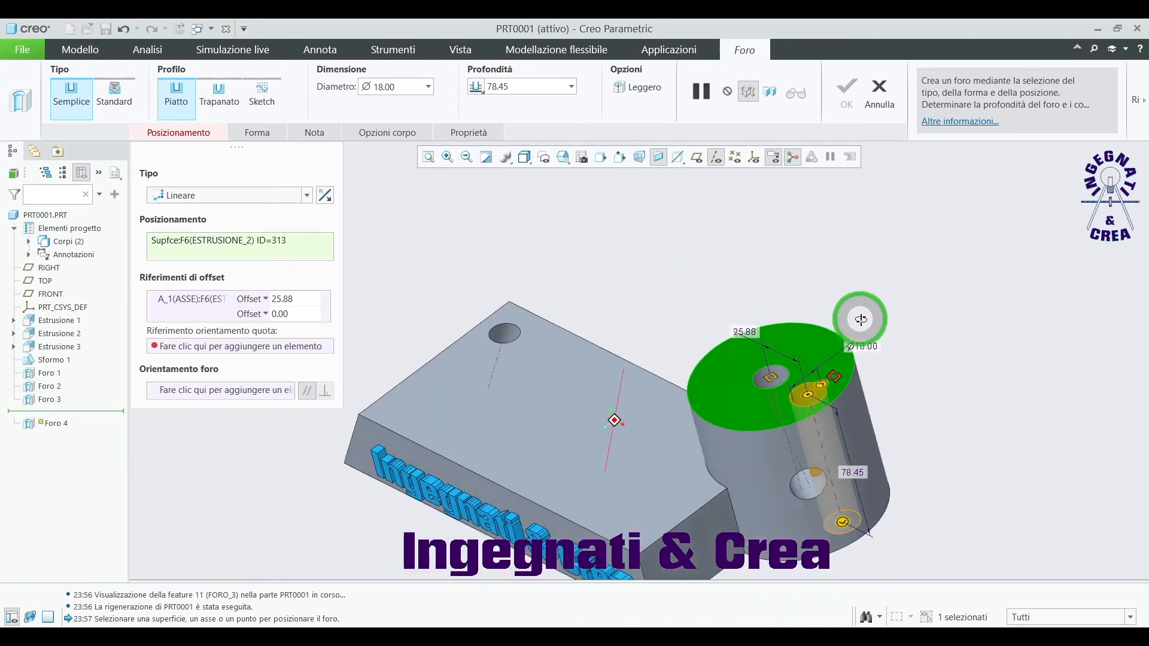
middle_click_drag(861, 321, 865, 315)
left_click_drag(851, 367, 730, 507)
scroll(818, 409, "up", 2)
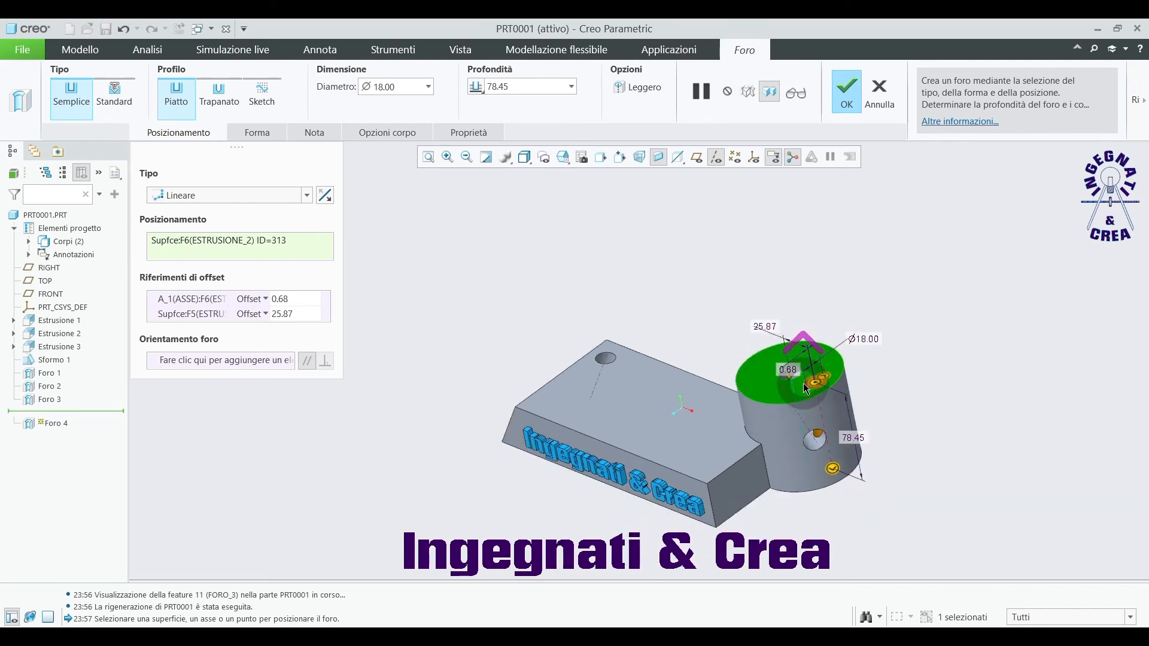
- In the TOP view, reposition the linear hole to about 19.38 from the axis and 25.22 from the block's side face
middle_click_drag(804, 387, 809, 418)
scroll(811, 418, "down", 3)
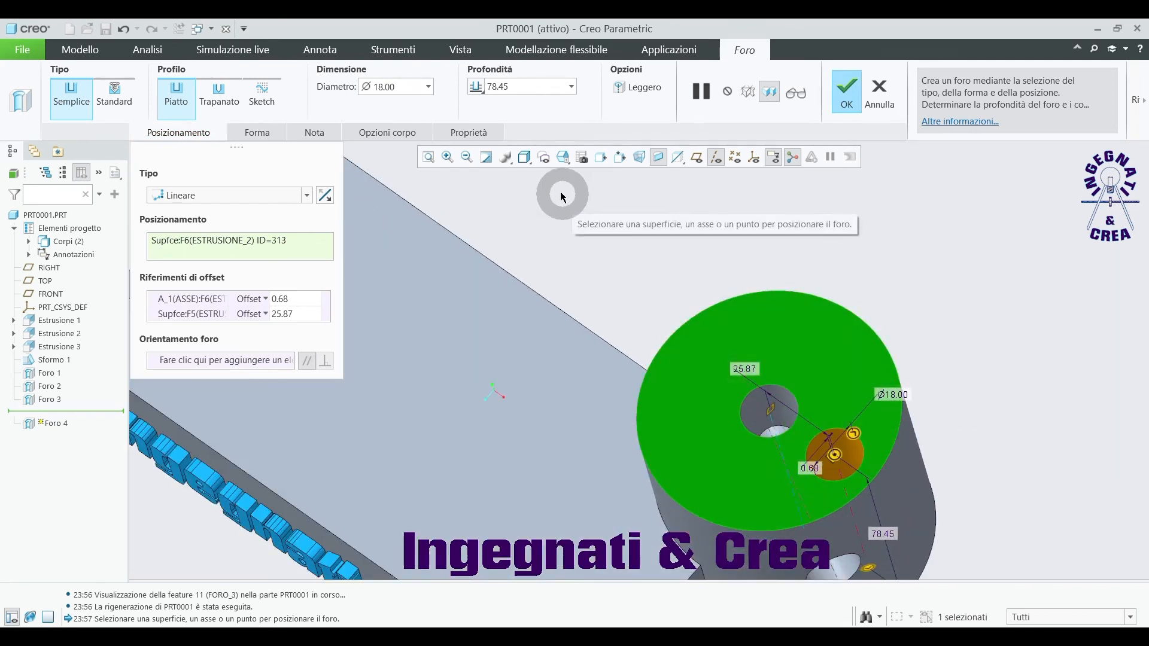
left_click(564, 160)
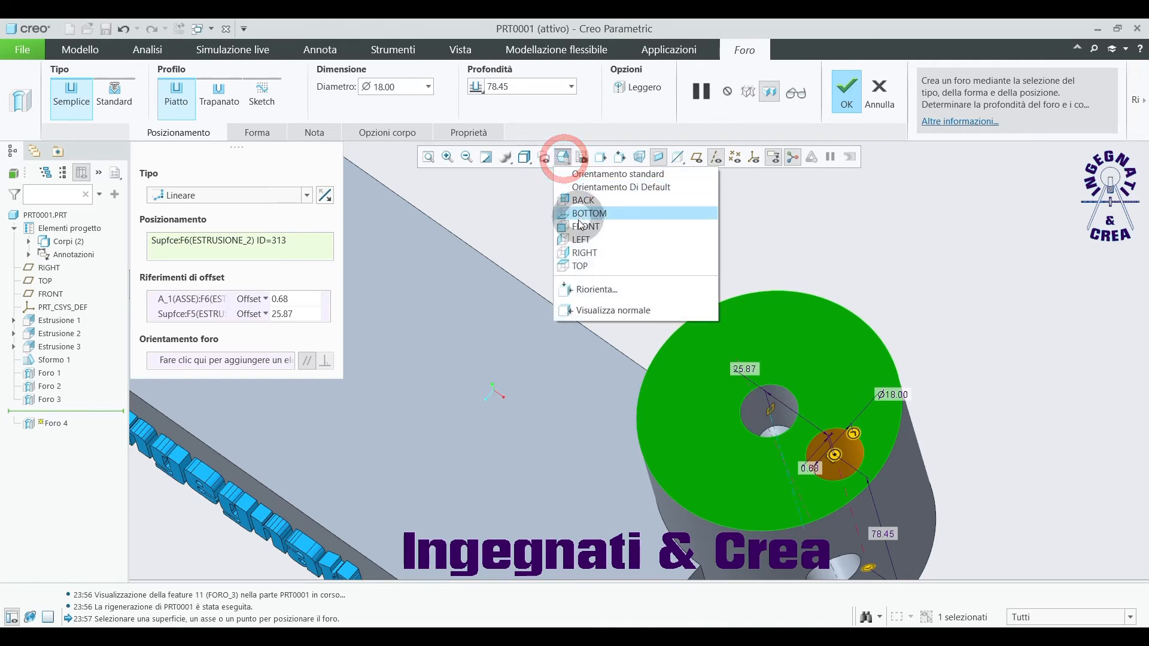
left_click(586, 269)
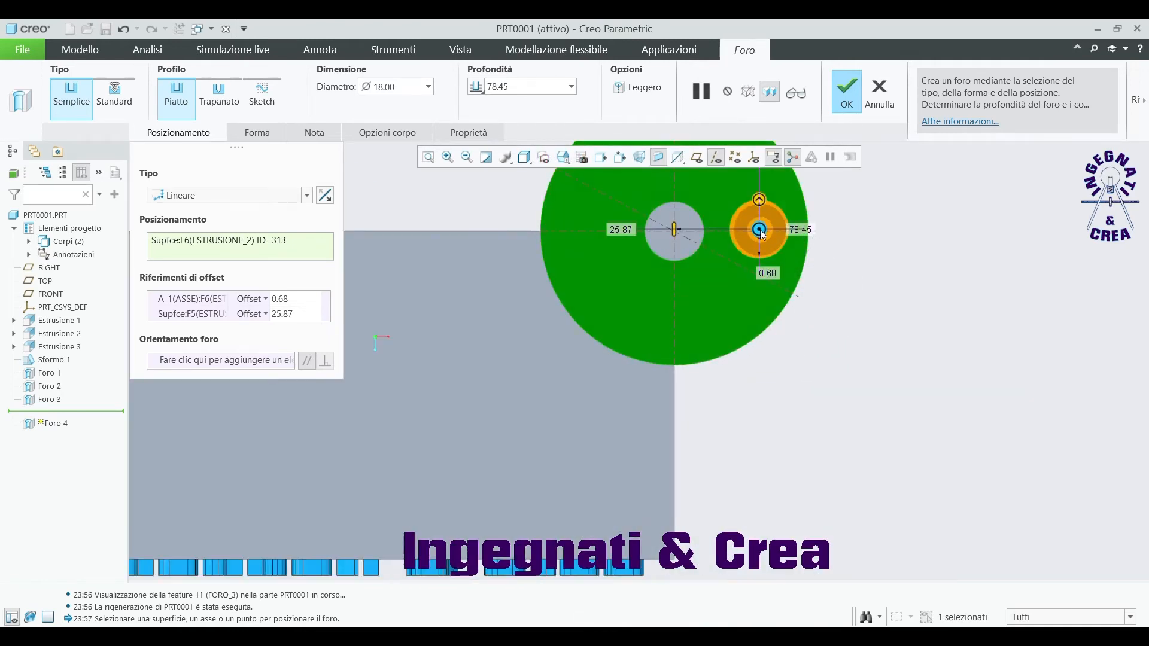
left_click_drag(760, 231, 759, 299)
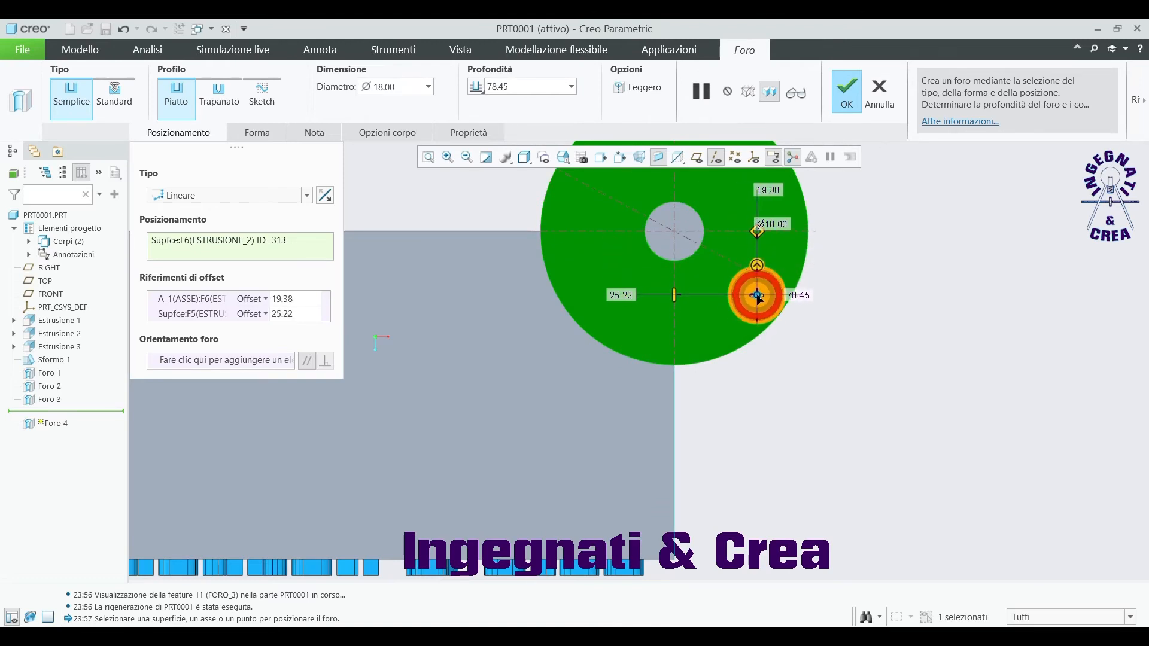
middle_click_drag(740, 382, 723, 327)
scroll(729, 360, "up", 2)
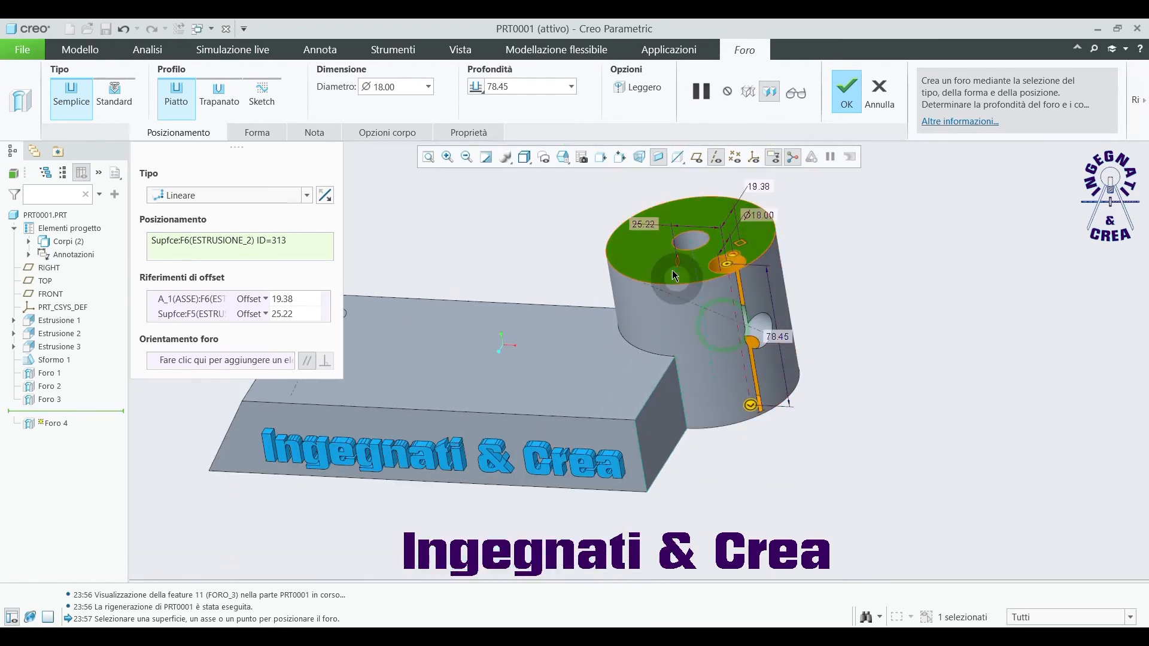
- Change the hole's placement type to Diameter and reposition it to a placement diameter of about 48.38 and an angle of about 120.9°
left_click(307, 197)
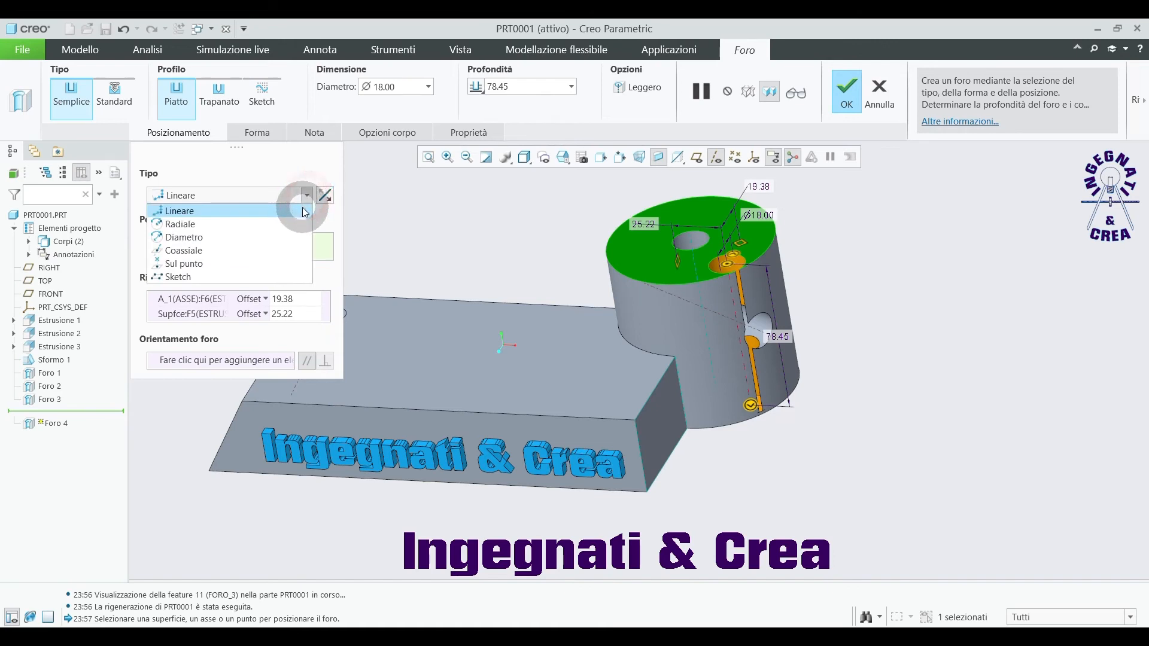
left_click(292, 237)
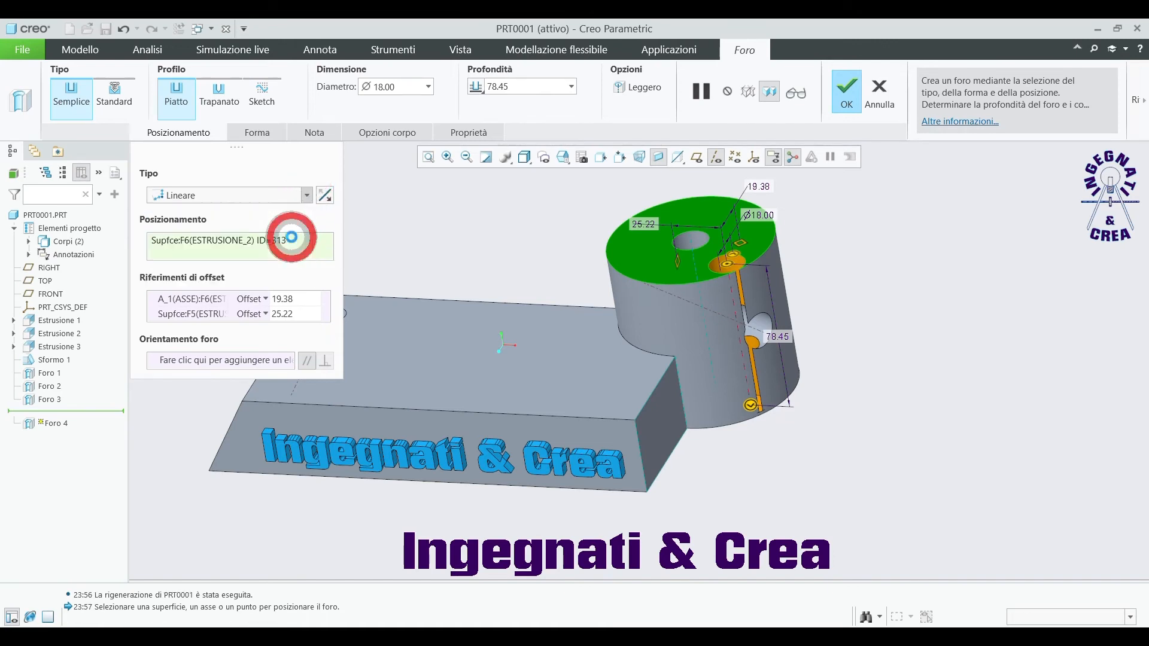
scroll(757, 235, "up", 5)
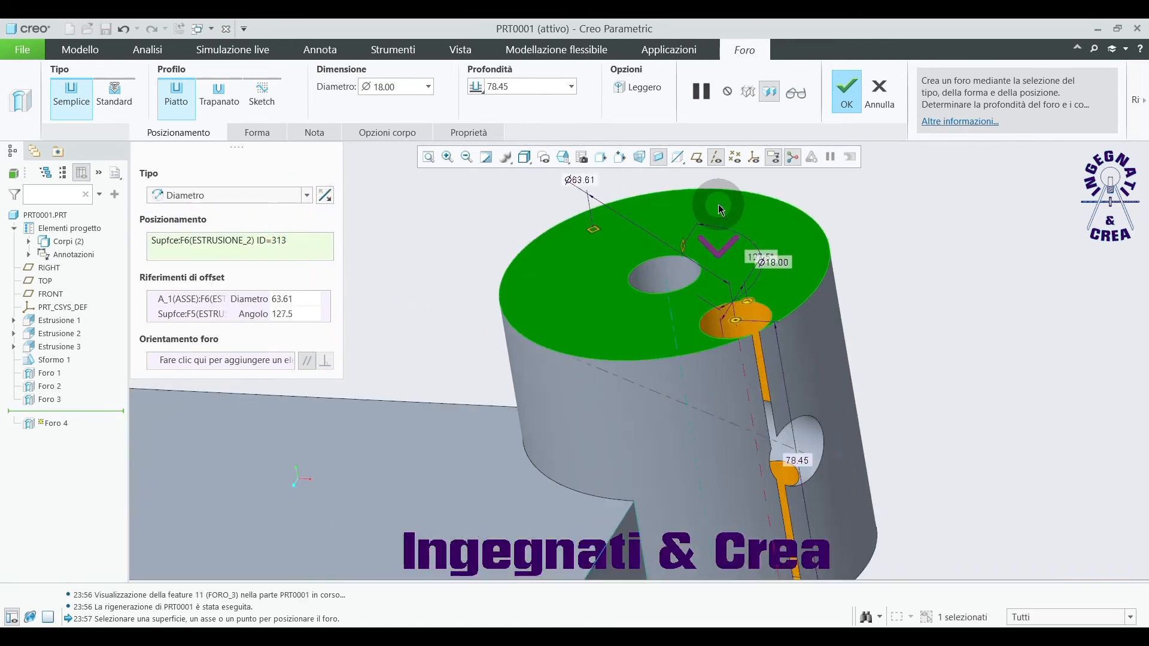
scroll(799, 242, "up", 1)
middle_click_drag(802, 247, 814, 329)
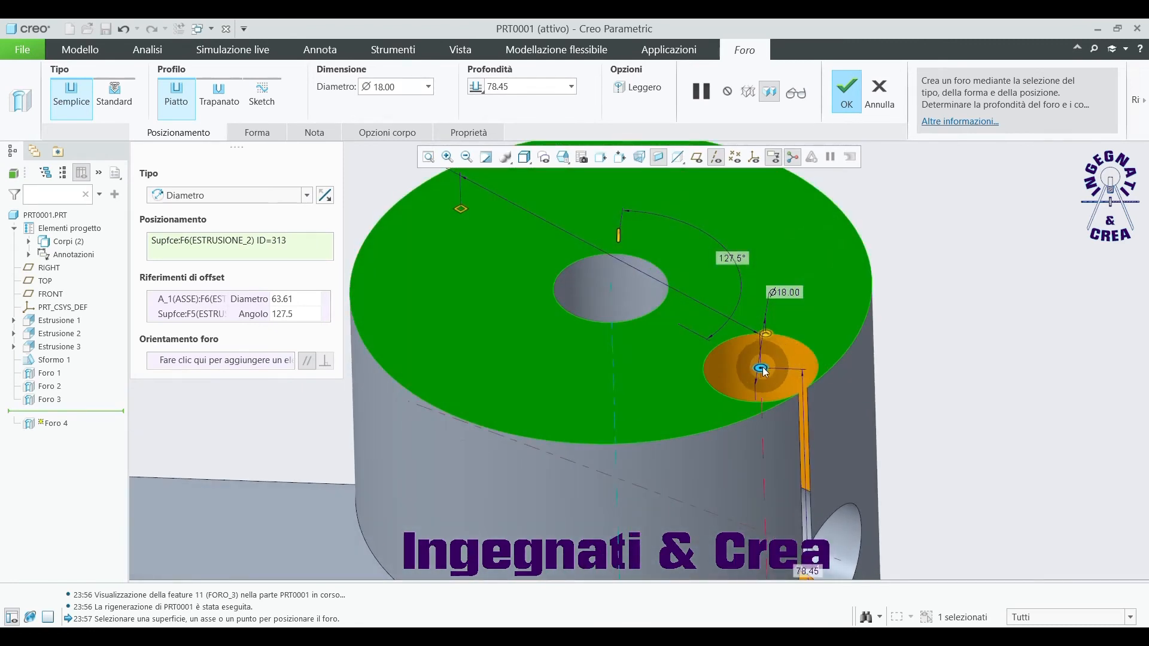
left_click_drag(765, 371, 738, 345)
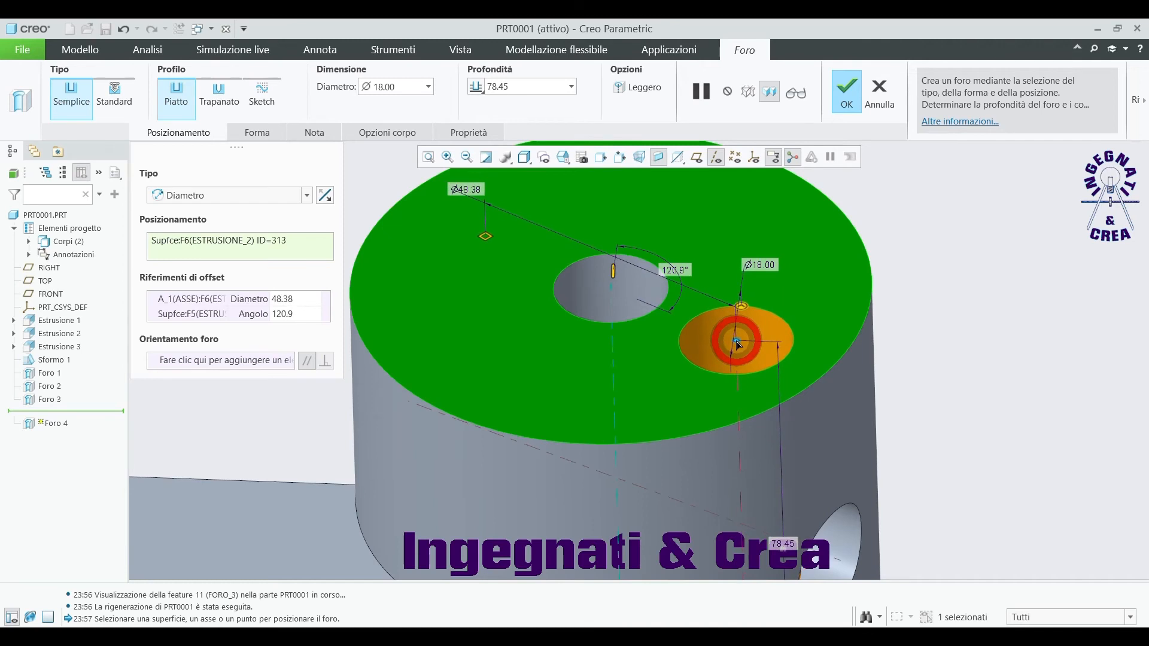
- Switch the hole's placement type to Radial for comparison and return it to Diameter
left_click(307, 198)
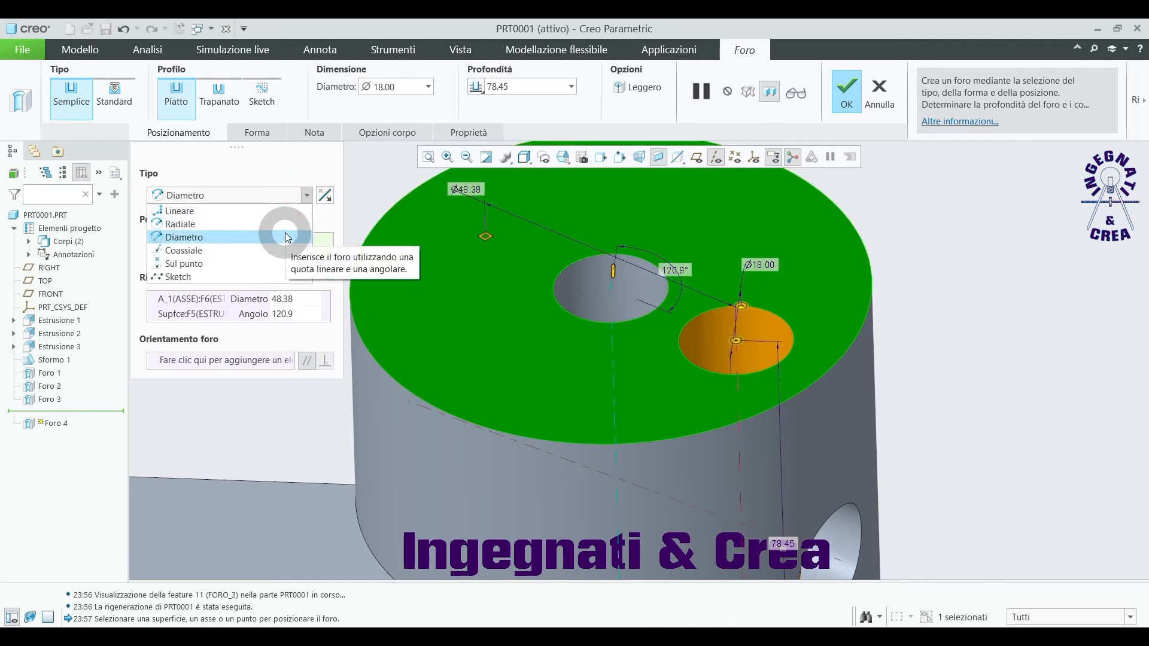
left_click(288, 231)
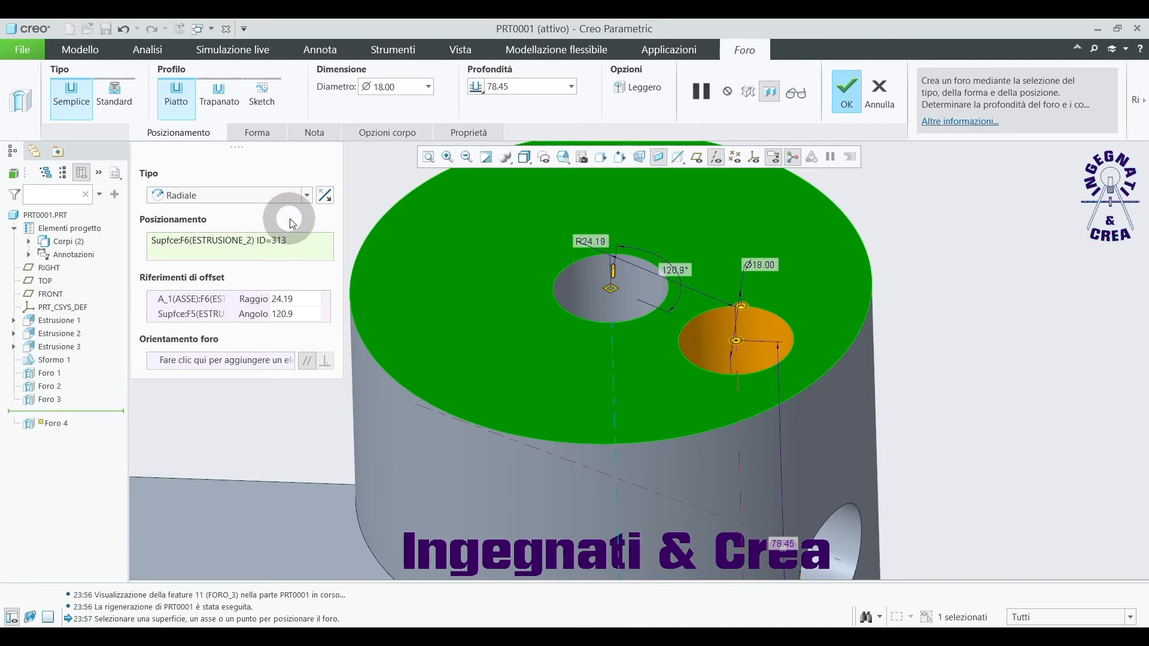
left_click(306, 196)
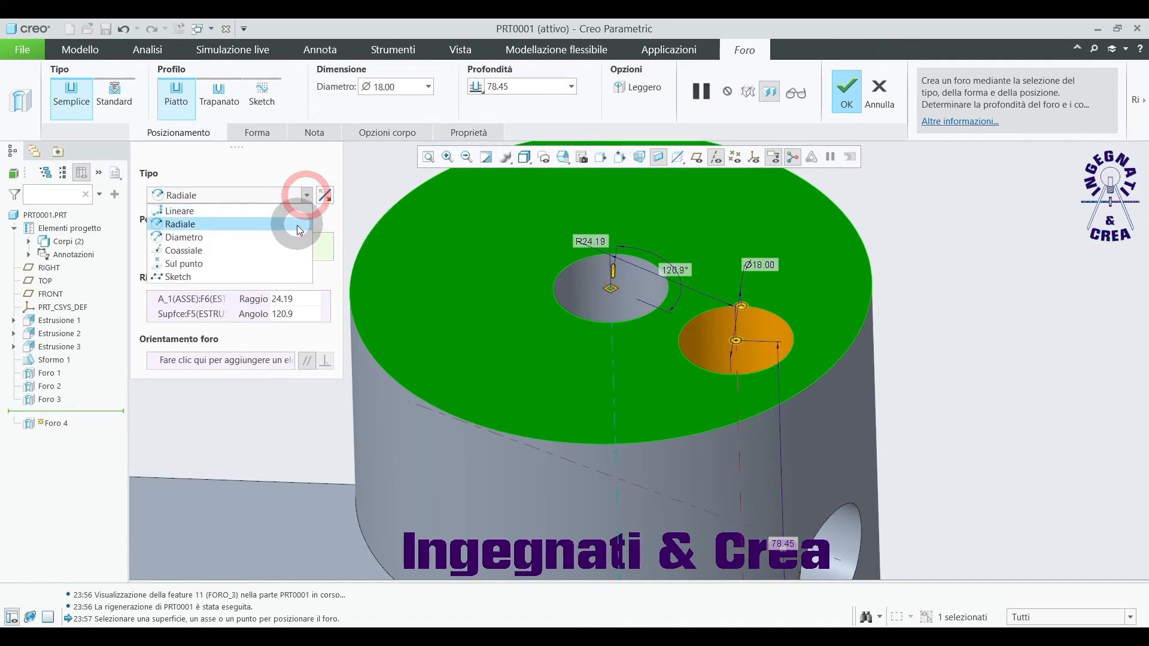
left_click(295, 237)
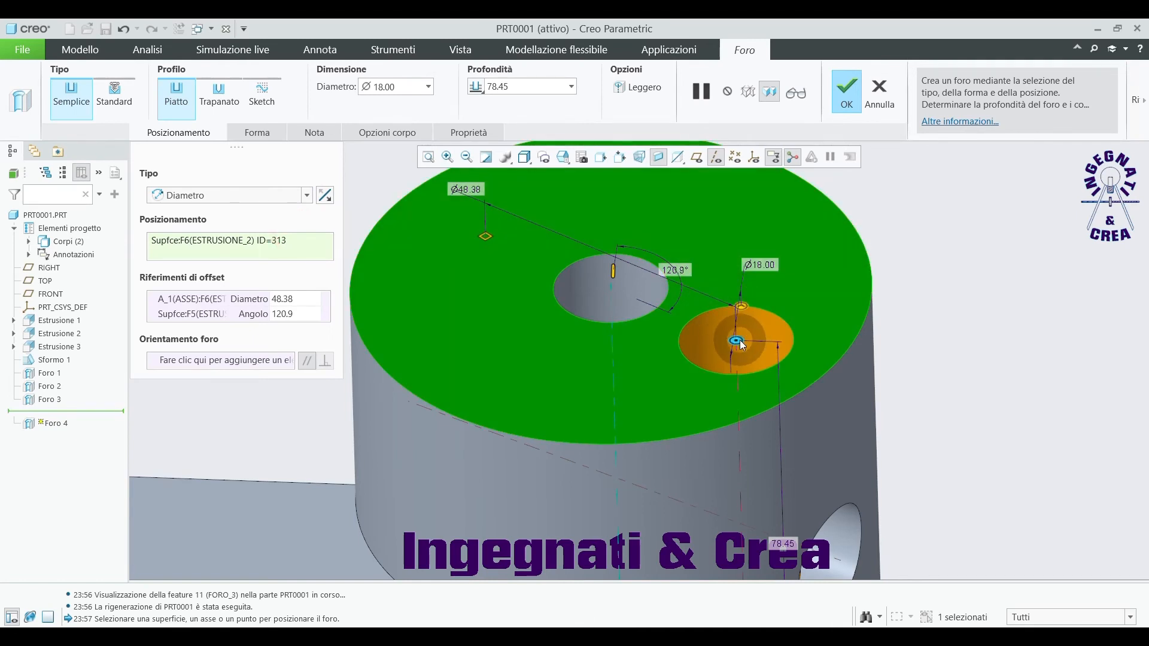
- Resize the hole to about 12.70 diameter, position it on a placement diameter of about 46.43 at about 106°, and complete it
left_click_drag(737, 340, 736, 315)
scroll(774, 271, "up", 3)
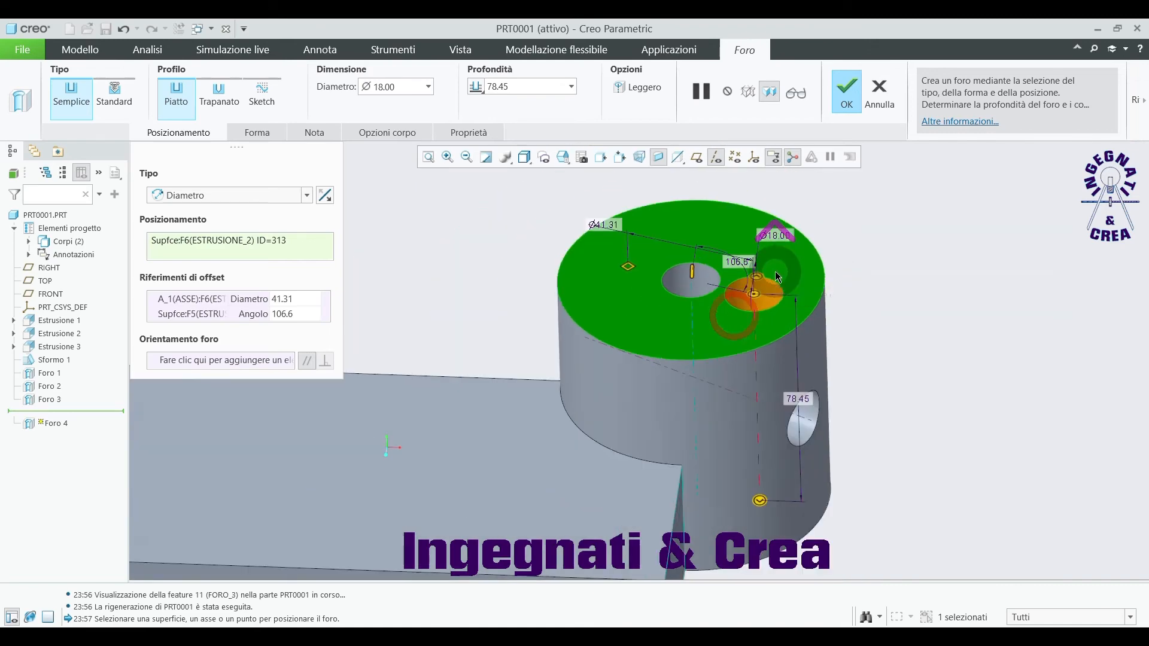
middle_click_drag(775, 271, 754, 272)
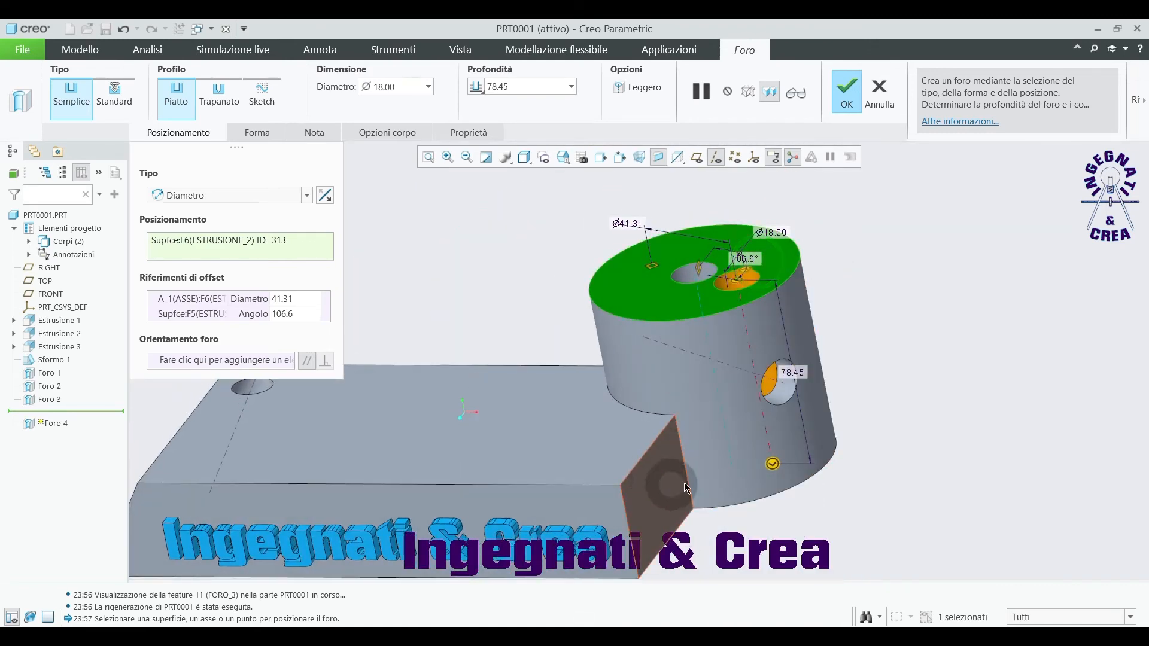
scroll(801, 308, "down", 3)
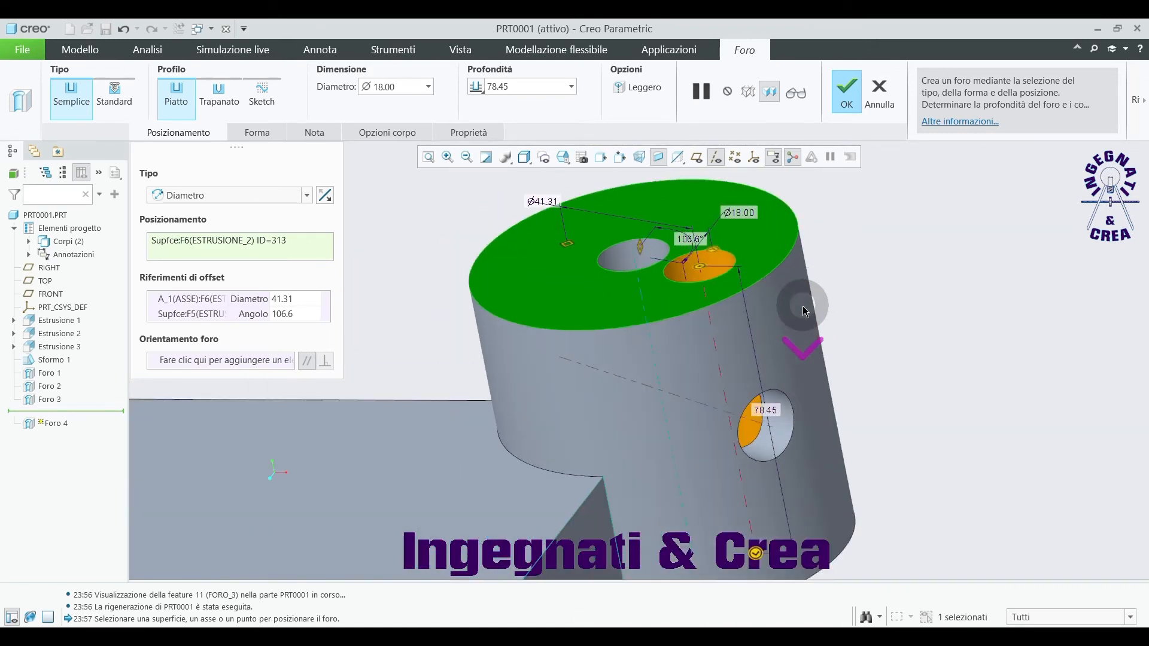
middle_click_drag(797, 306, 808, 304)
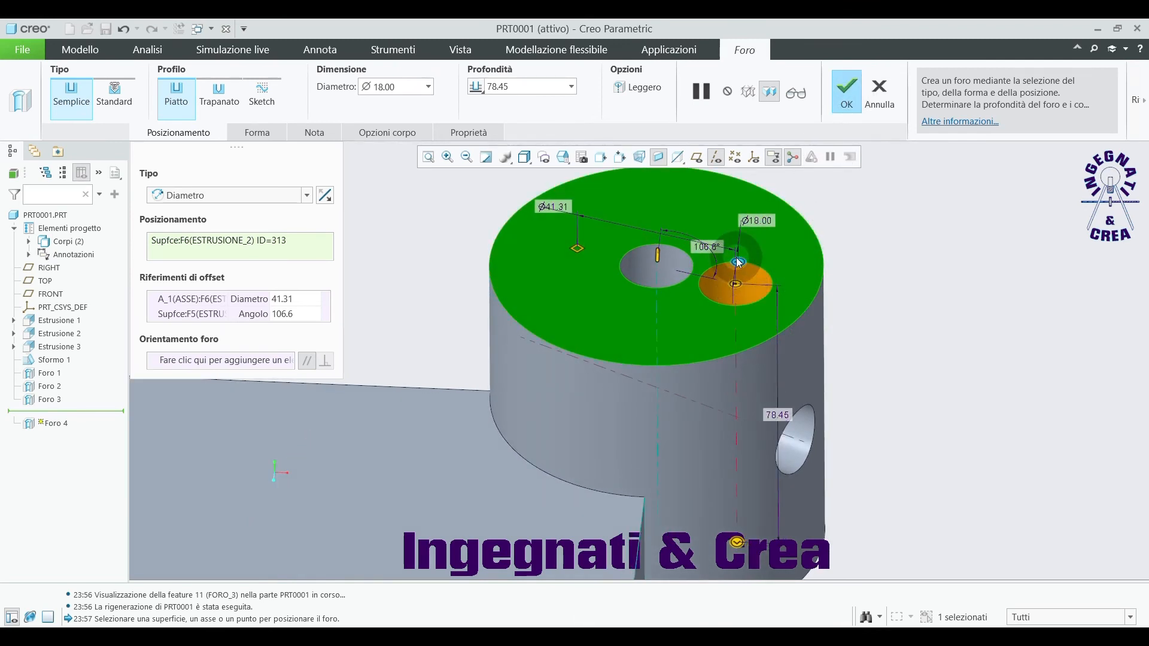
left_click_drag(738, 262, 746, 287)
left_click(853, 98)
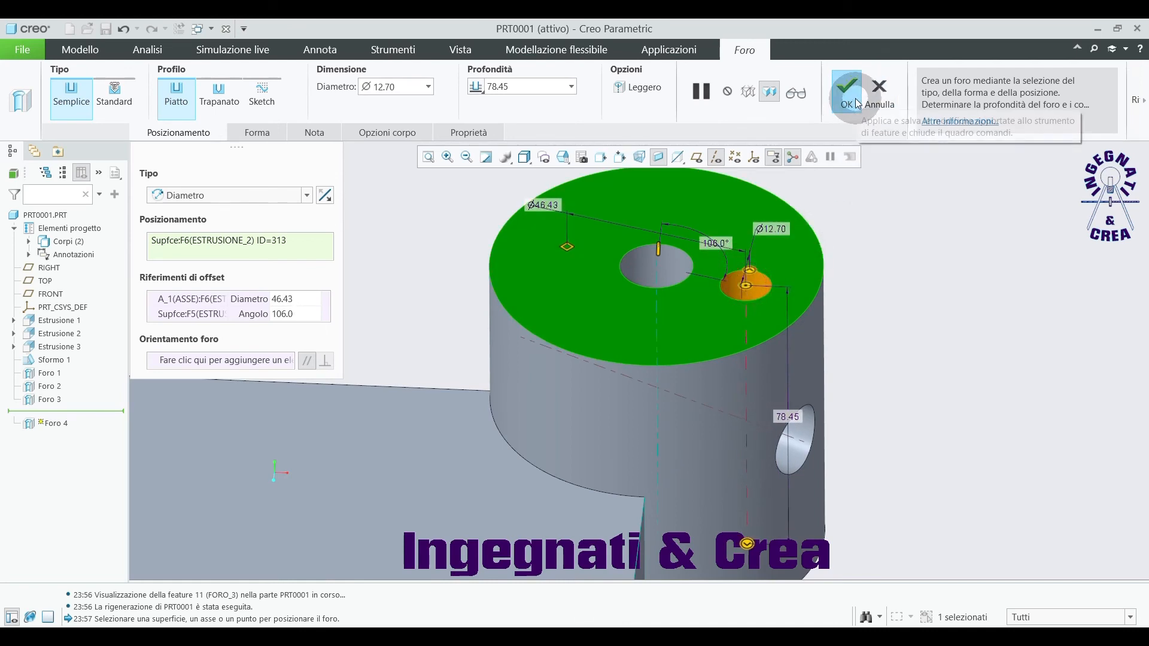
left_click(874, 229)
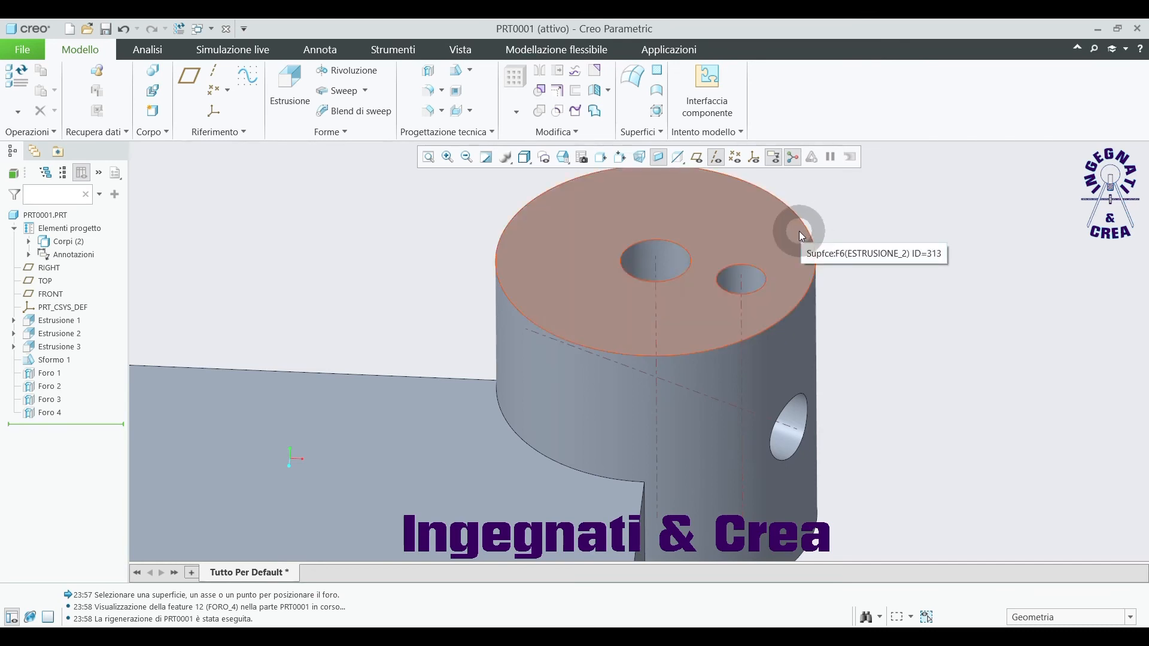
- Display the dimensions of the small hole beside the central one and examine its placement circle and angle
scroll(858, 236, "up", 1)
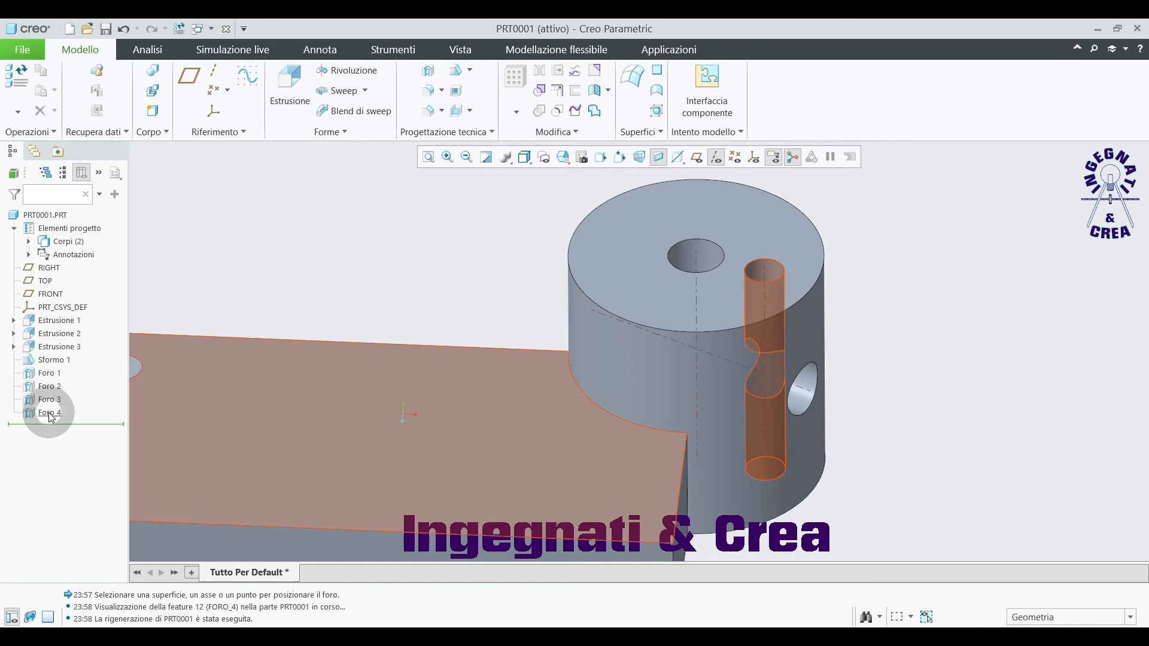
left_click(51, 413)
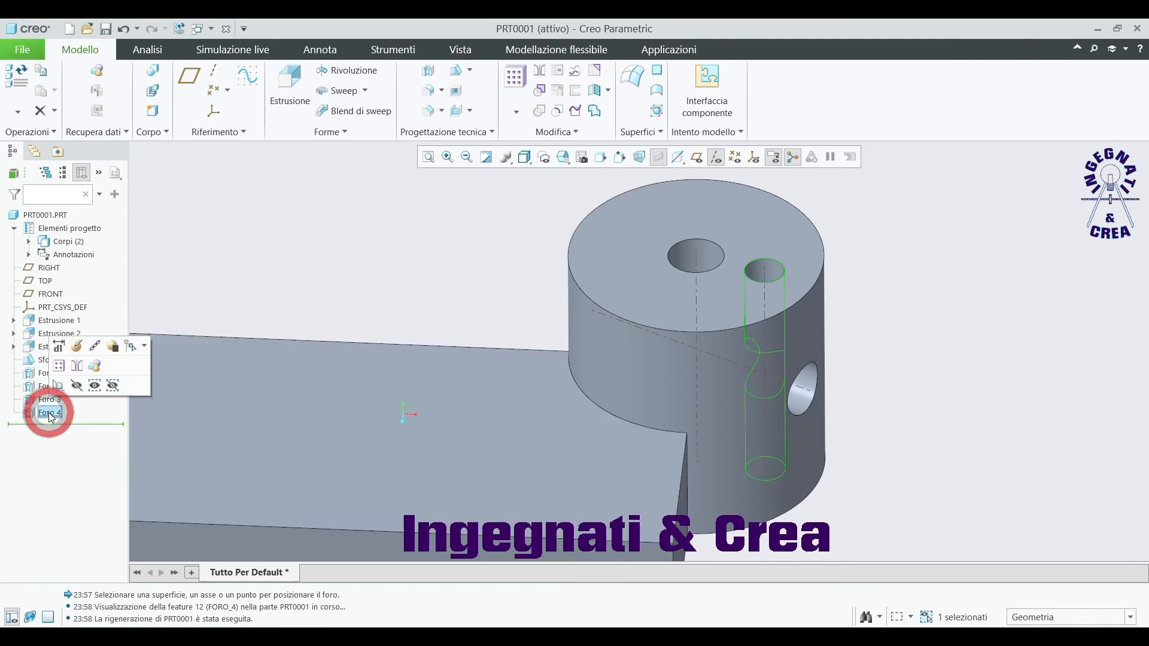
left_click(60, 343)
middle_click_drag(652, 340, 655, 365)
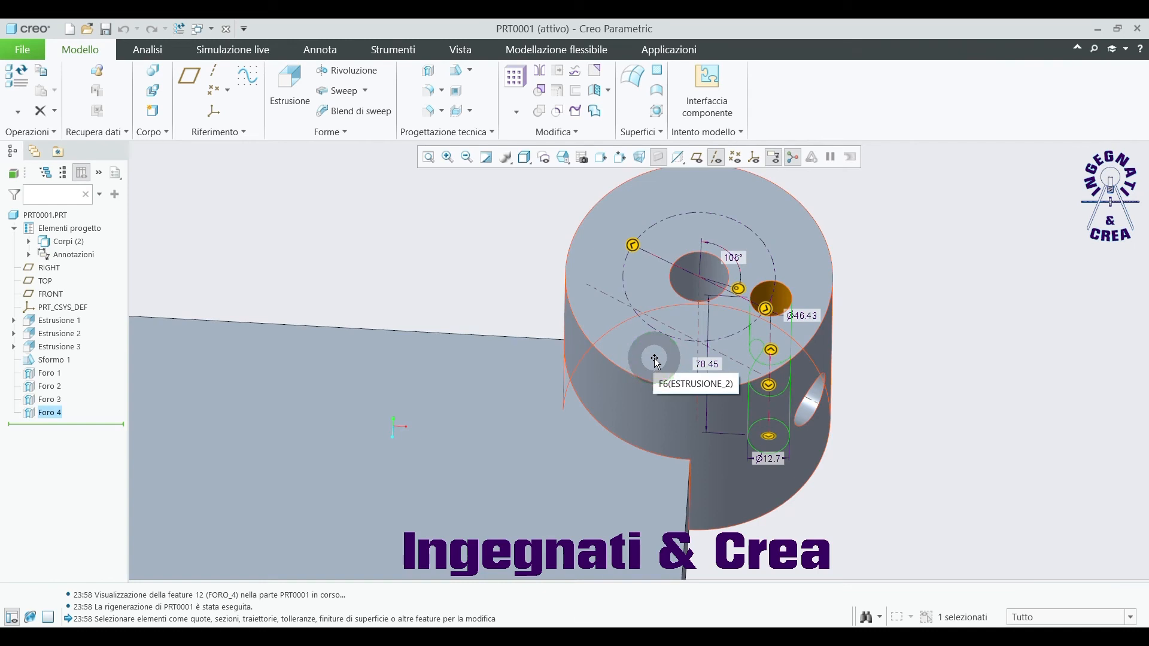
left_click_drag(750, 263, 750, 264)
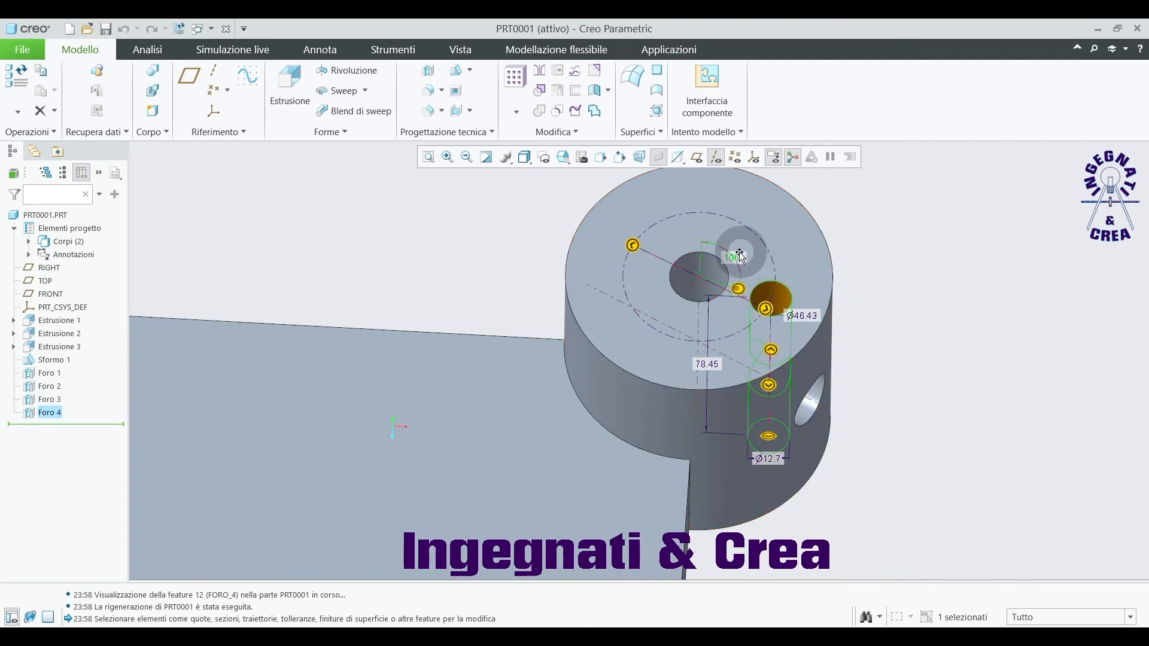
left_click(436, 251)
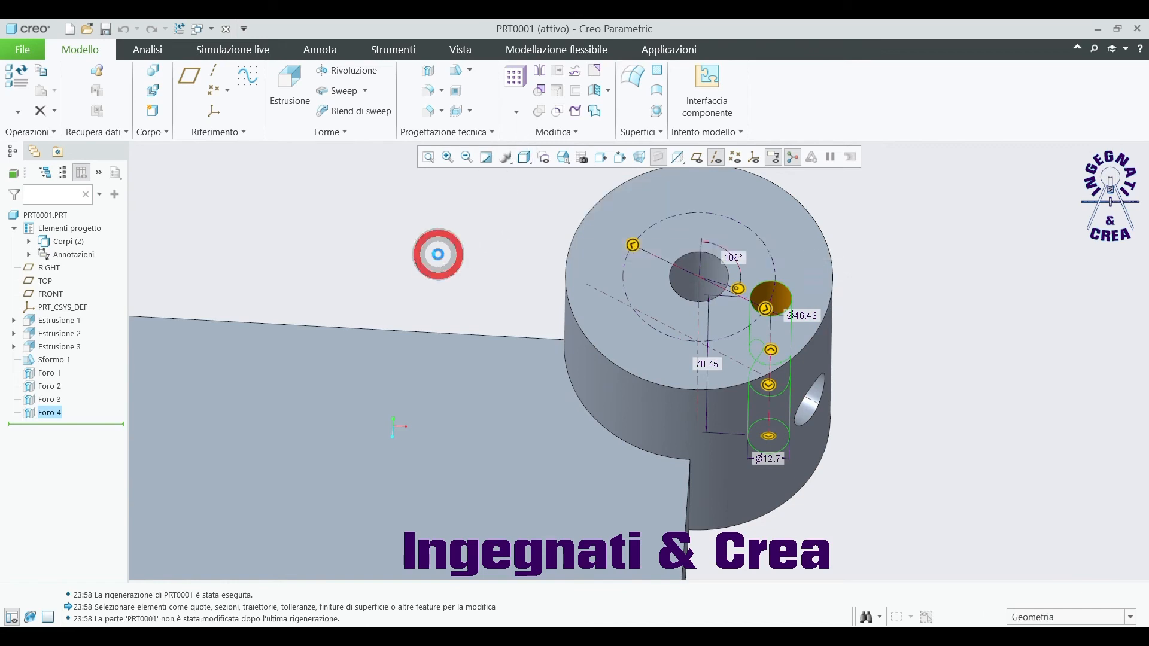
- Start another simple hole and set its placement type to Sketch
mouse_move(547, 312)
middle_mouse_down()
mouse_move(534, 295)
mouse_move(546, 293)
middle_mouse_up()
scroll(545, 294, "up", 3)
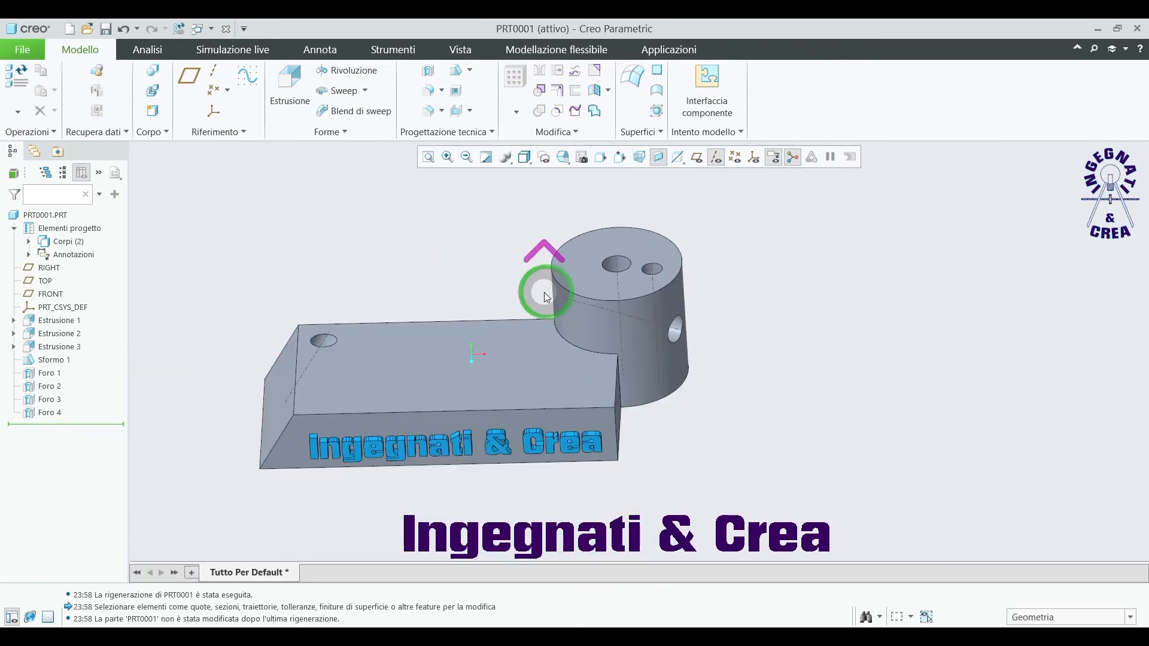
scroll(527, 401, "down", 1)
middle_click_drag(527, 401, 526, 390)
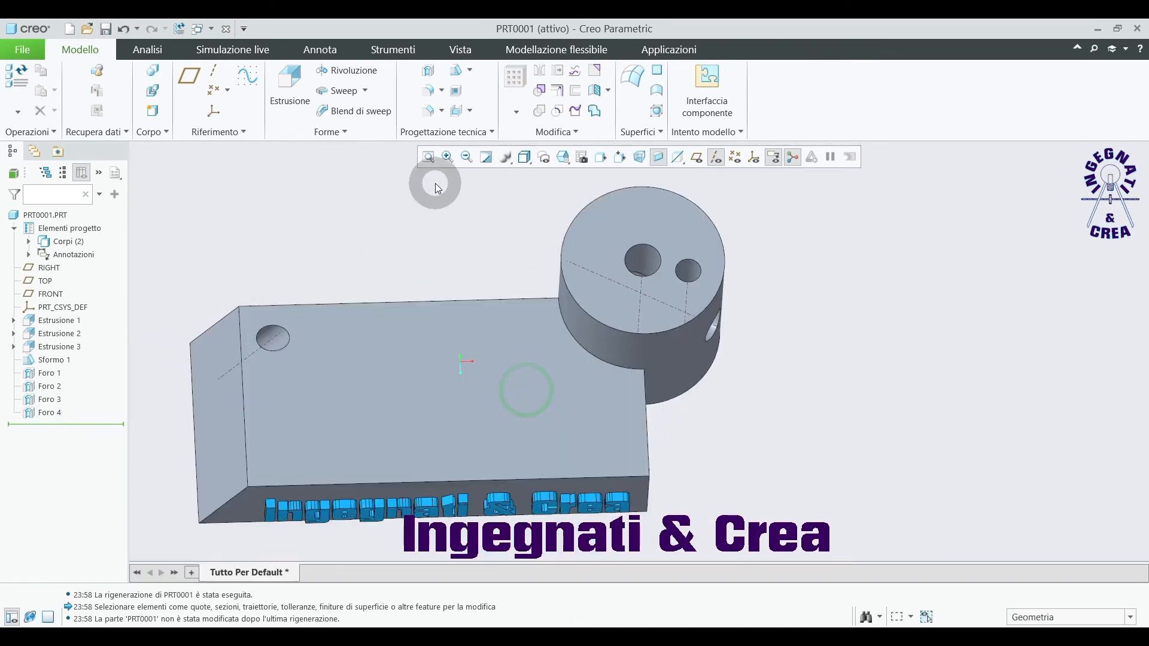
left_click(428, 70)
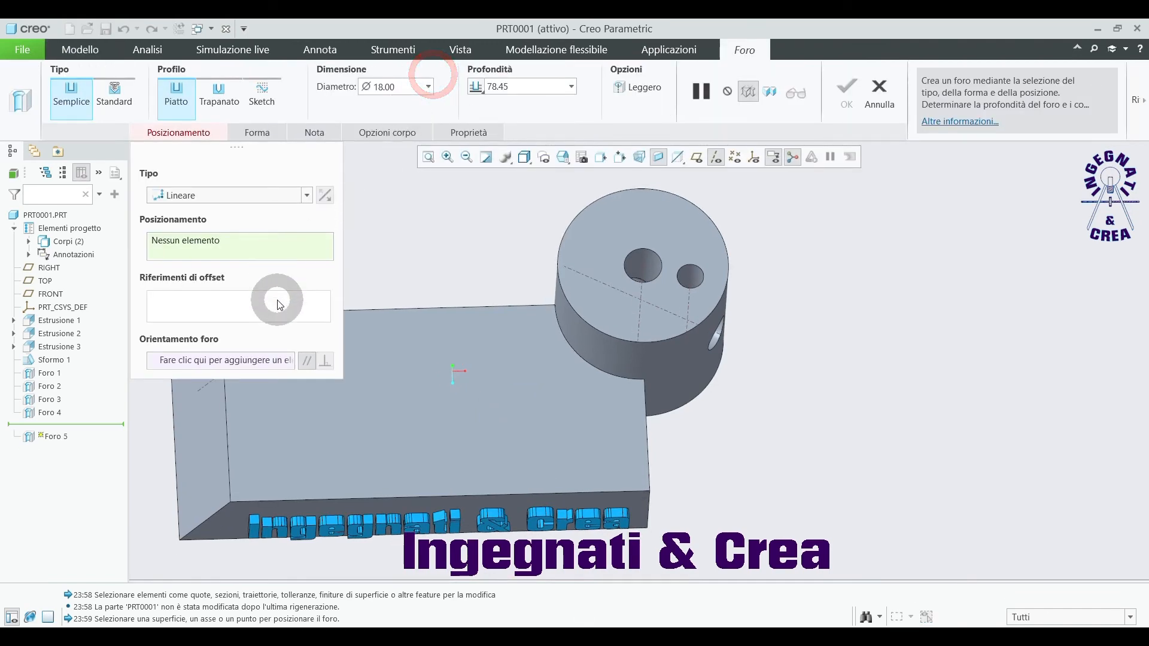
left_click(306, 197)
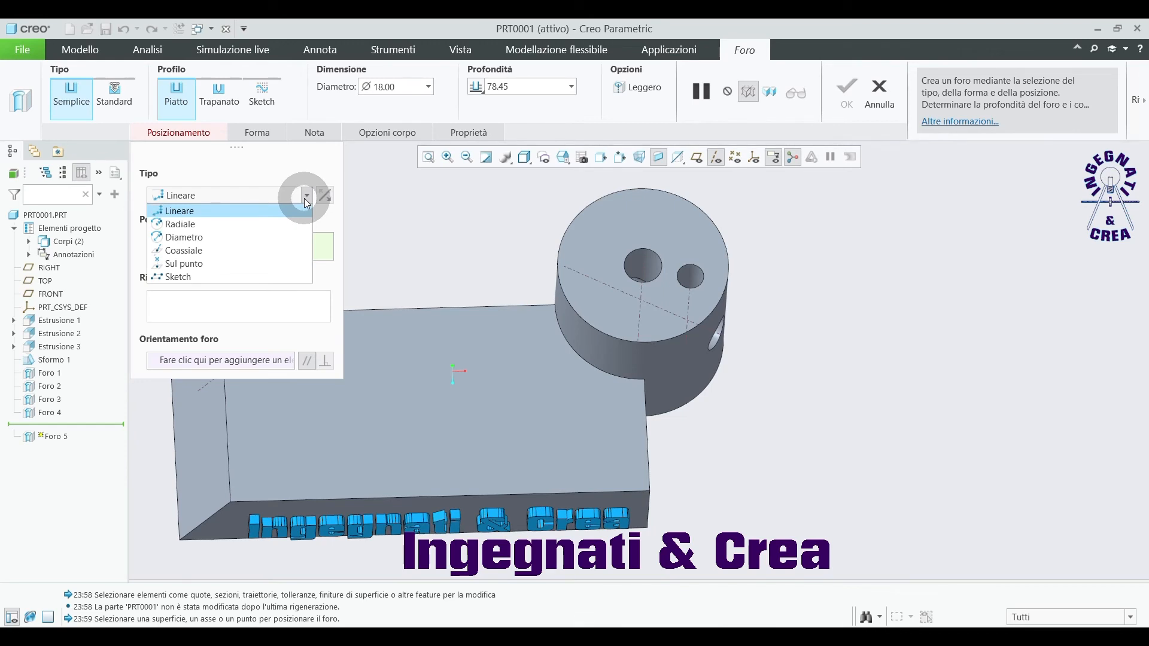
left_click(212, 278)
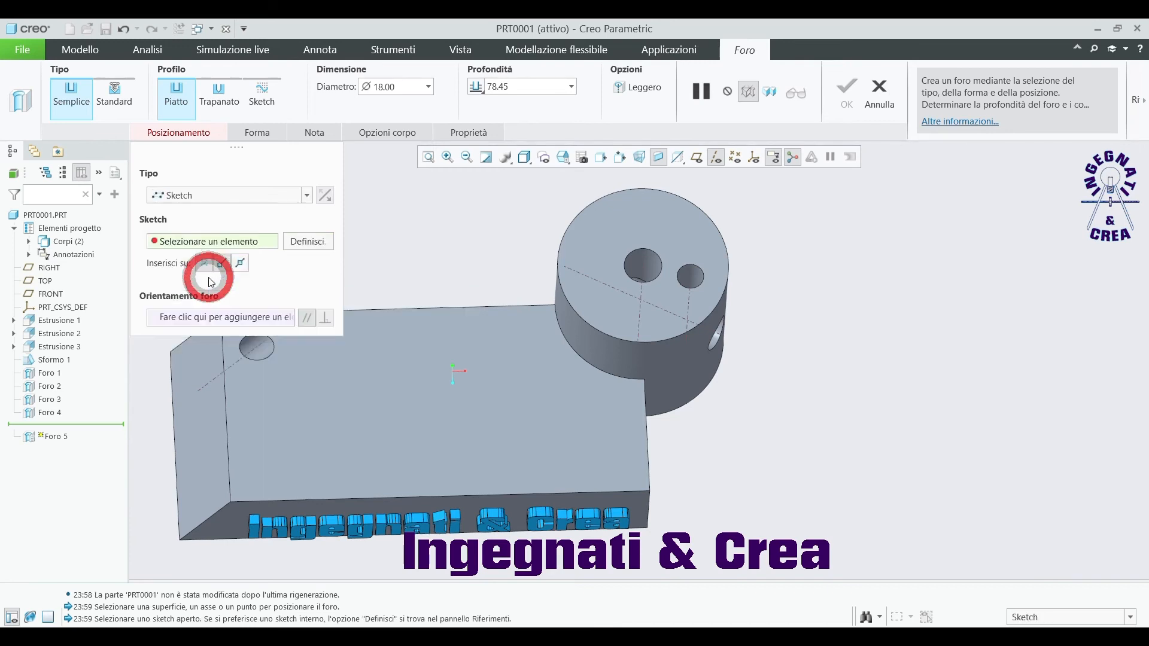
- Sketch six scattered reference points on the block's top face as hole positions and finish the sketch to preview the holes
scroll(601, 288, "down", 3)
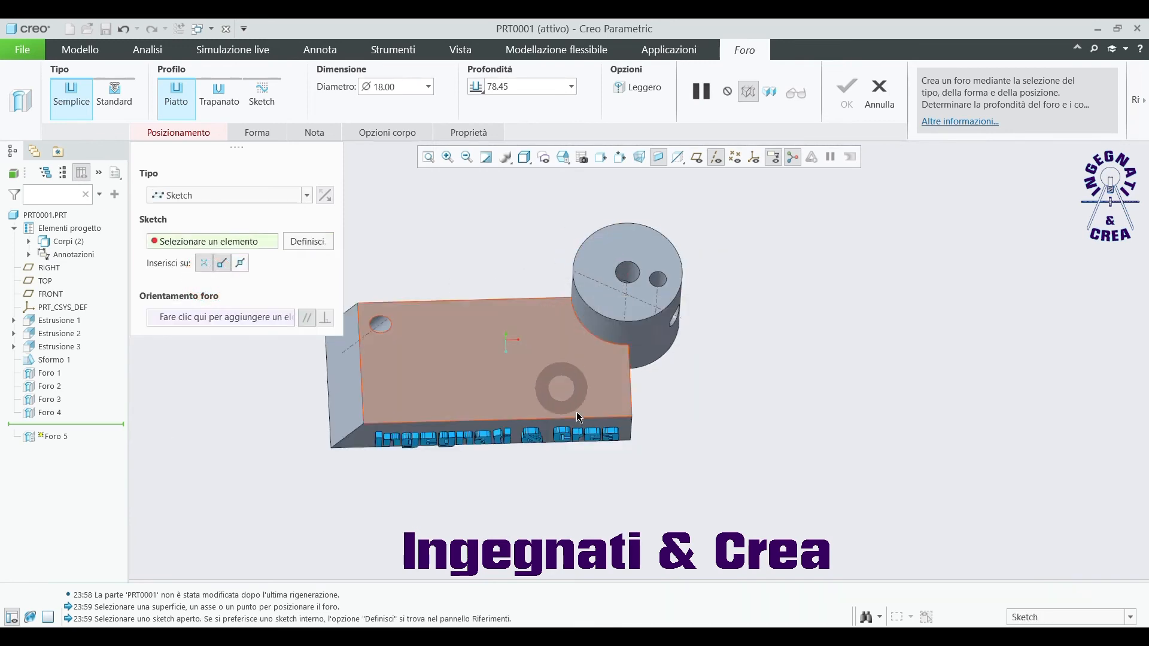
left_click(537, 371)
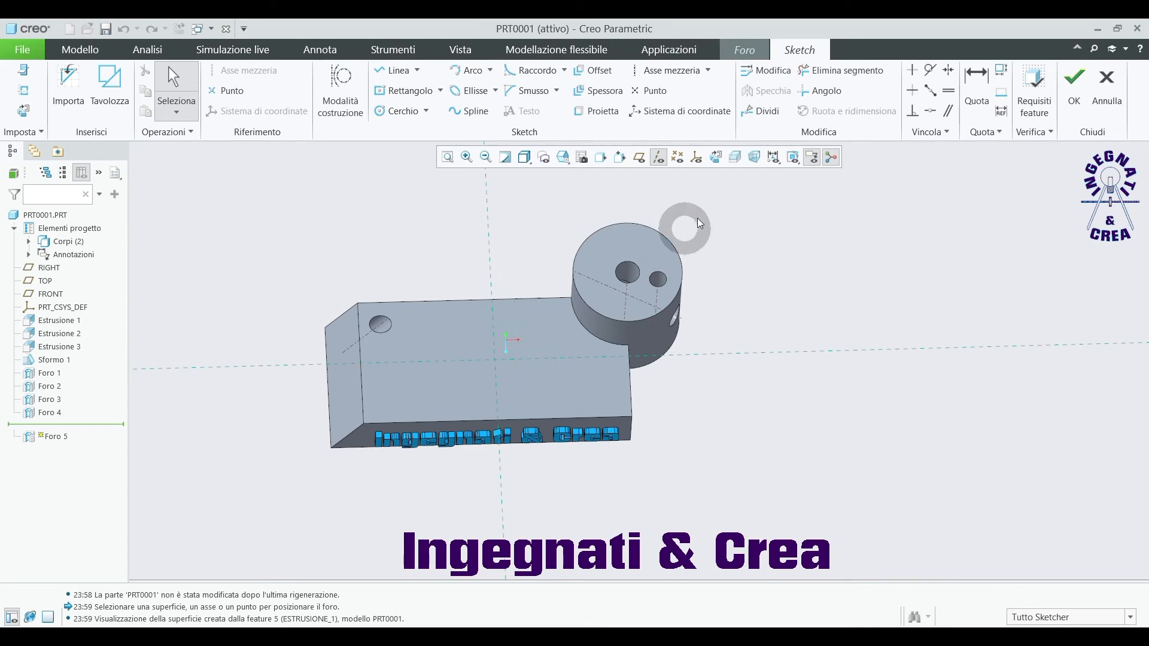
left_click(716, 159)
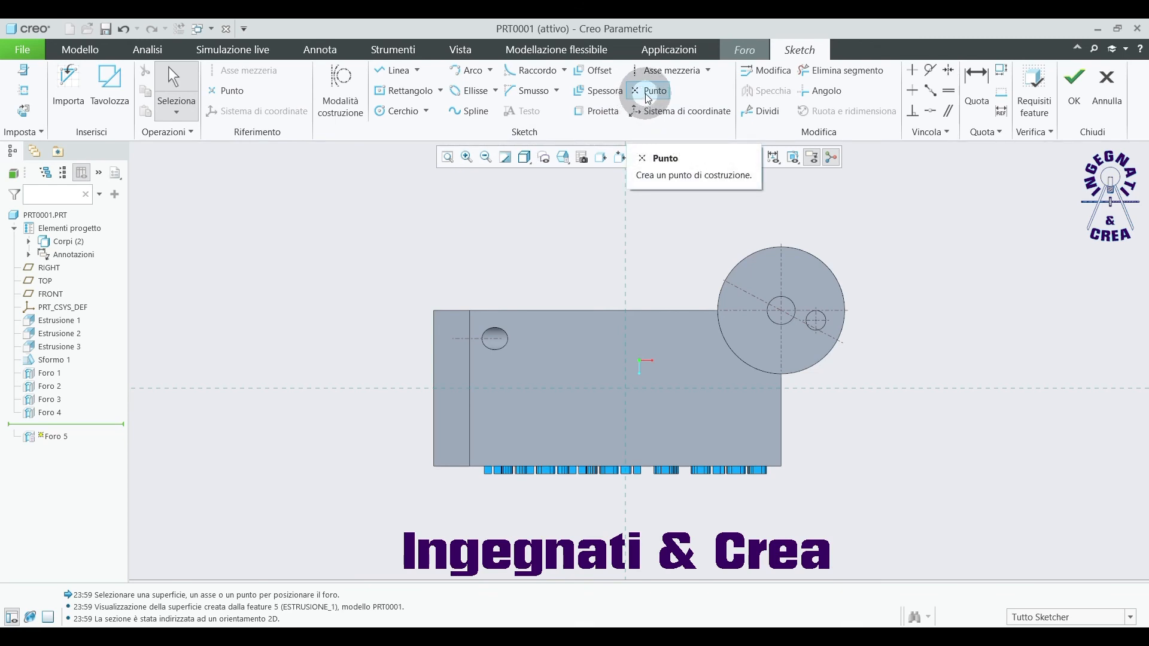
left_click(226, 90)
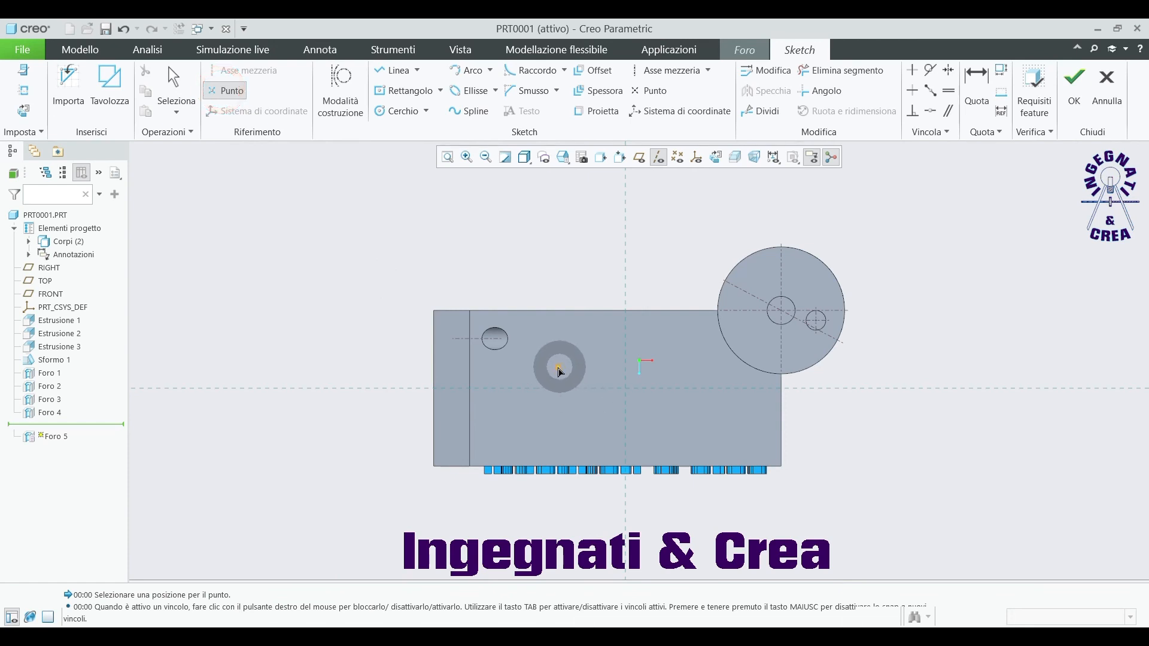
left_click(535, 372)
left_click(696, 372)
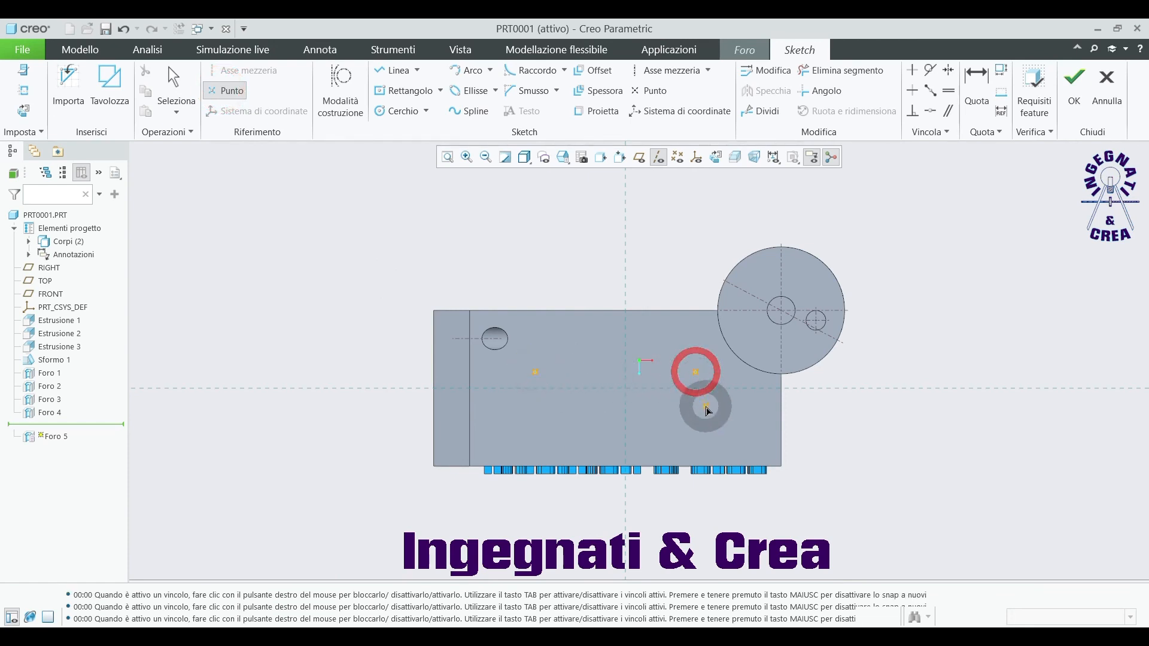
left_click(718, 430)
left_click(658, 417)
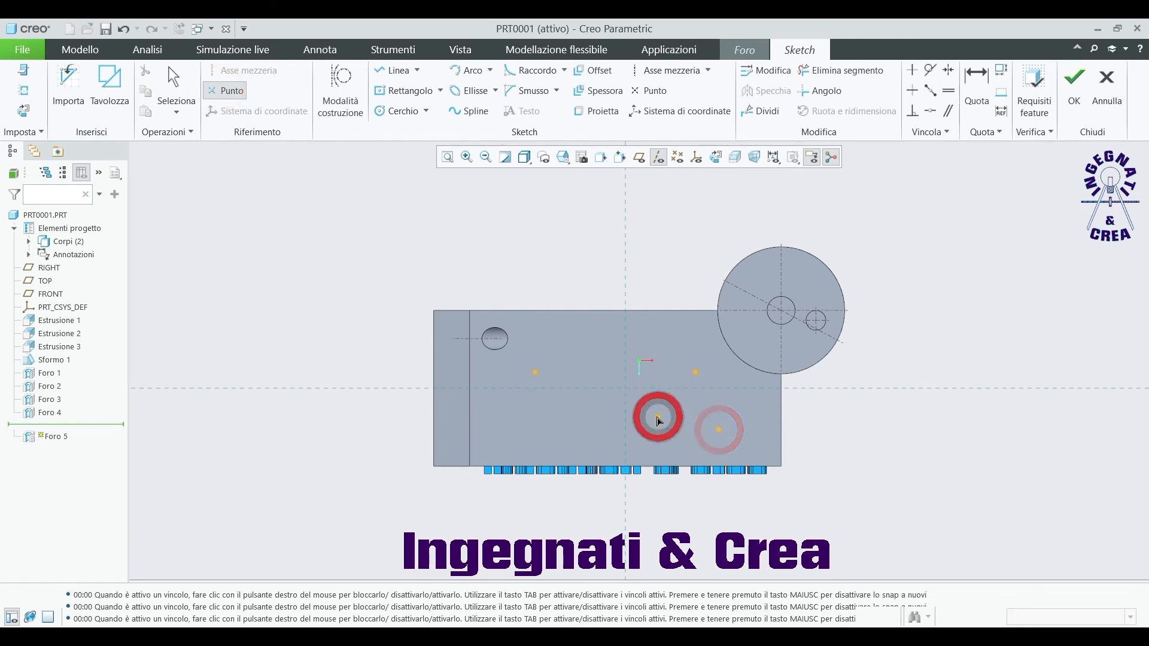
left_click(572, 441)
left_click(519, 425)
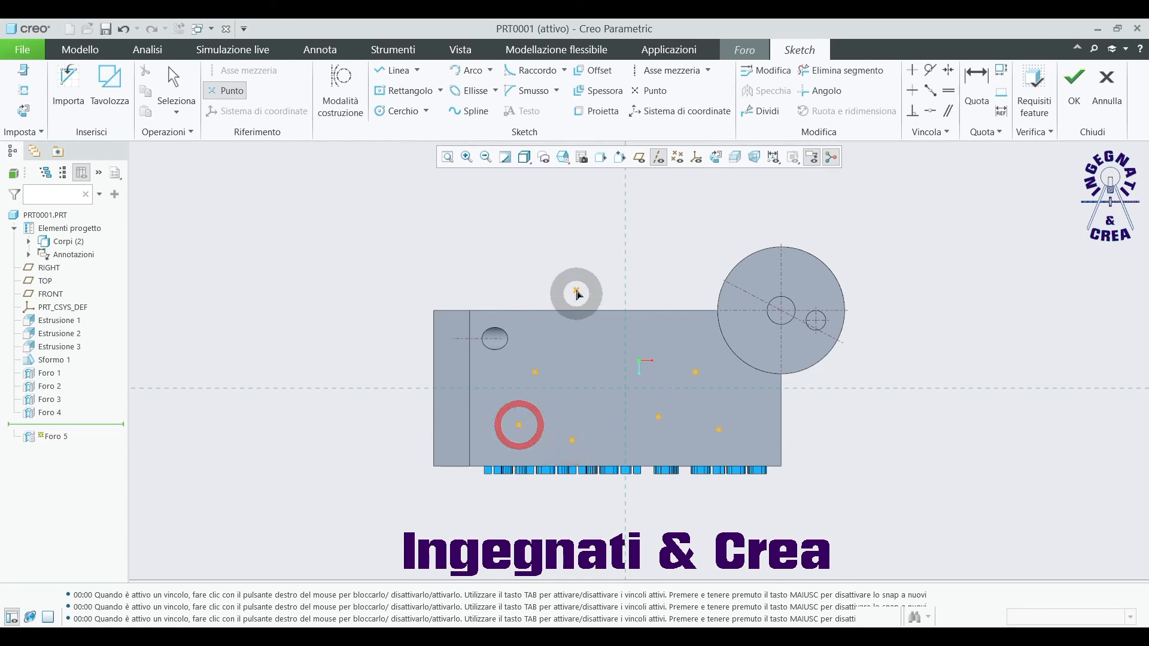
middle_click(582, 247)
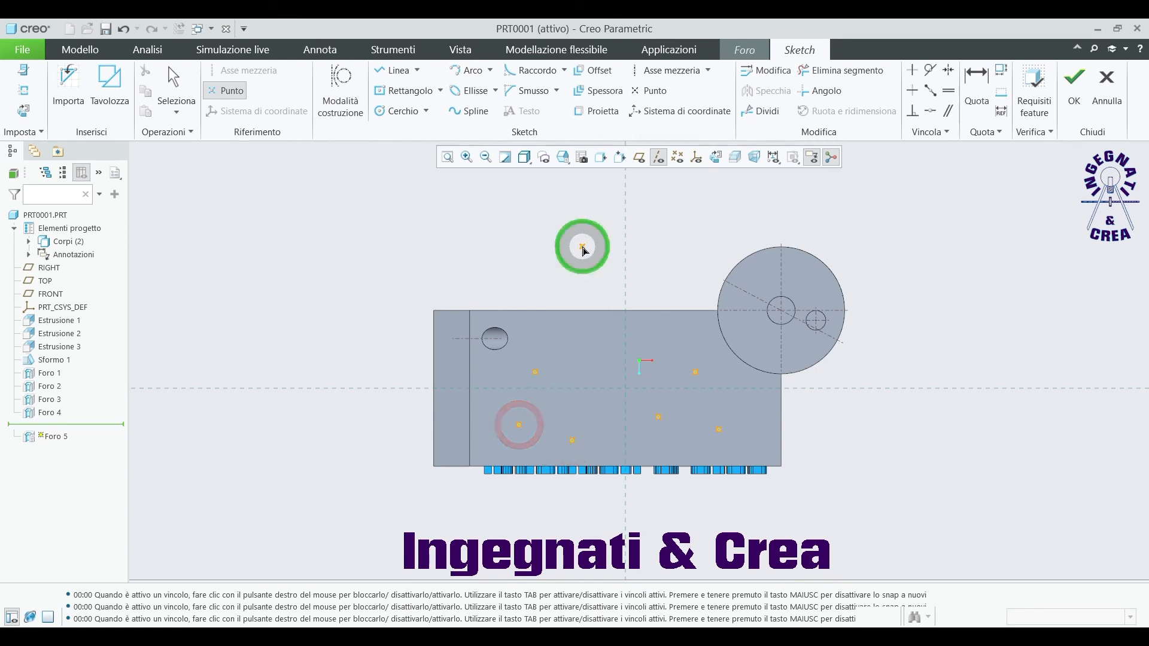
left_click(1075, 80)
mouse_move(834, 372)
middle_mouse_down()
mouse_move(787, 359)
mouse_move(818, 333)
middle_mouse_up()
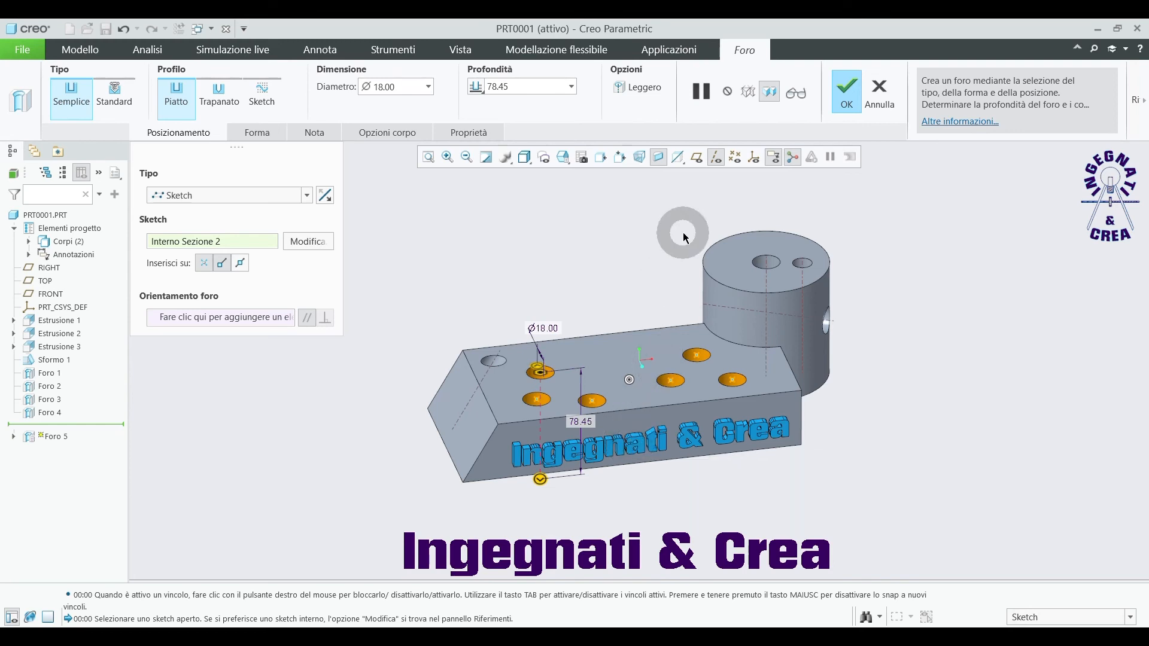
- Cancel the hole feature based on the six sketched points
left_click(853, 100)
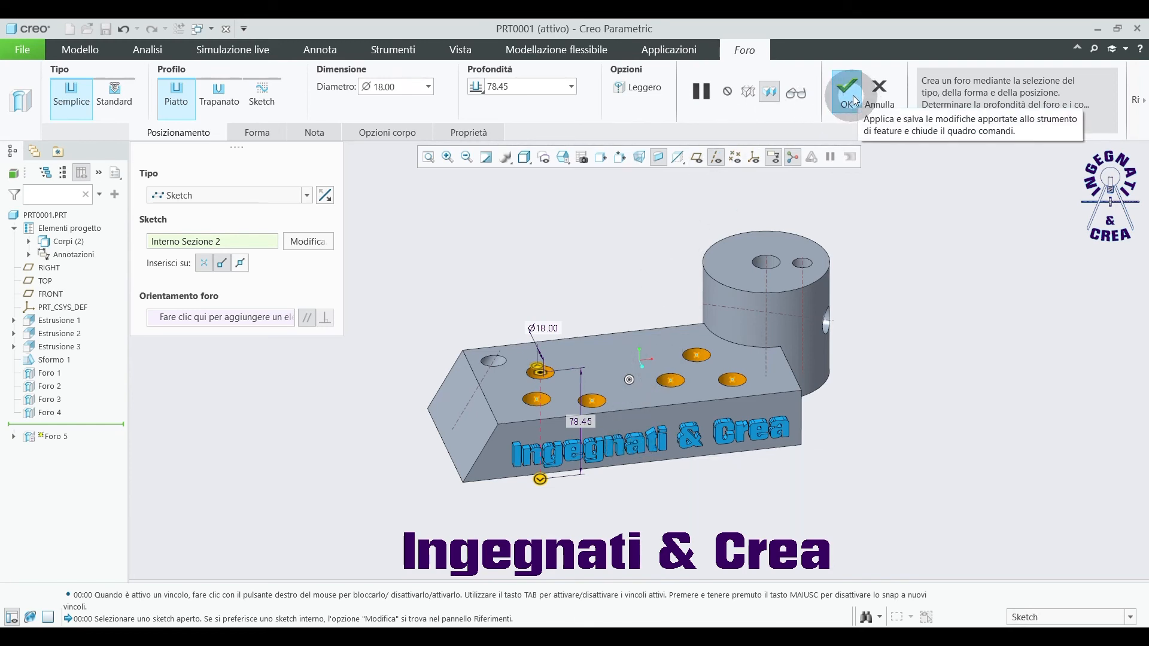
left_click(878, 92)
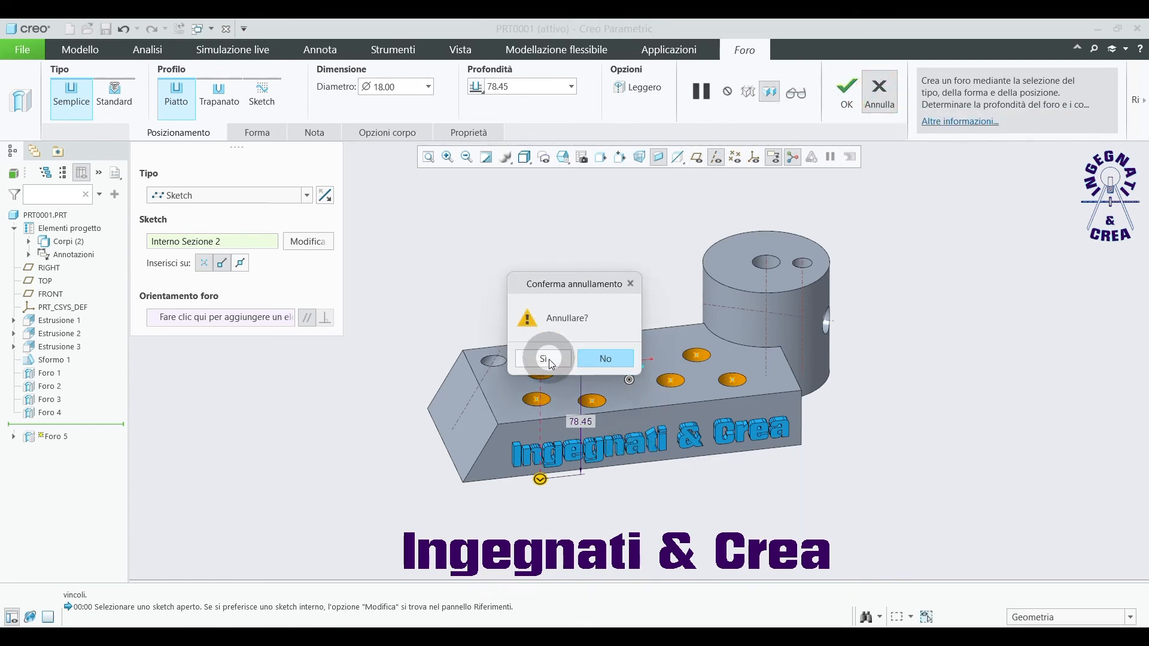
left_click(549, 359)
left_click(502, 251)
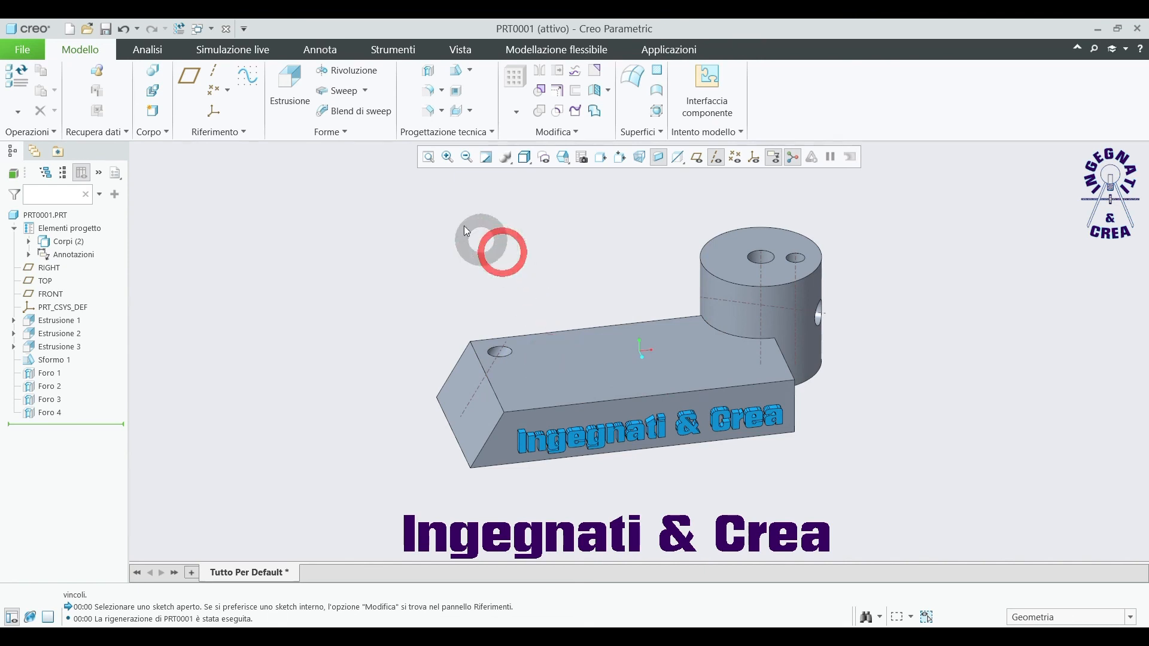
- Start a new simple hole with Sketch placement and open its sketch on the block's top face, viewed face-on
left_click(426, 74)
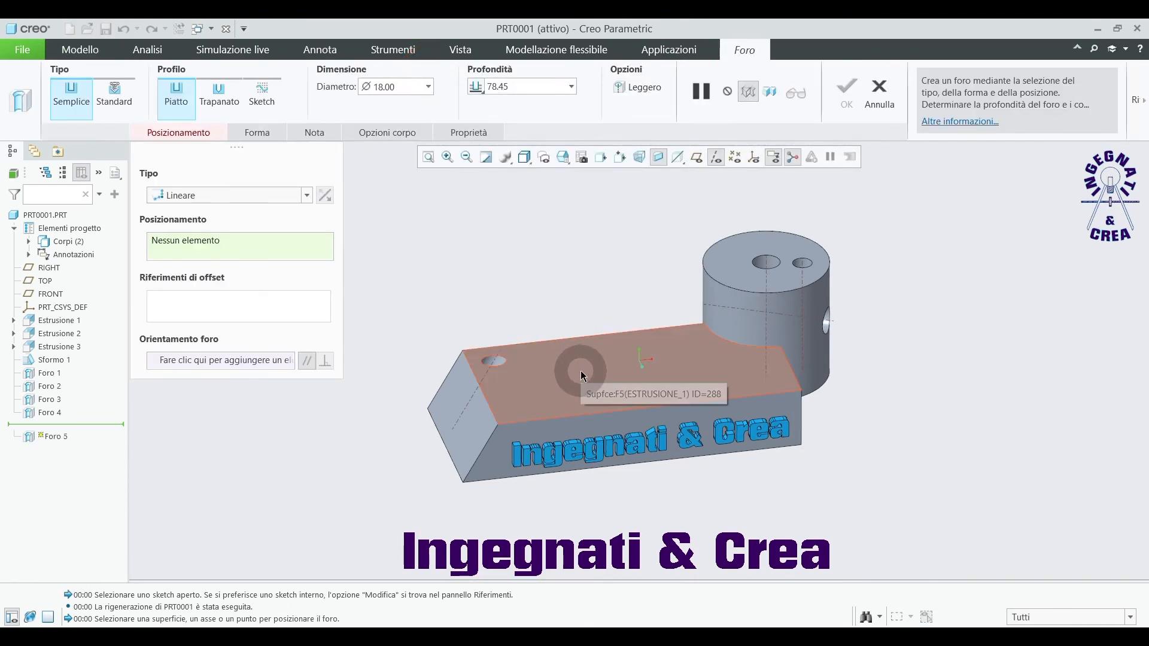
left_click(306, 195)
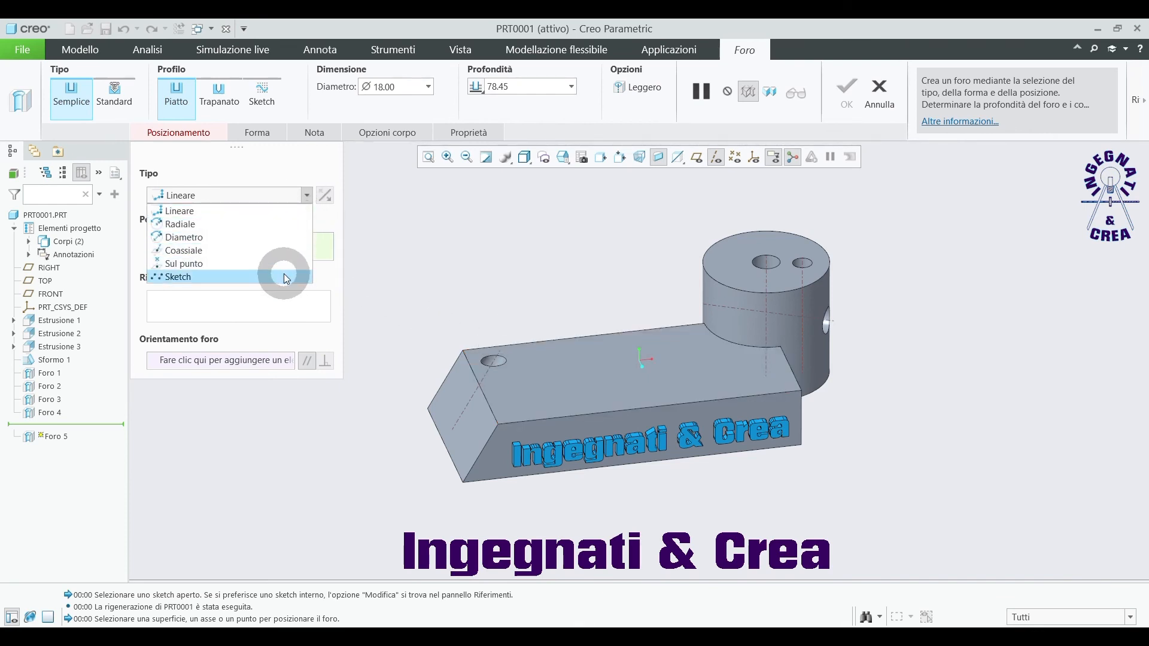
left_click(286, 277)
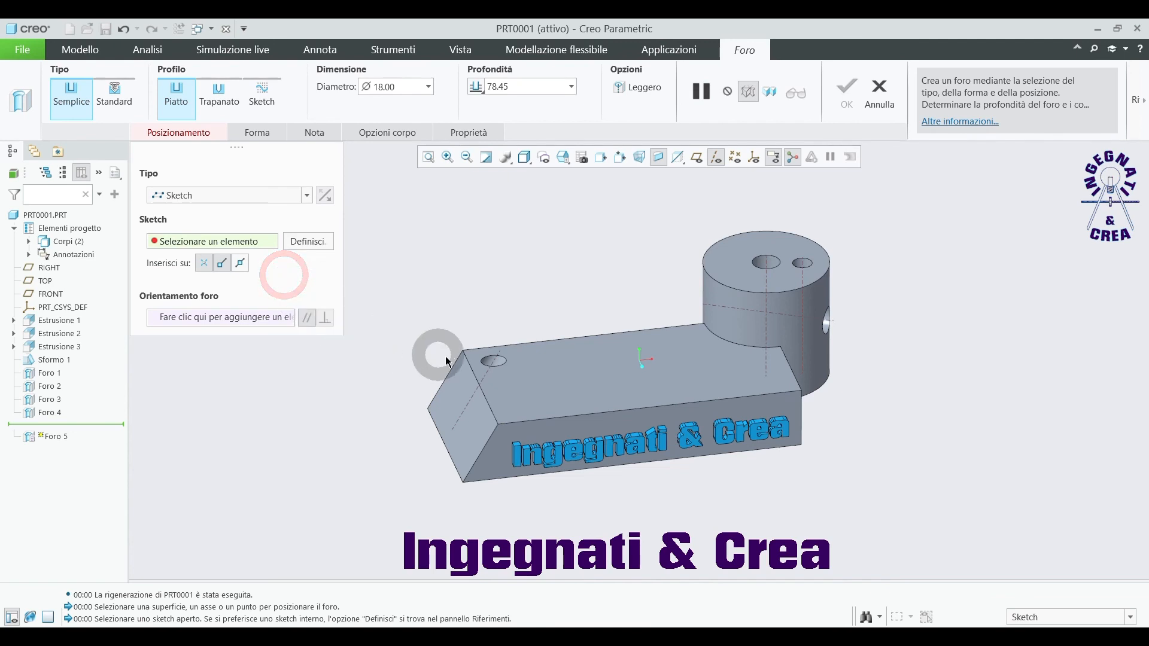
left_click(598, 364)
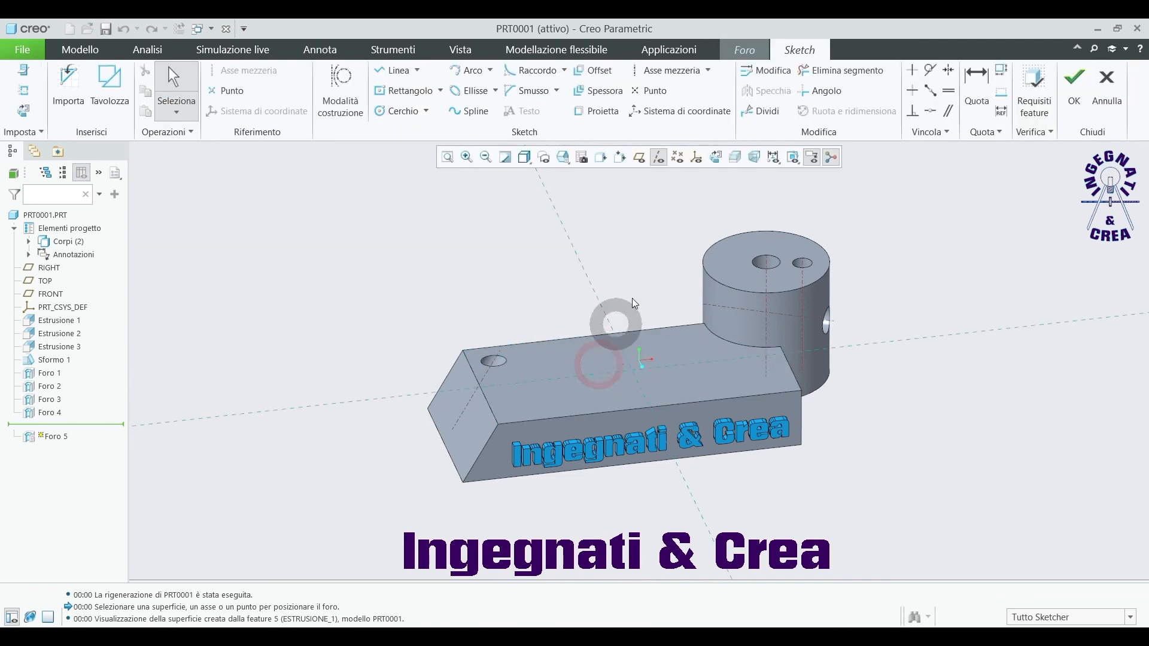
left_click(715, 158)
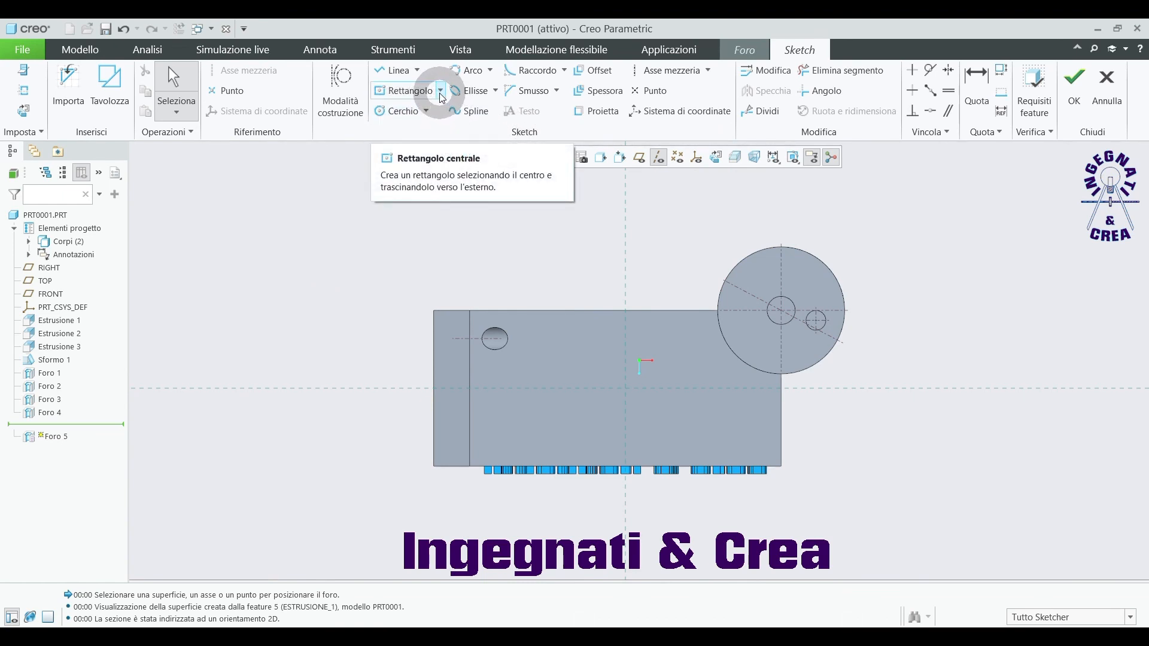
- Draw a center rectangle of about 87.59 by 47.67 on the horizontal reference of the block's top face, and finish the sketch
left_click(399, 90)
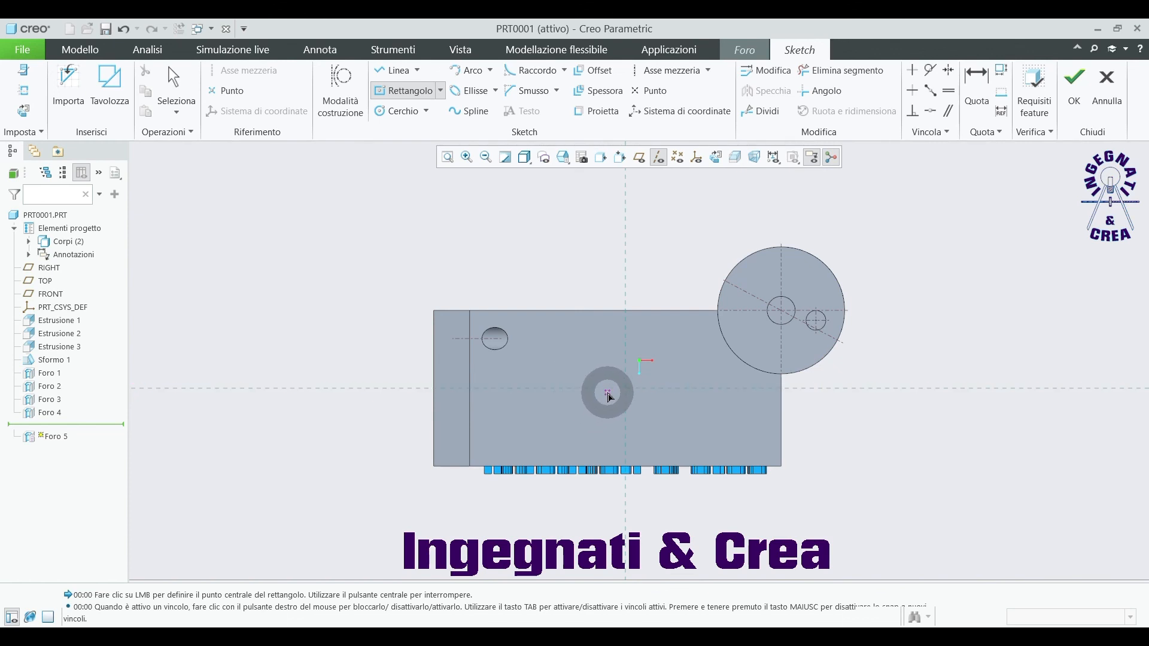
left_click(601, 389)
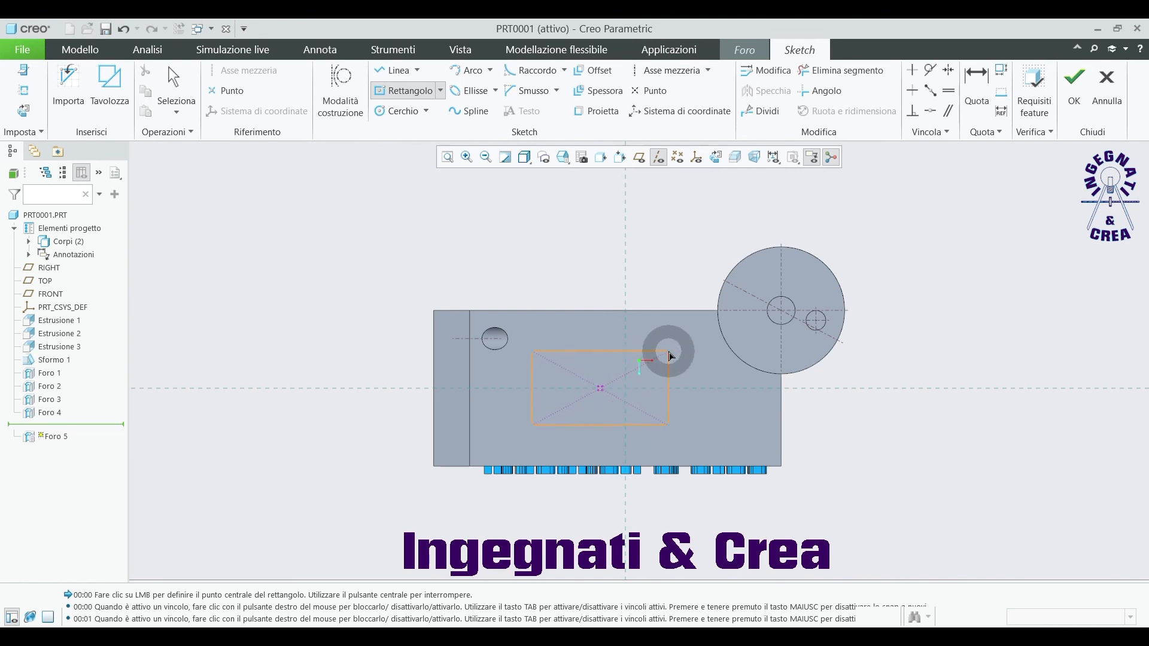
left_click(669, 352)
middle_click(682, 259)
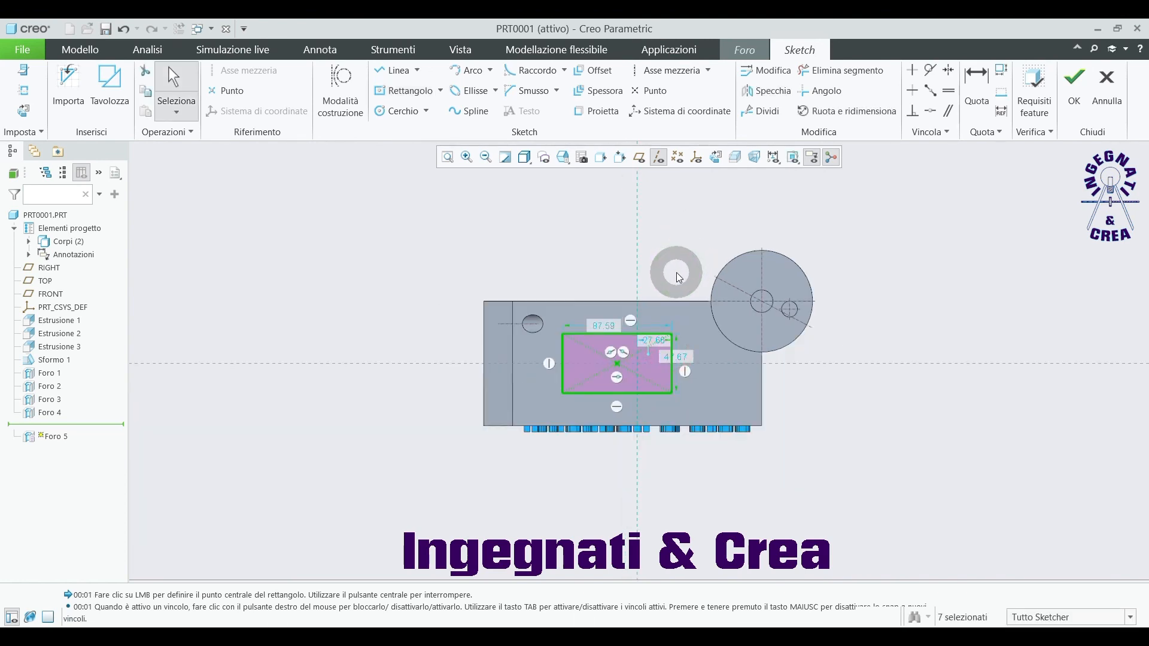
scroll(608, 362, "up", 2)
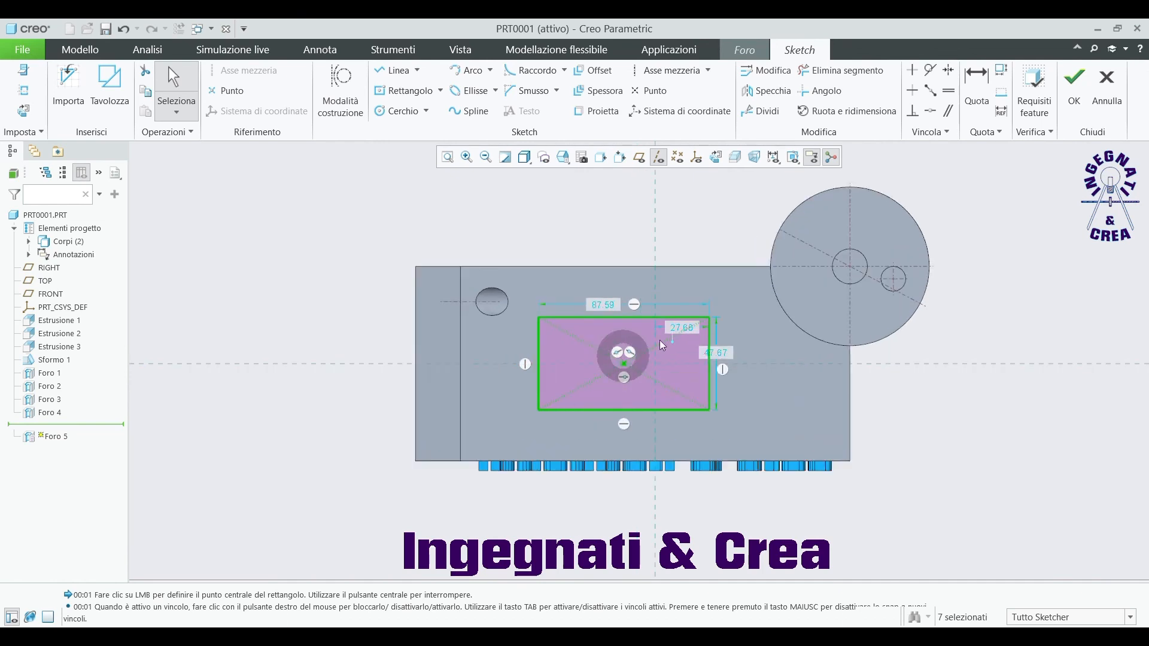
left_click(1075, 81)
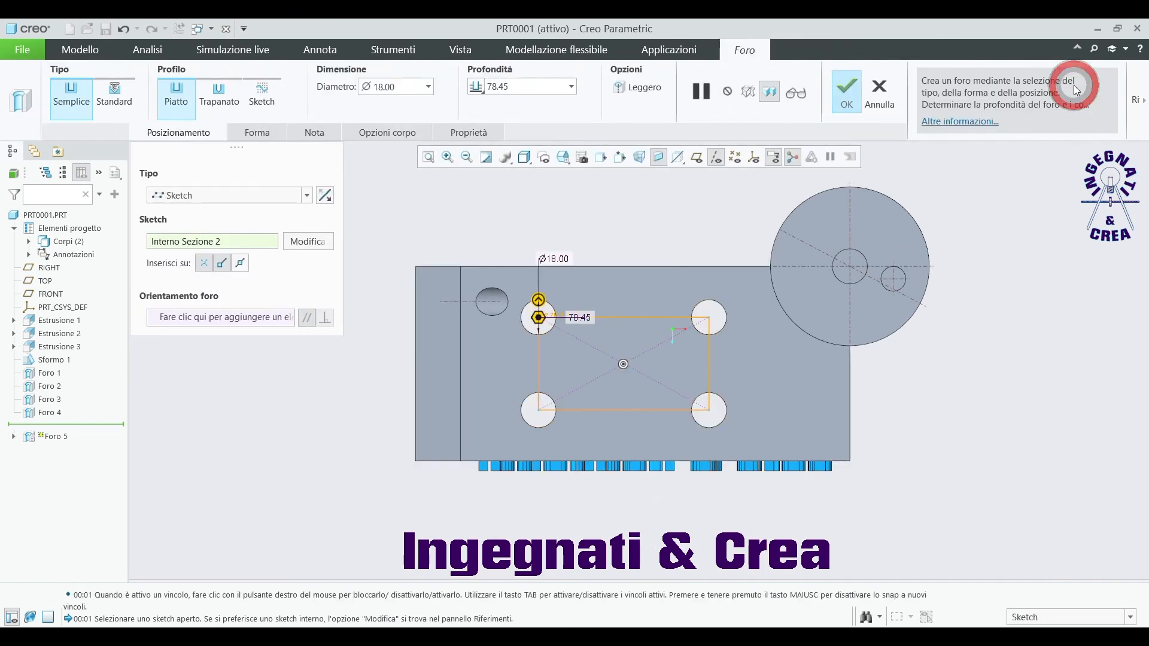
- Insert holes at the rectangle's line midpoints in addition to its corners, and complete the 18.00 diameter hole feature
middle_click_drag(732, 364, 738, 316)
scroll(658, 364, "down", 2)
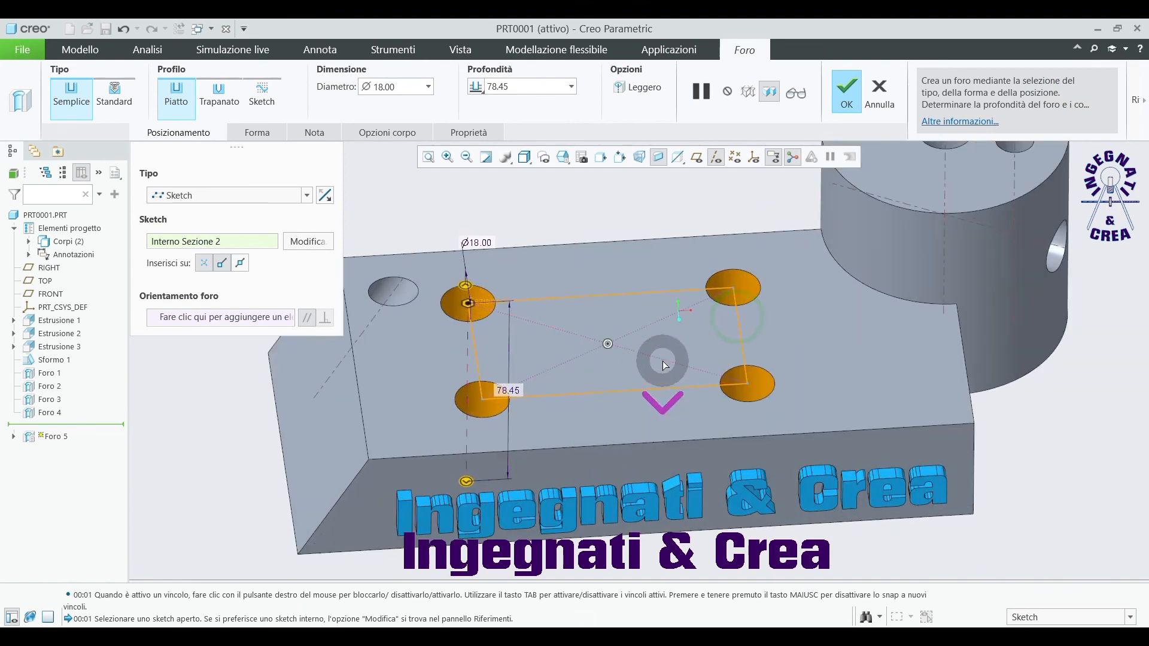
left_click(240, 263)
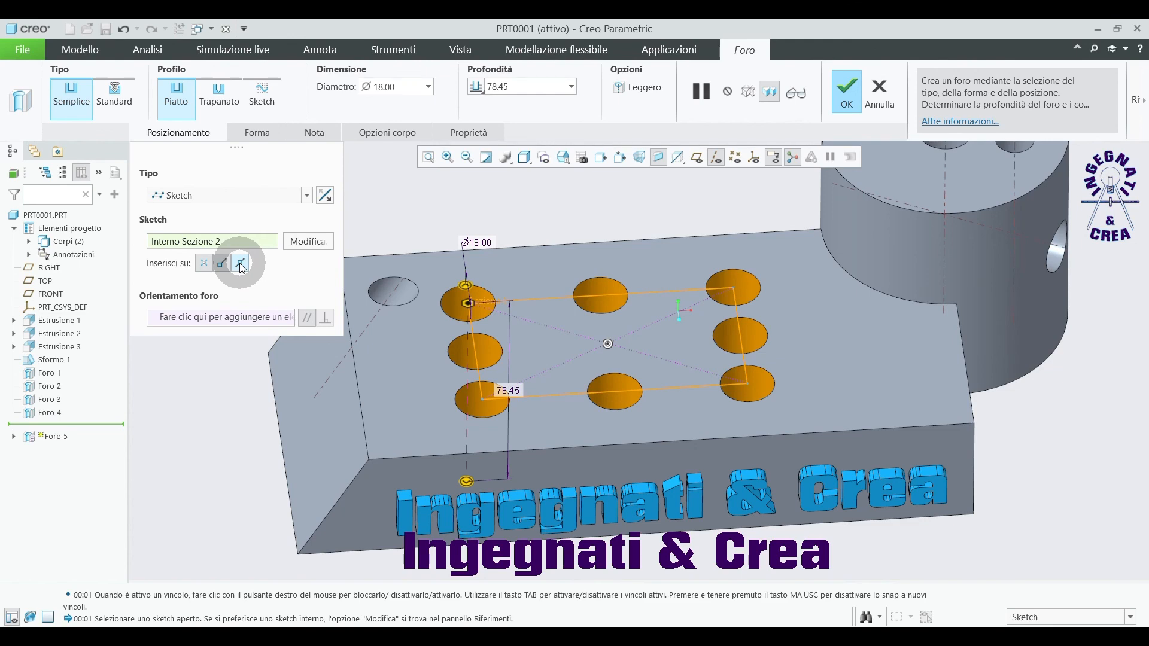
left_click(683, 177)
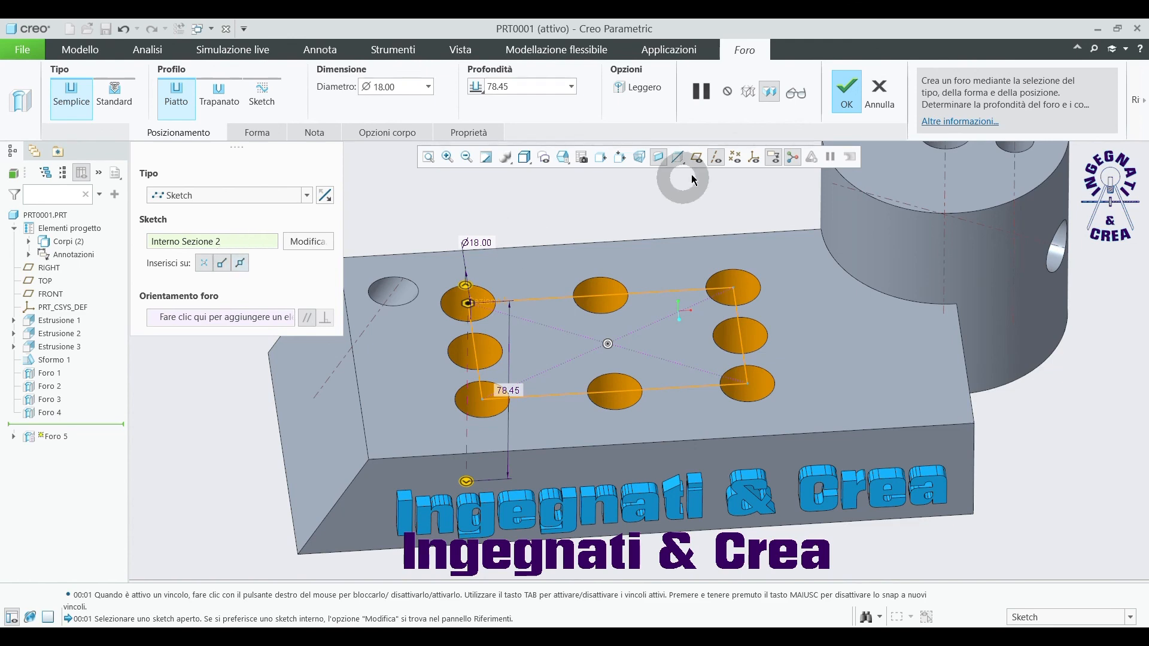
left_click(844, 92)
- Reveal and highlight the internal sketch of the new hole feature, and examine the hole pattern on the block
left_click(358, 223)
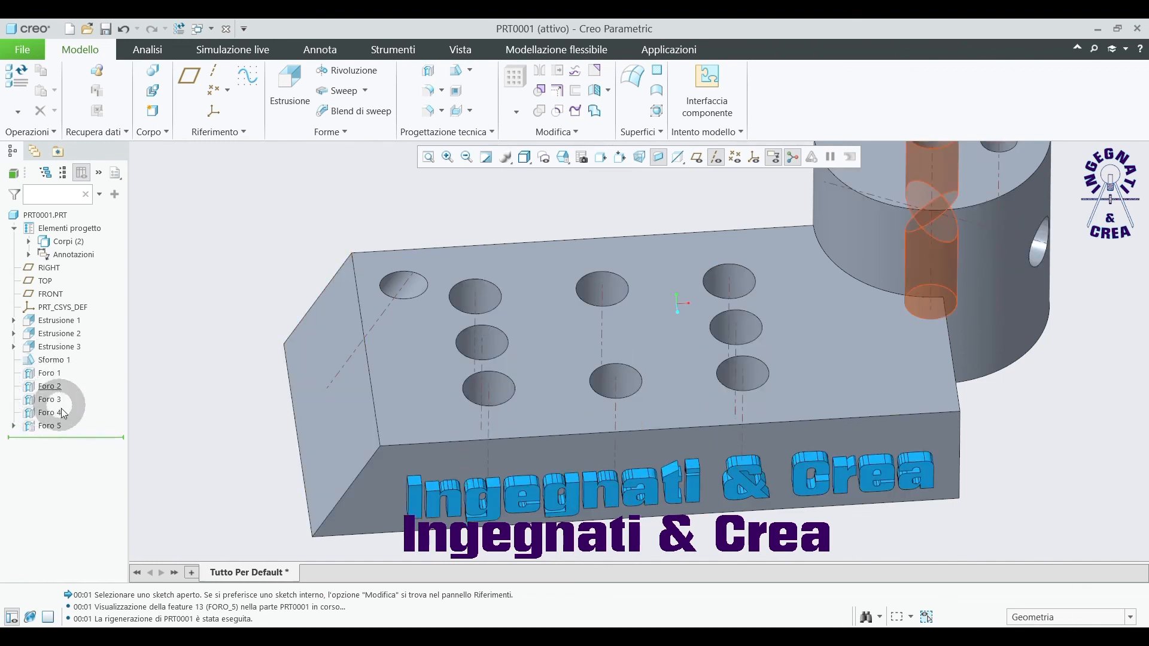
left_click(14, 426)
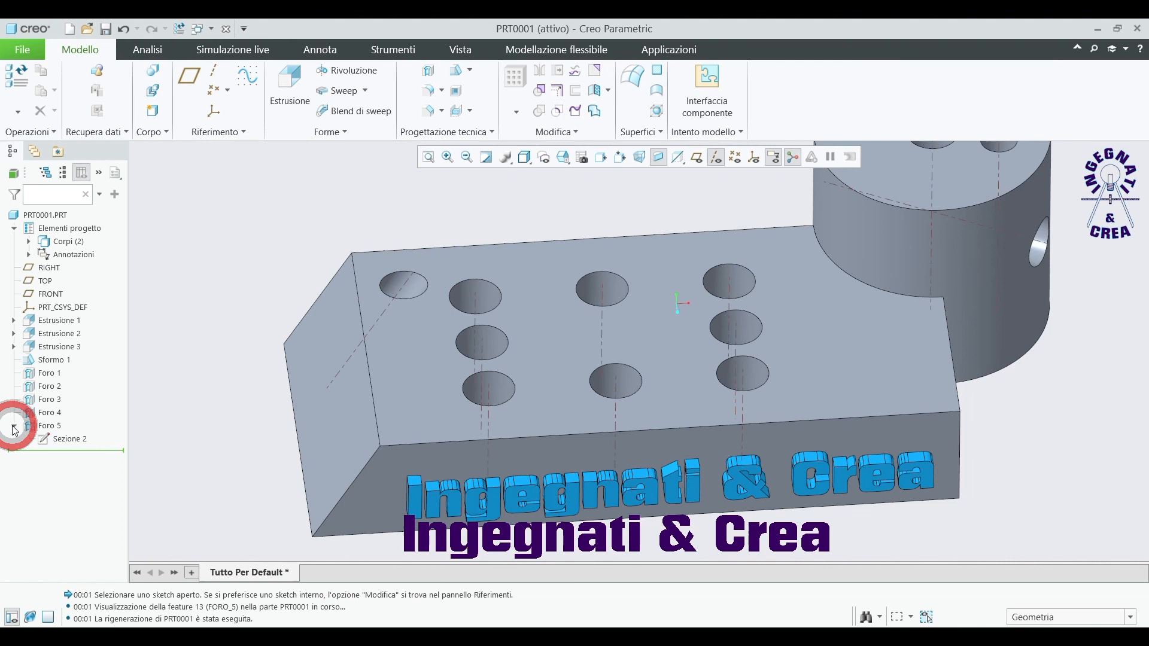
left_click(65, 440)
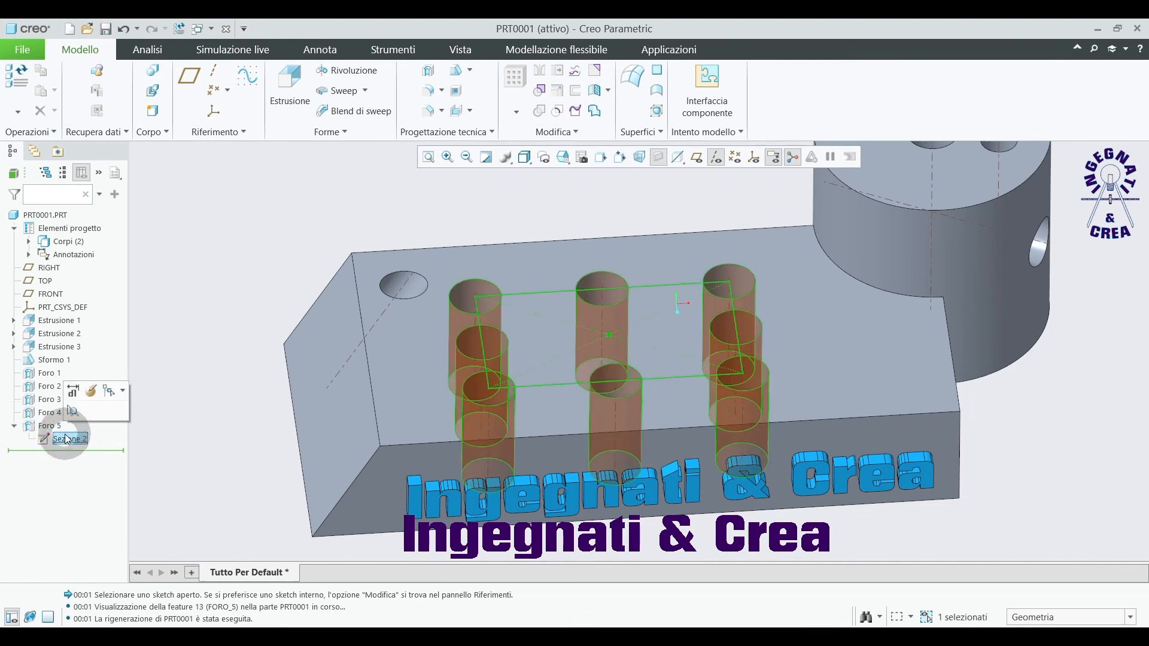
left_click(234, 258)
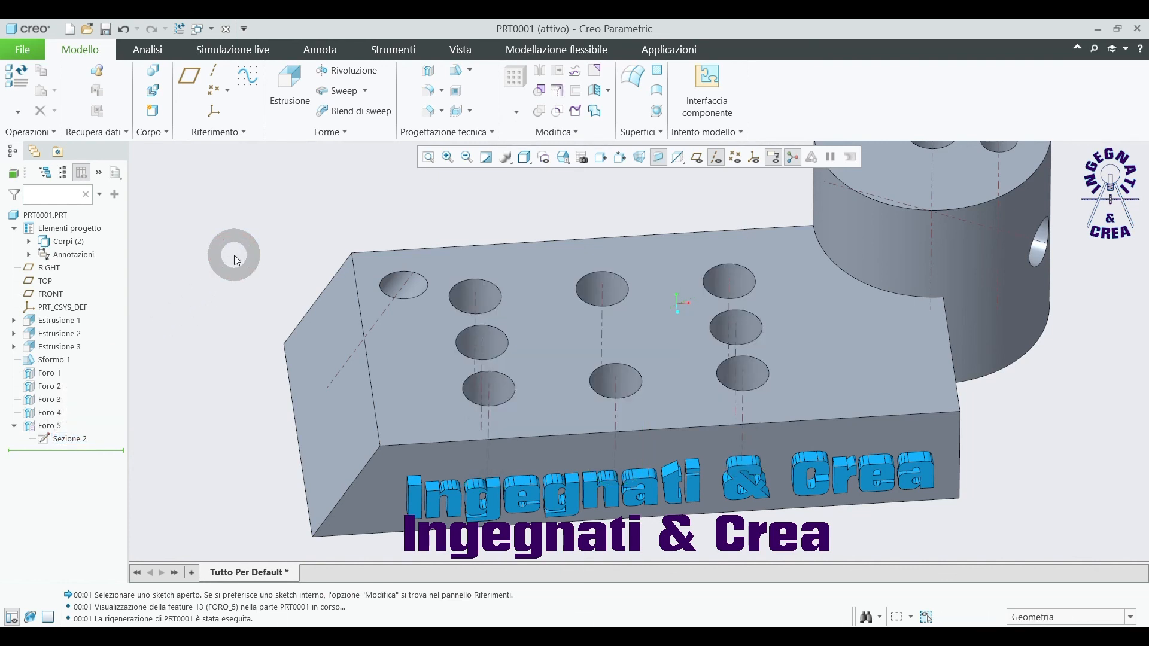
scroll(371, 338, "up", 3)
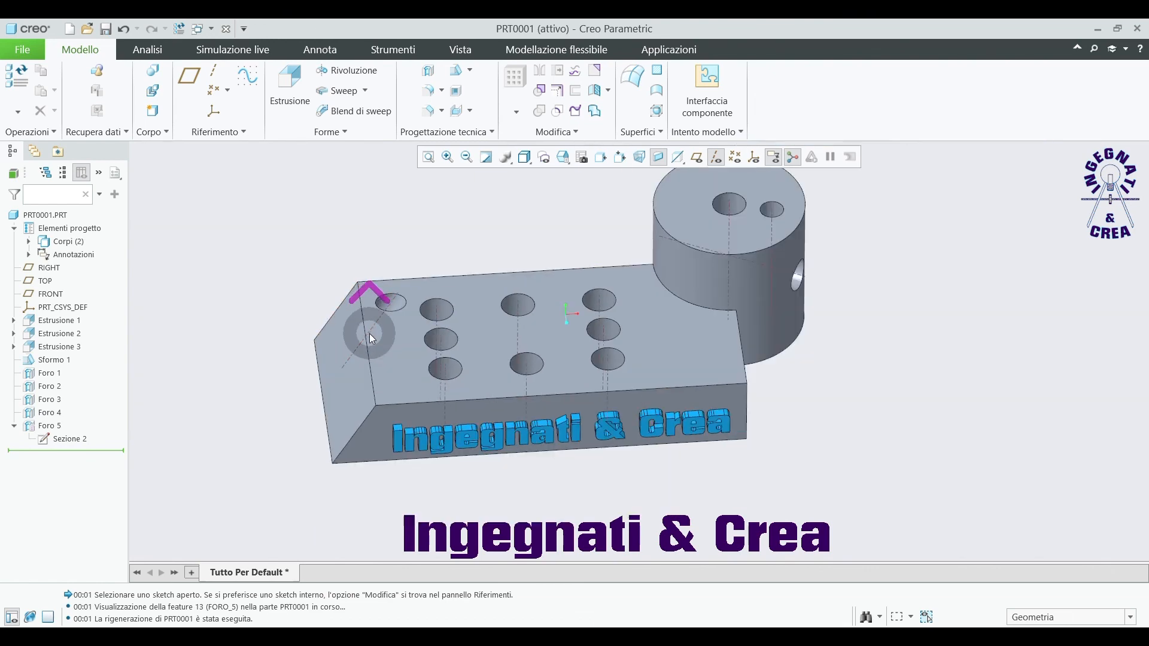
mouse_move(538, 361)
middle_mouse_down()
mouse_move(549, 353)
mouse_move(533, 352)
middle_mouse_up()
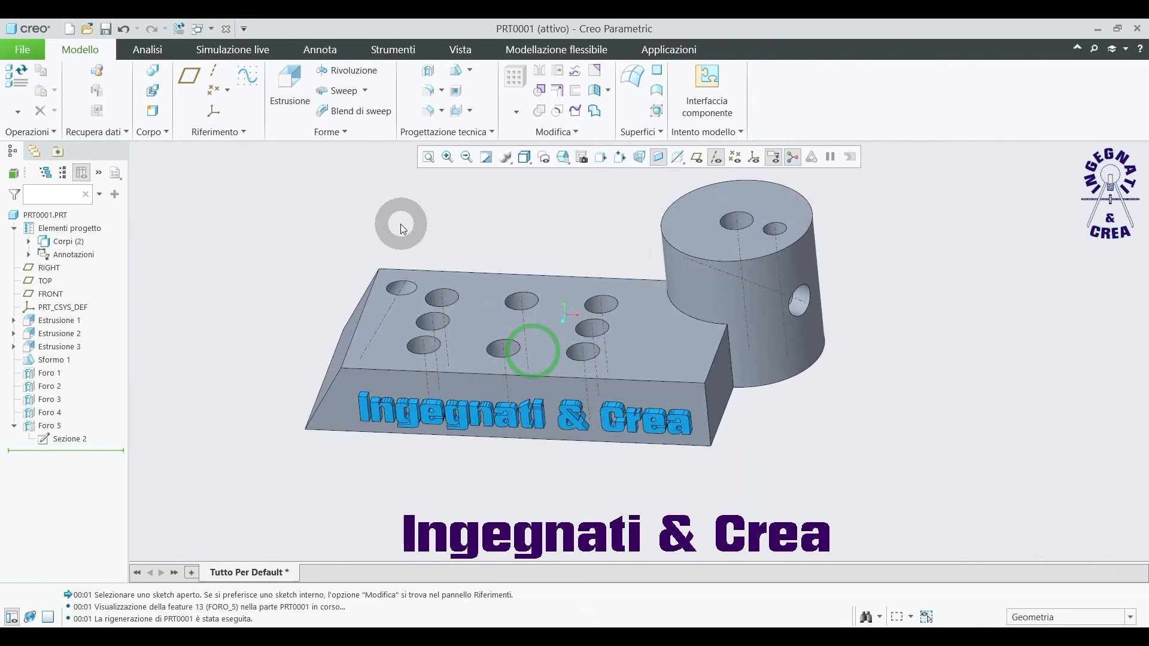
scroll(403, 229, "down", 2)
scroll(401, 237, "up", 2)
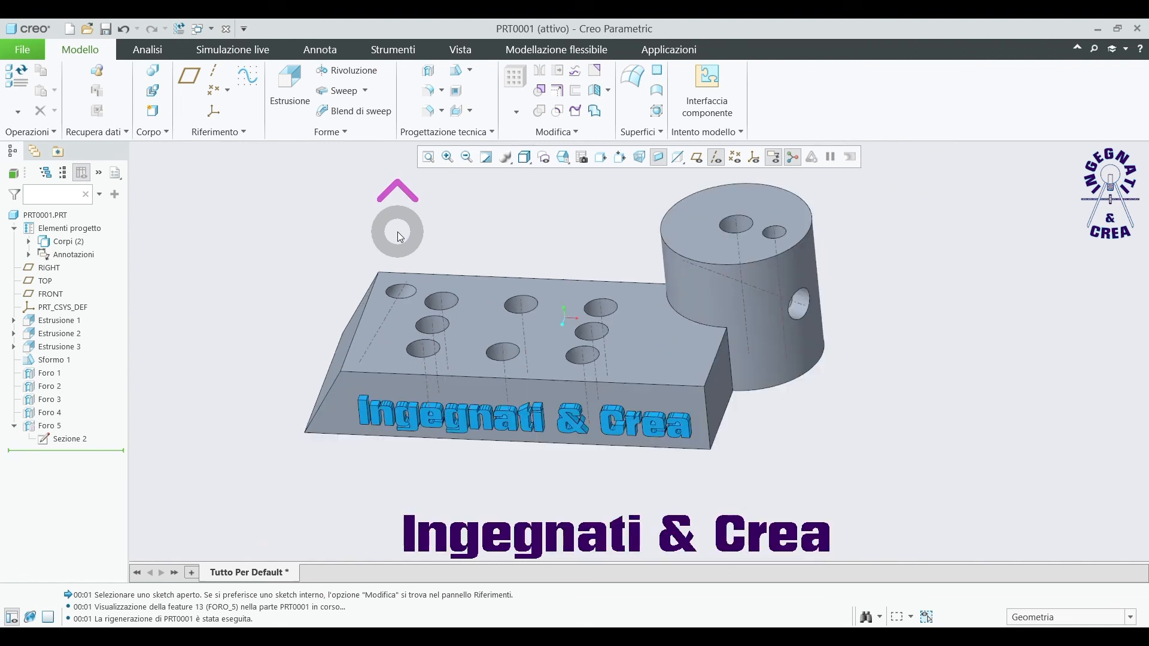